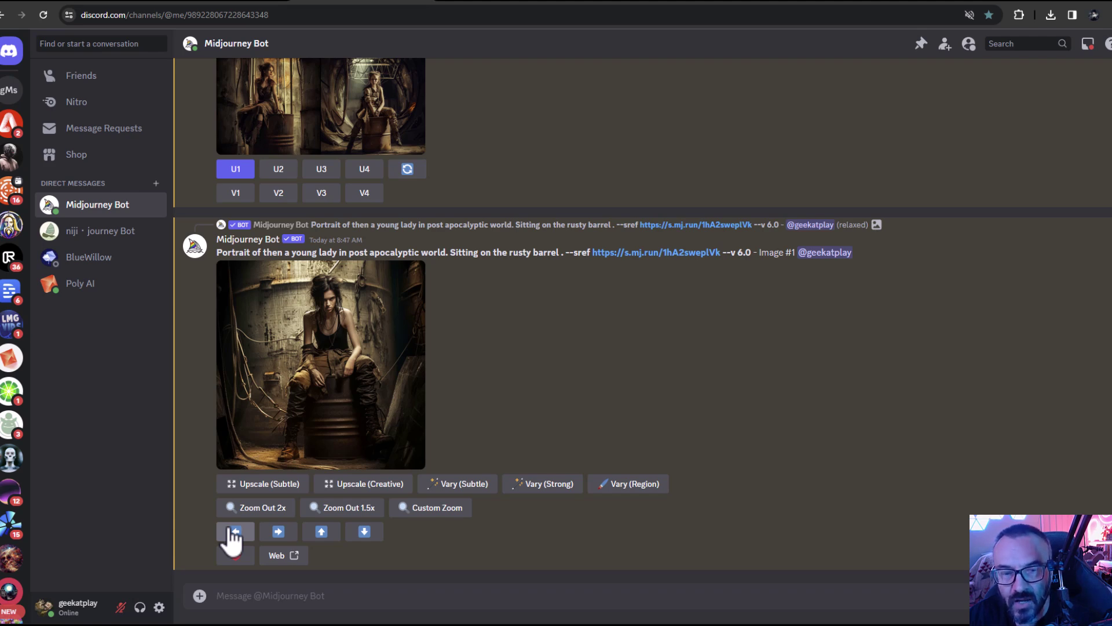
View the --niji 6 Image #3 rusty-barrel portrait enlarged, then close the preview
{"action": "scroll", "coordinate": [622, 353], "scroll_direction": "down", "scroll_amount": 8}
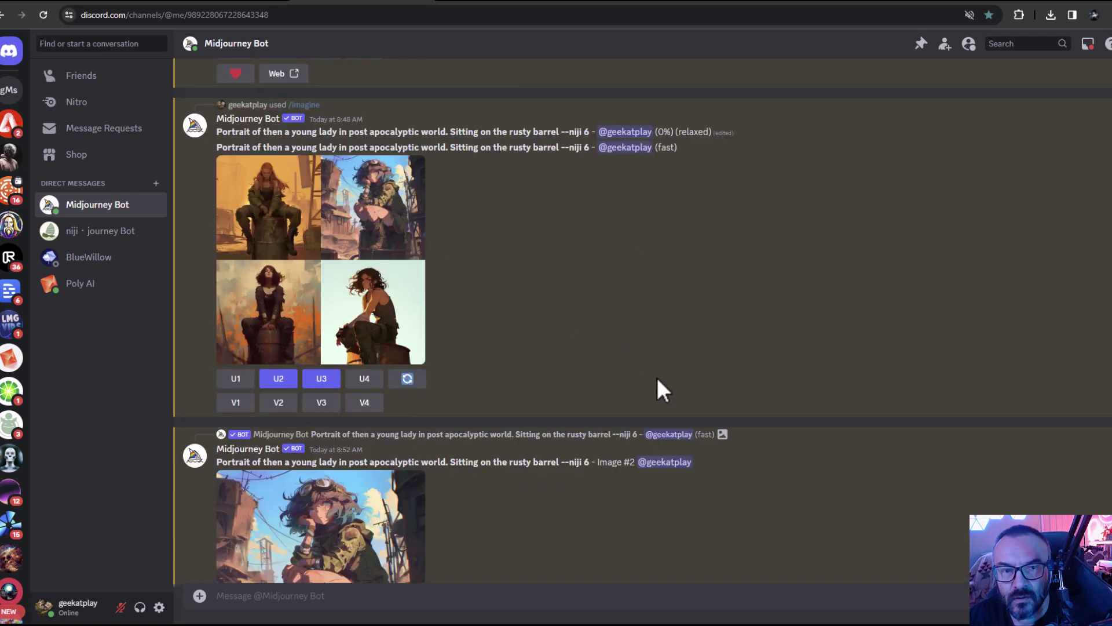
{"action": "scroll", "coordinate": [509, 249], "scroll_direction": "down", "scroll_amount": 5}
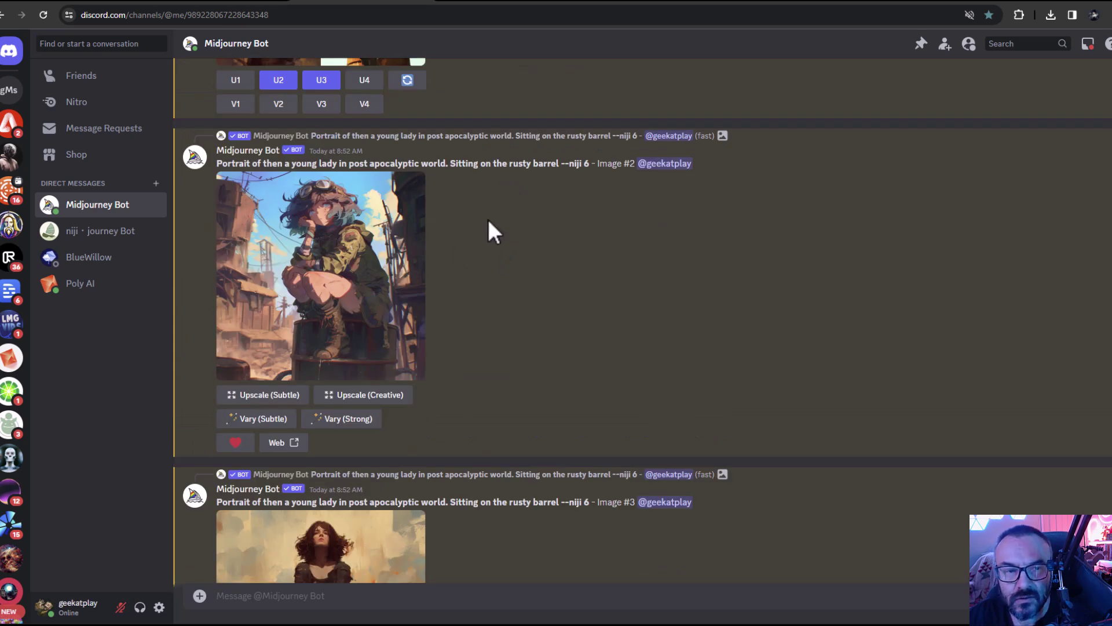
{"action": "scroll", "coordinate": [488, 232], "scroll_direction": "down", "scroll_amount": 1}
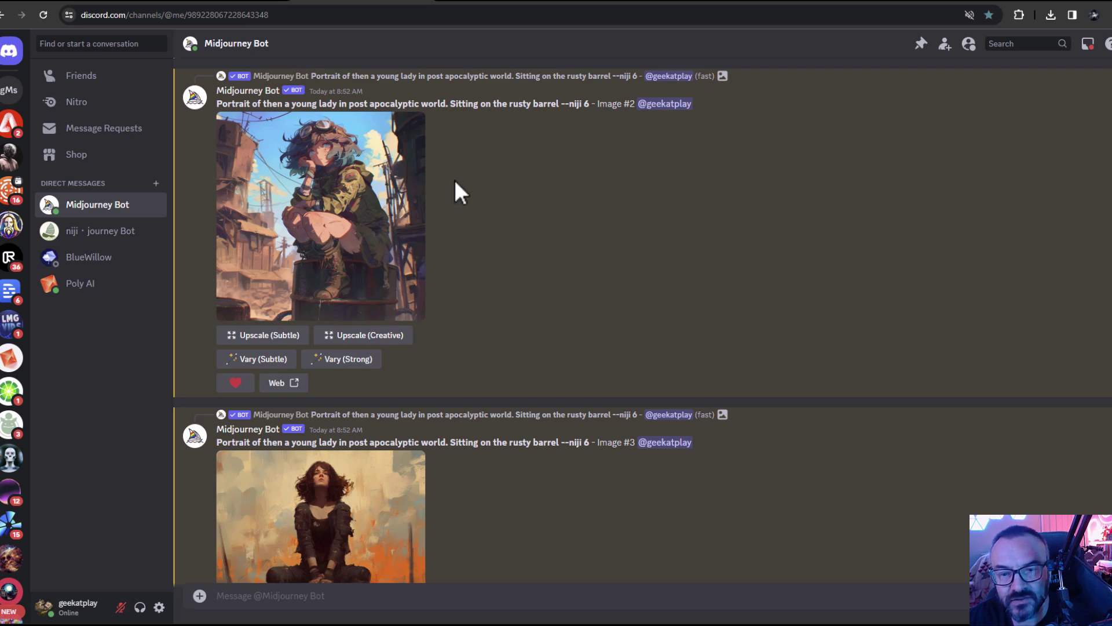
{"action": "scroll", "coordinate": [487, 258], "scroll_direction": "down", "scroll_amount": 3}
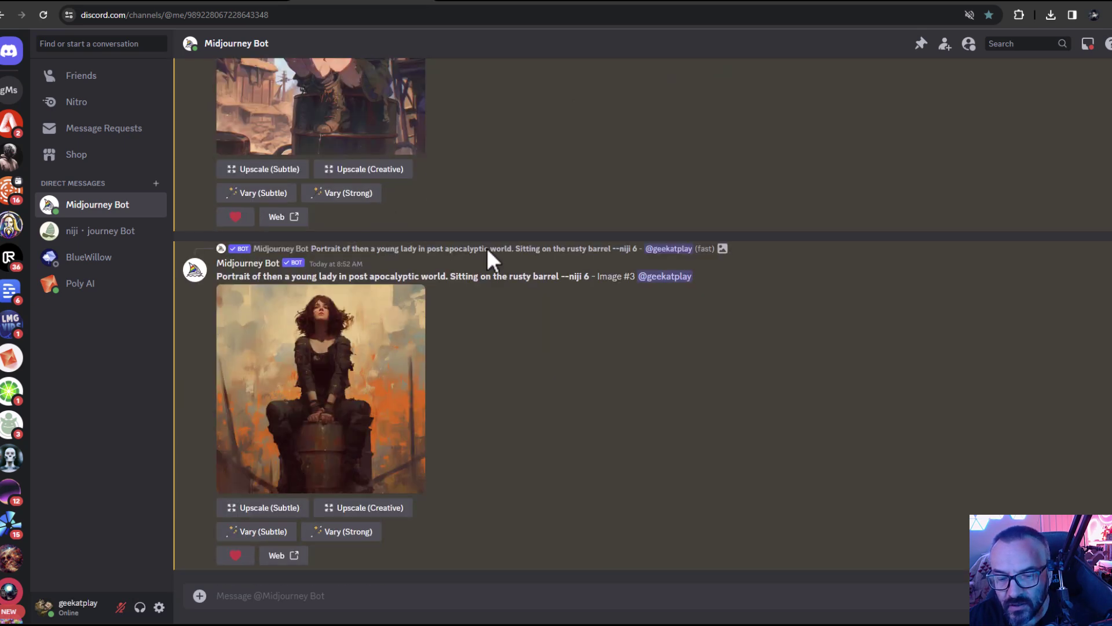
{"action": "left_click", "coordinate": [348, 355]}
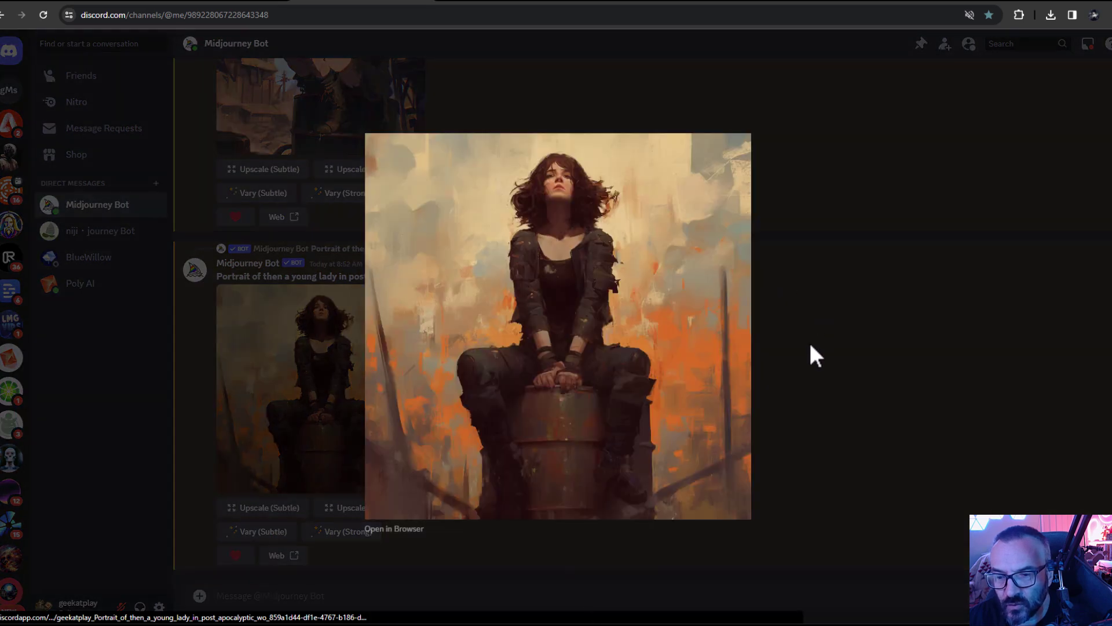
{"action": "left_click", "coordinate": [809, 341]}
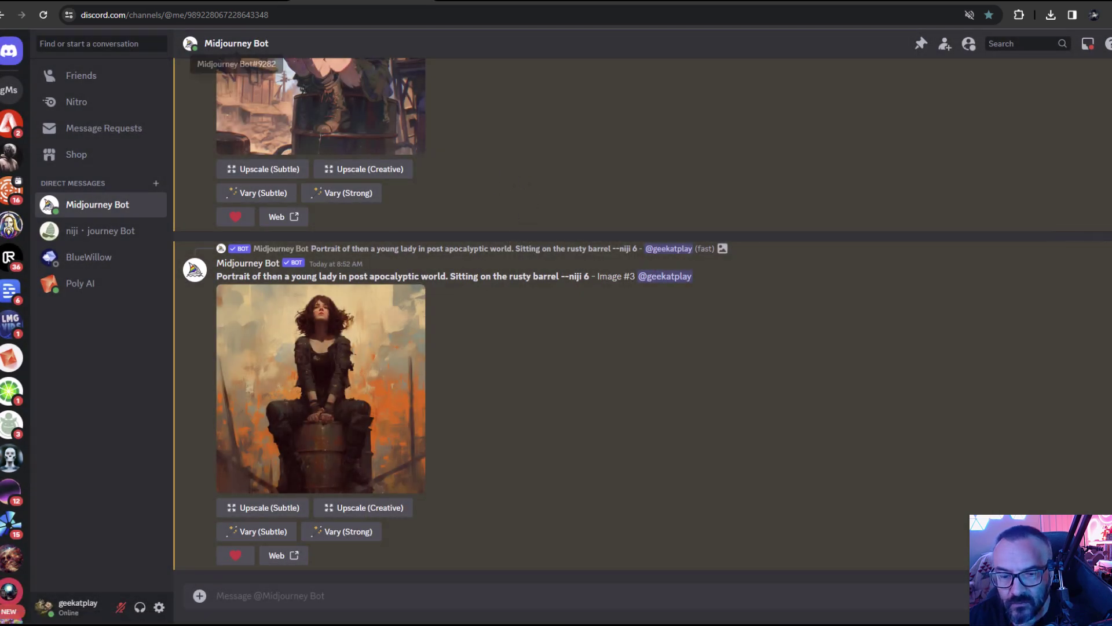
Scroll up and down the Midjourney Bot chat to review earlier results
{"action": "scroll", "coordinate": [440, 163], "scroll_direction": "up", "scroll_amount": 5}
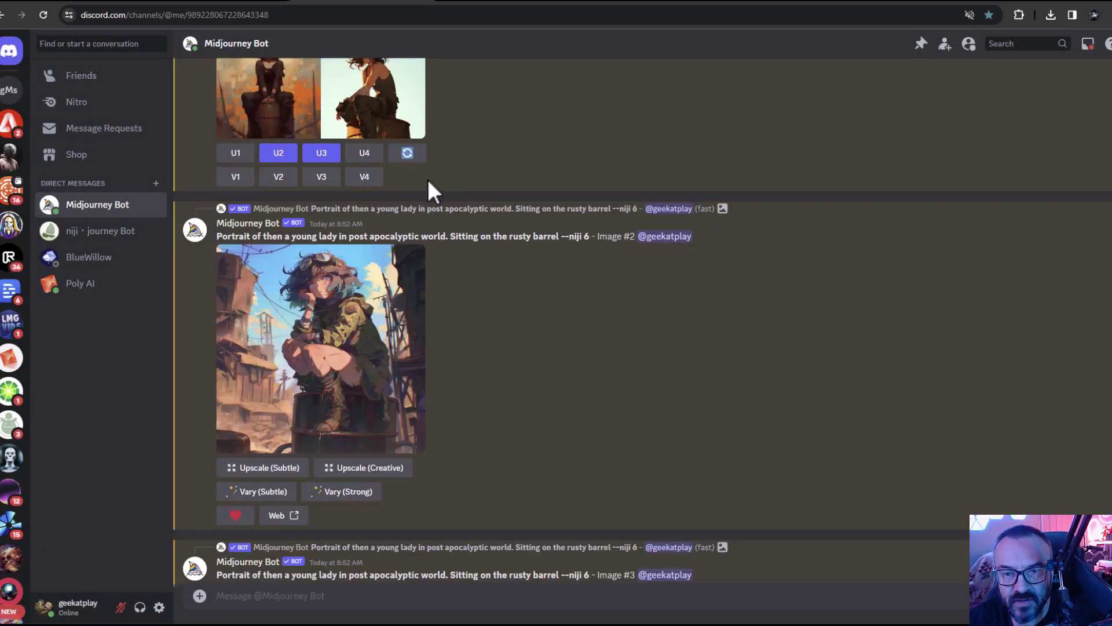
{"action": "scroll", "coordinate": [428, 179], "scroll_direction": "up", "scroll_amount": 7}
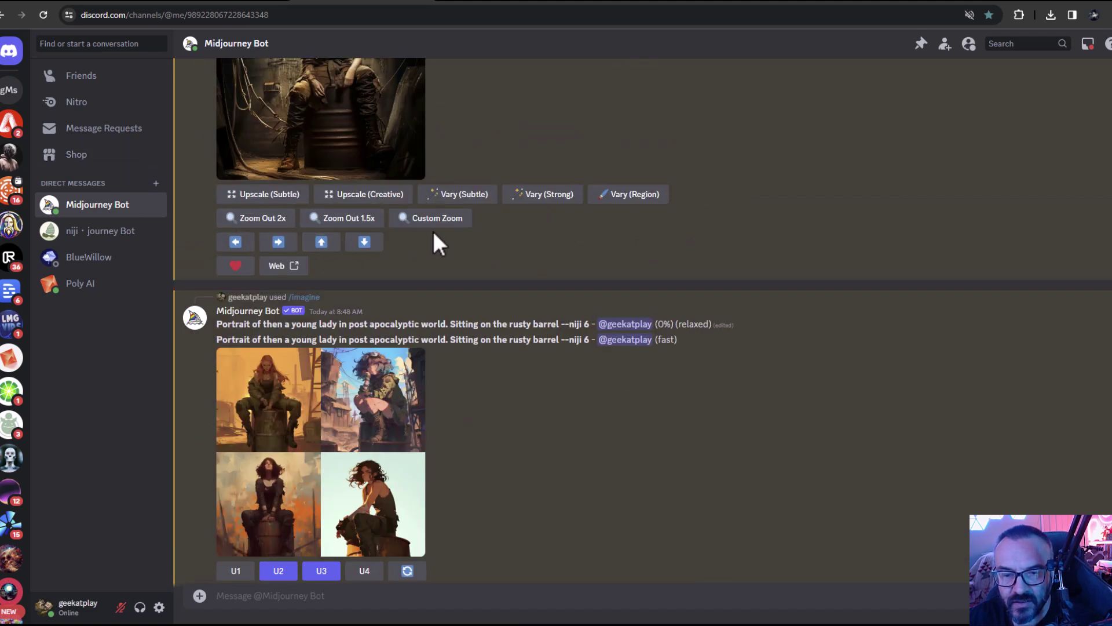
{"action": "scroll", "coordinate": [447, 237], "scroll_direction": "up", "scroll_amount": 2}
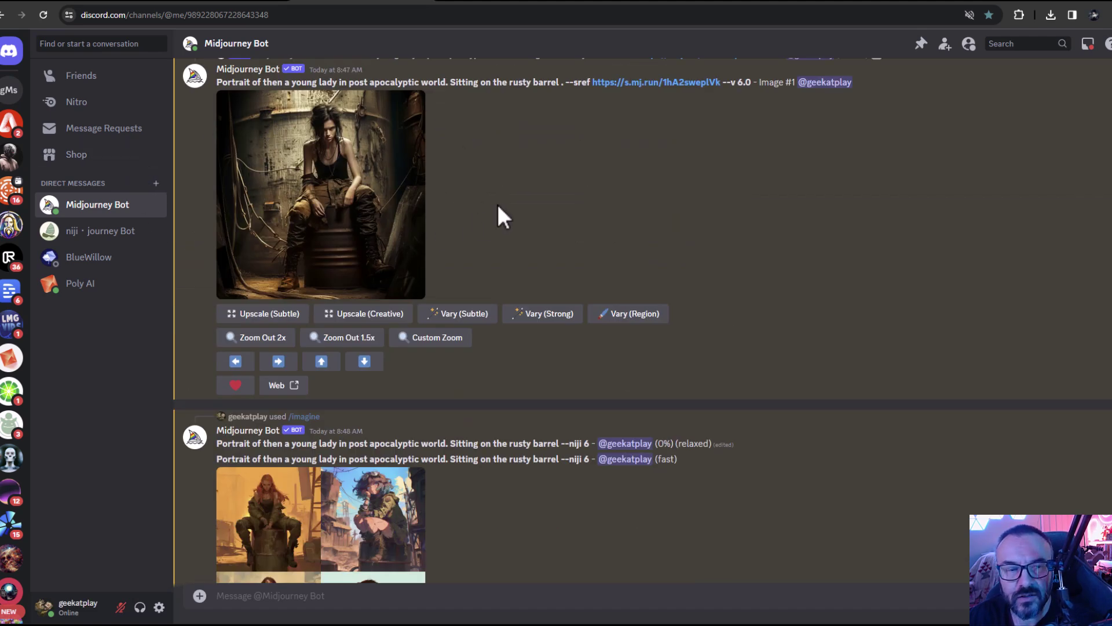
{"action": "scroll", "coordinate": [513, 356], "scroll_direction": "down", "scroll_amount": 10}
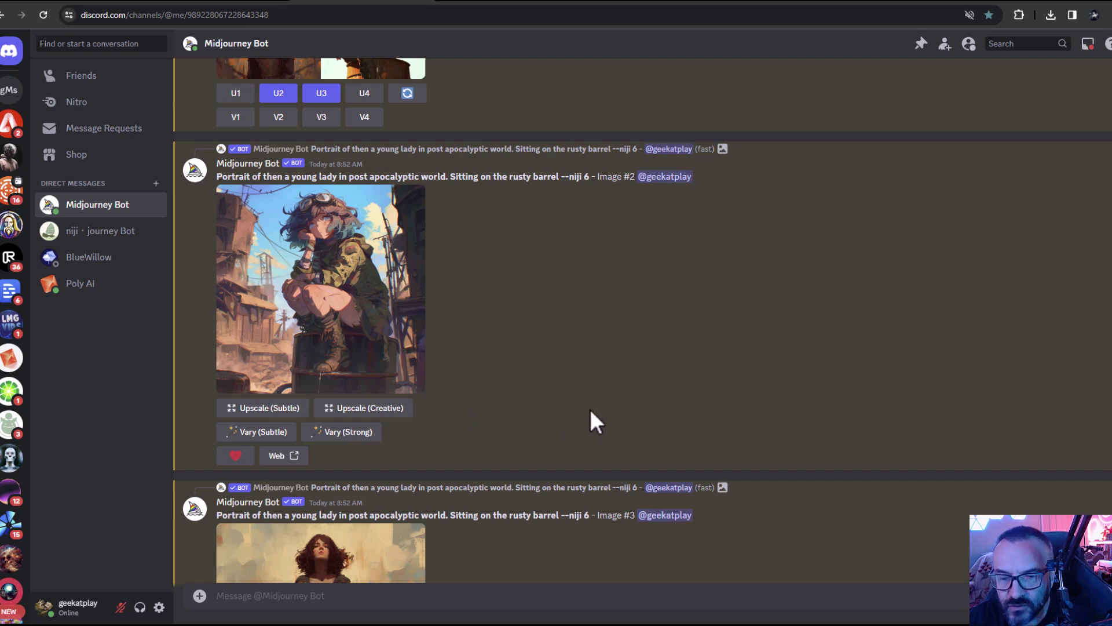
{"action": "scroll", "coordinate": [538, 377], "scroll_direction": "down", "scroll_amount": 2}
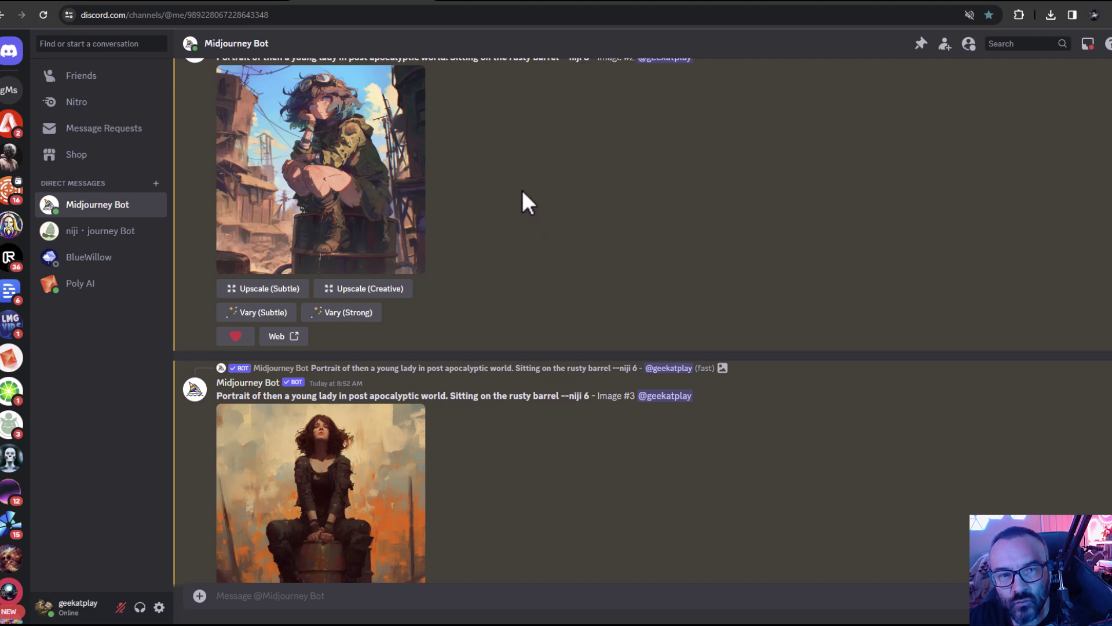
{"action": "scroll", "coordinate": [493, 394], "scroll_direction": "down", "scroll_amount": 2}
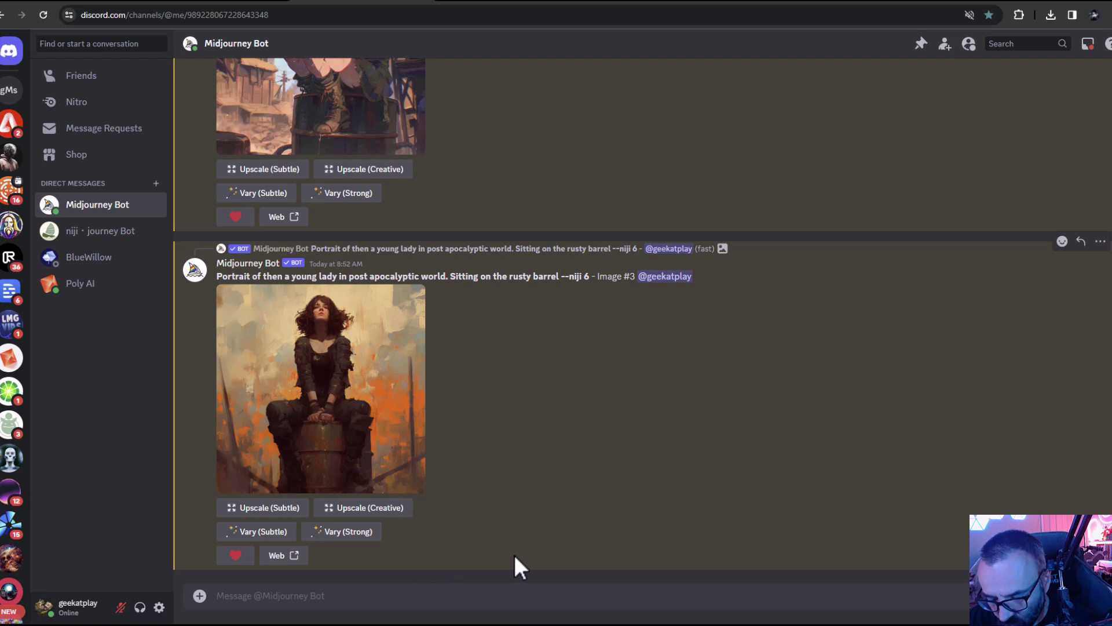
Start an /imagine prompt with the pasted rusty-barrel portrait text, replacing --niji 6 with --sref
{"action": "type", "text": "/im"}
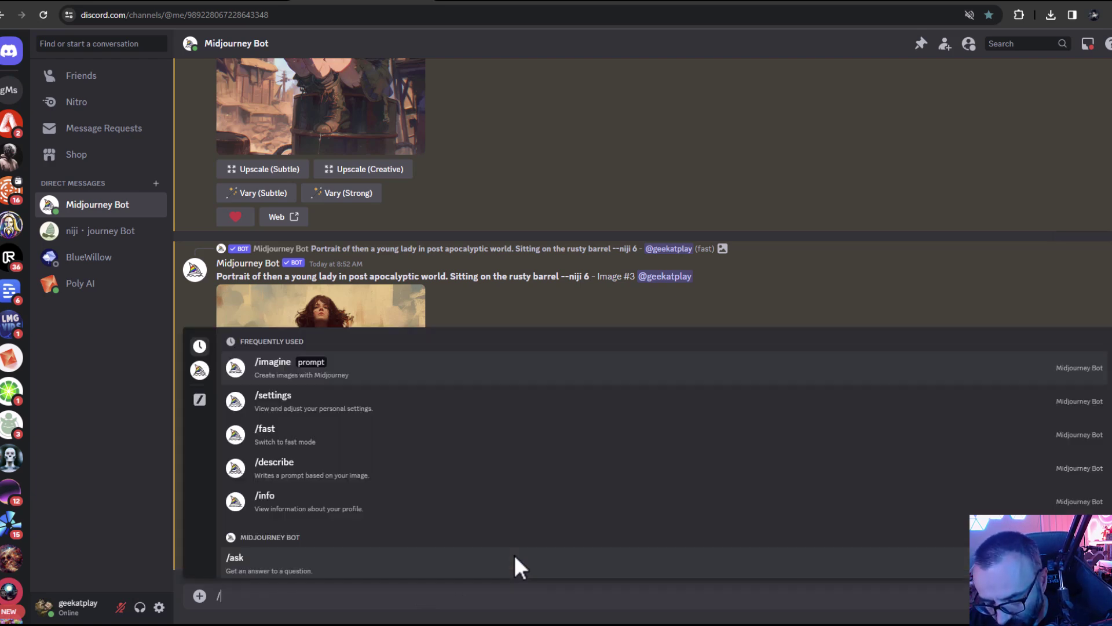
{"action": "key", "text": "Tab"}
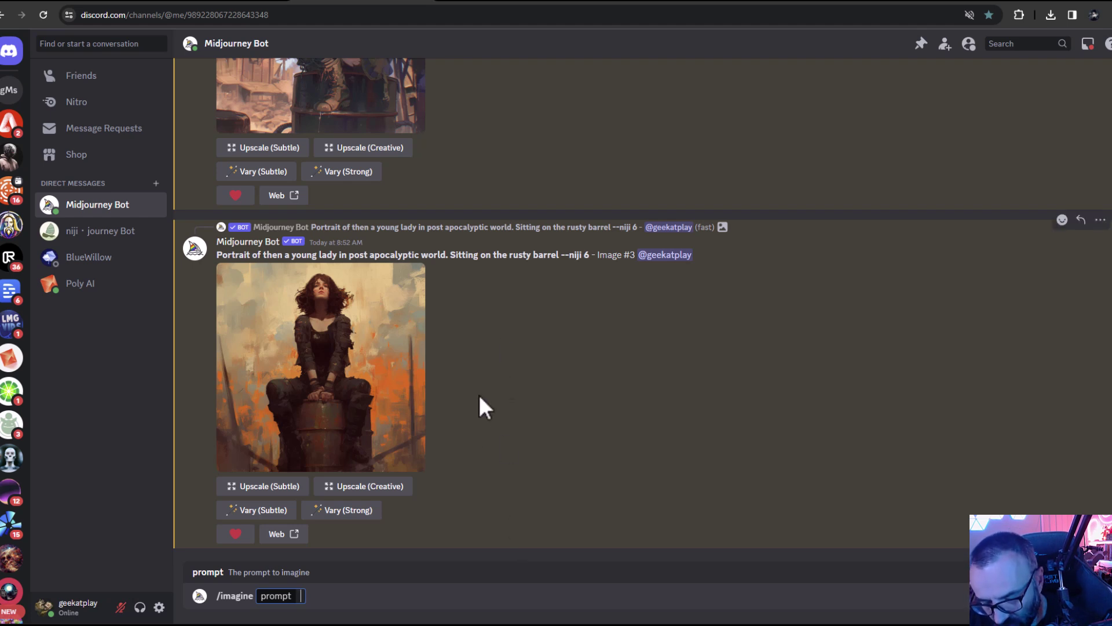
{"action": "type", "text": "Portrait of then a young lady in post apocalyptic world. Sitting on the rusty barrel --niji 6"}
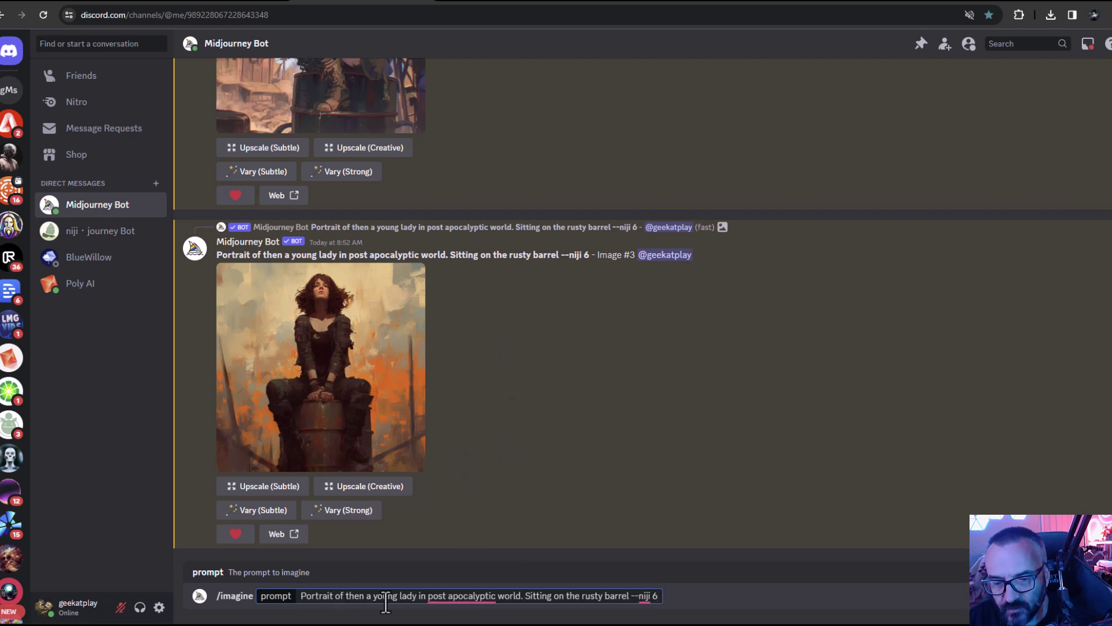
{"action": "left_click_drag", "start_coordinate": [632, 596], "coordinate": [715, 592]}
{"action": "key", "text": "BackSpace"}
{"action": "type", "text": "--sref"}
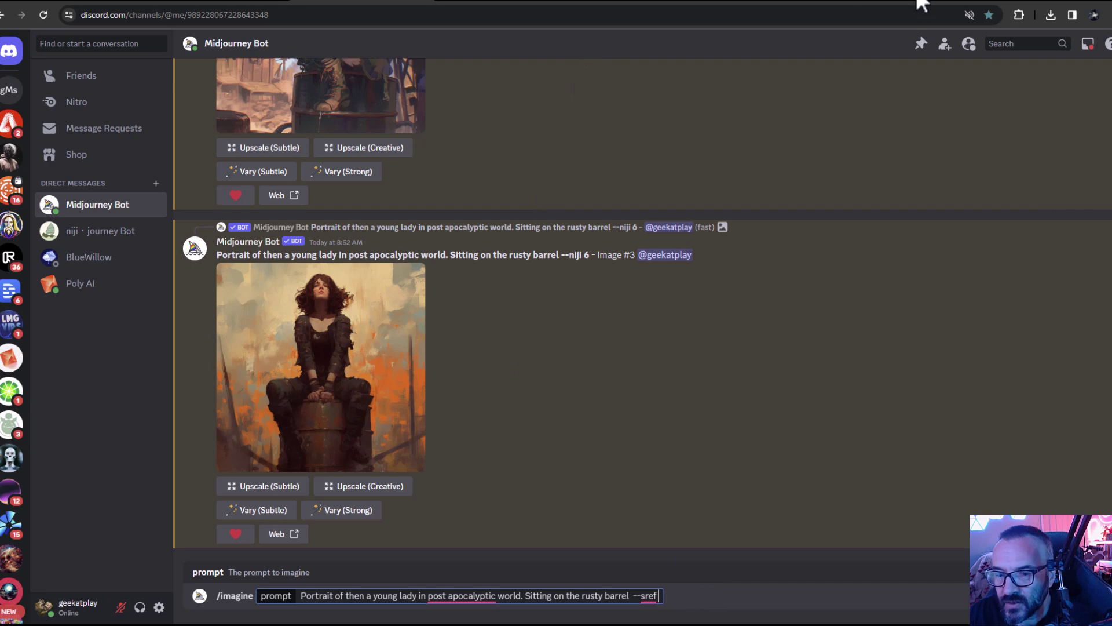
Copy the Pinterest portrait's image address from Google Images and return to Discord
{"action": "left_click", "coordinate": [892, 4]}
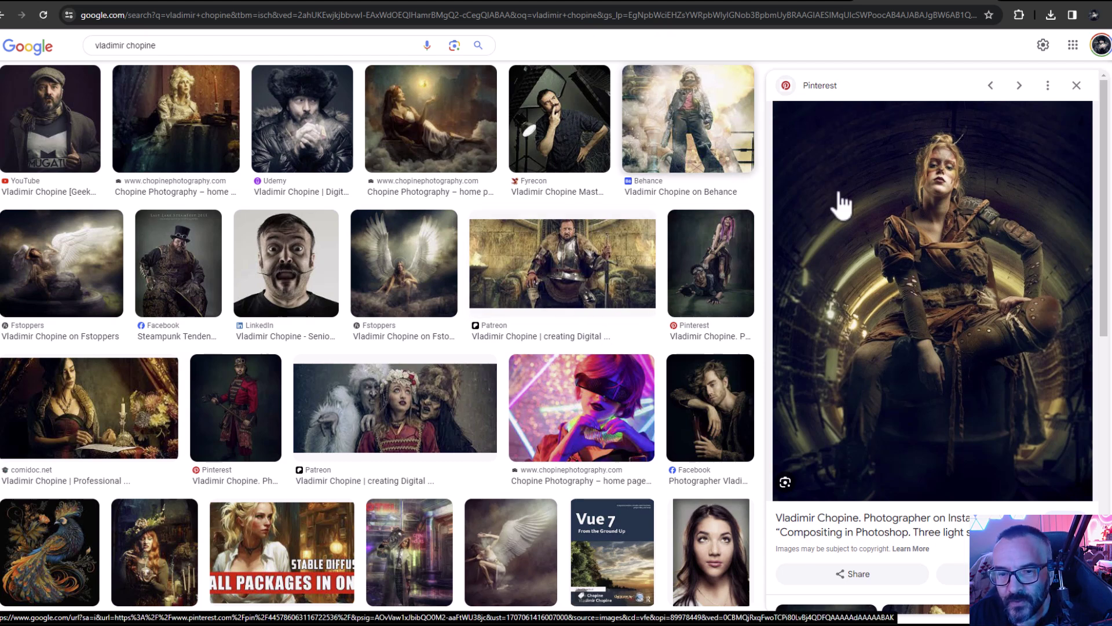
{"action": "right_click", "coordinate": [898, 262]}
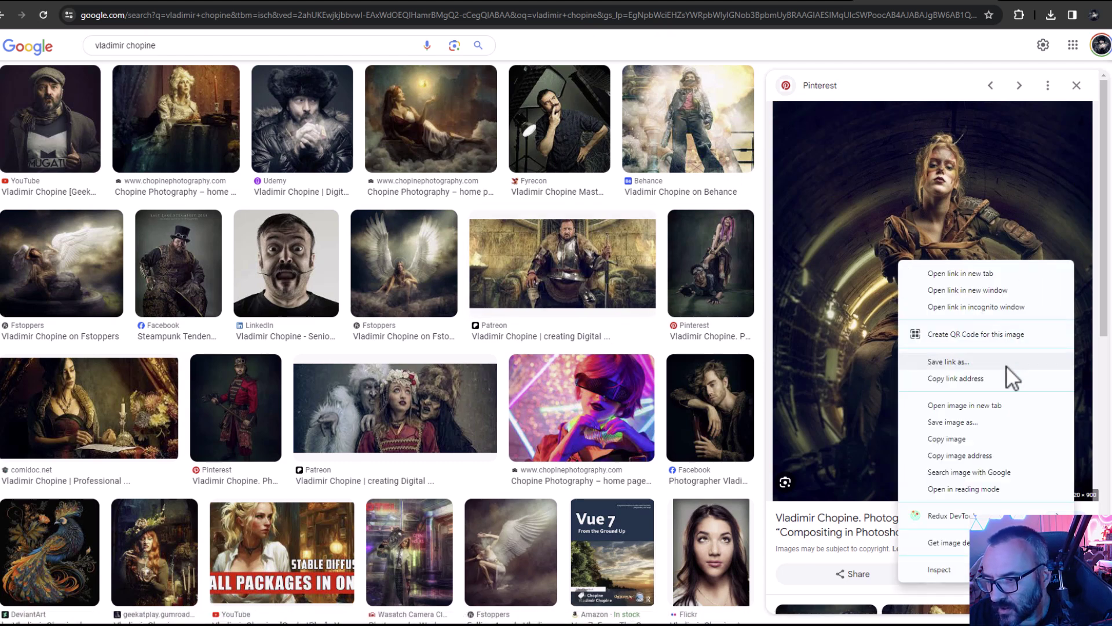
{"action": "left_click", "coordinate": [990, 455]}
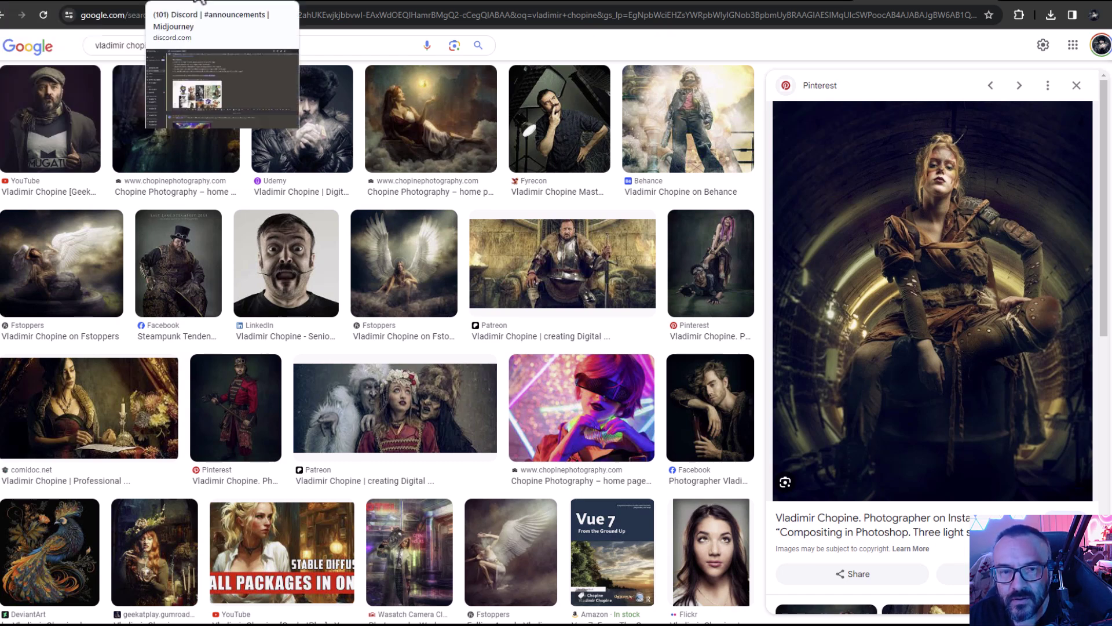
{"action": "left_click", "coordinate": [344, 5]}
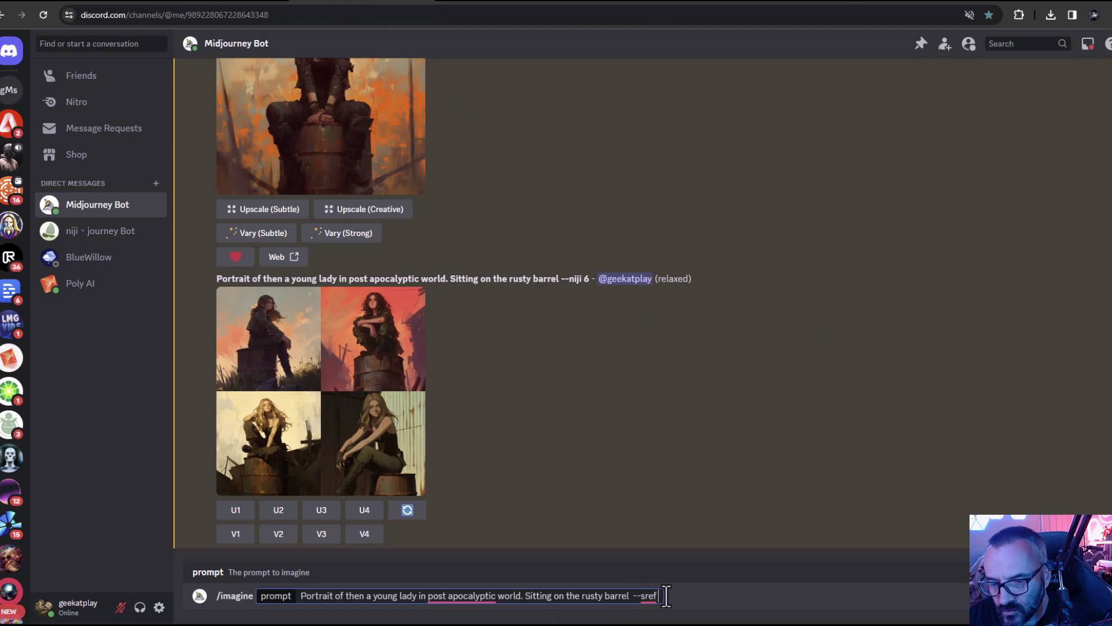
Paste the copied image URL after --sref and submit the rusty-barrel portrait prompt
{"action": "key", "text": "ctrl+v"}
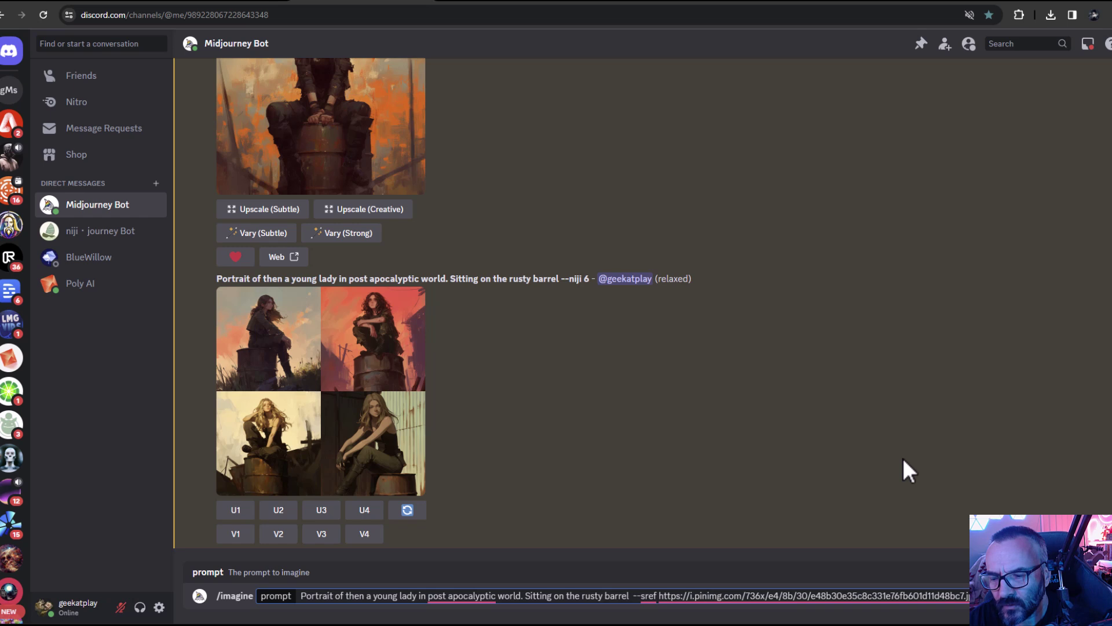
{"action": "mouse_move", "coordinate": [759, 596]}
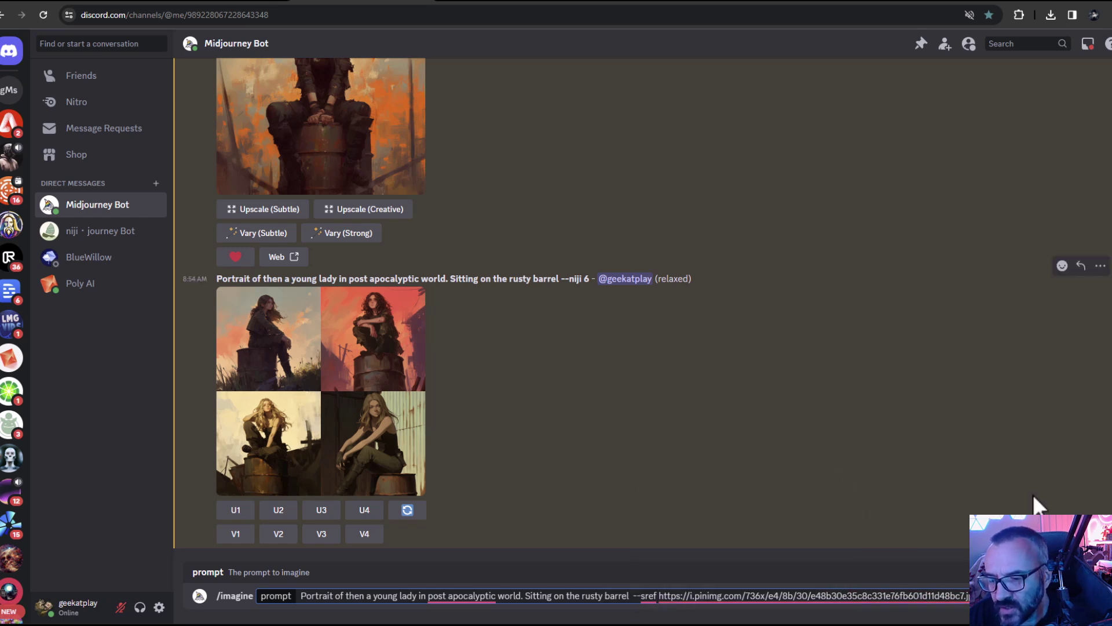
{"action": "key", "text": "Return"}
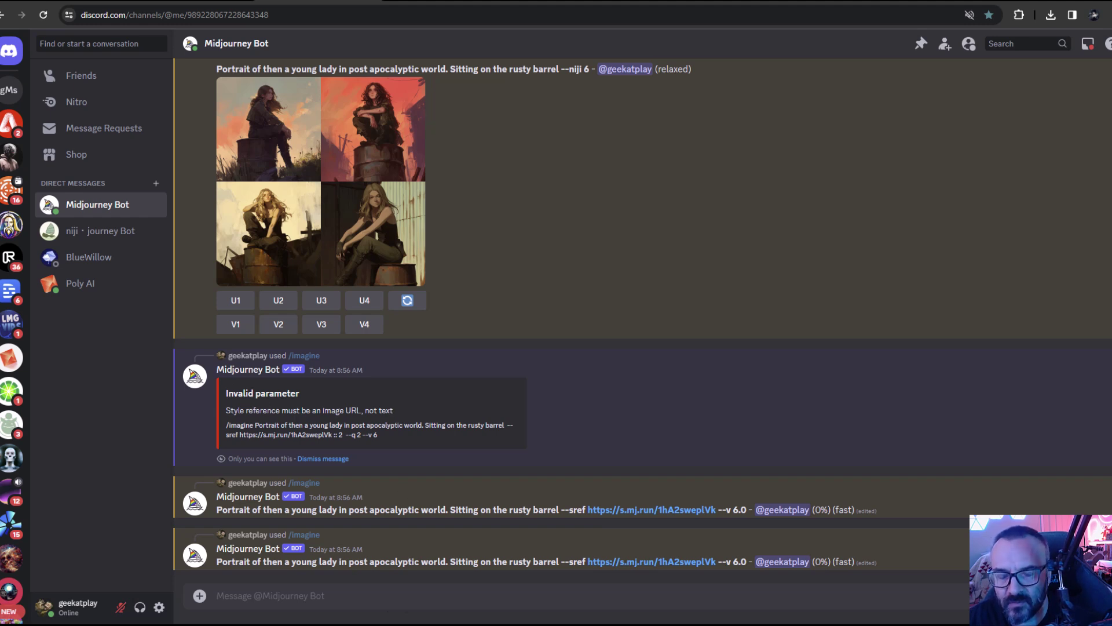
Start another /imagine prompt with the pasted s.mj.run --sref link, removing the trailing space
{"action": "type", "text": "/im"}
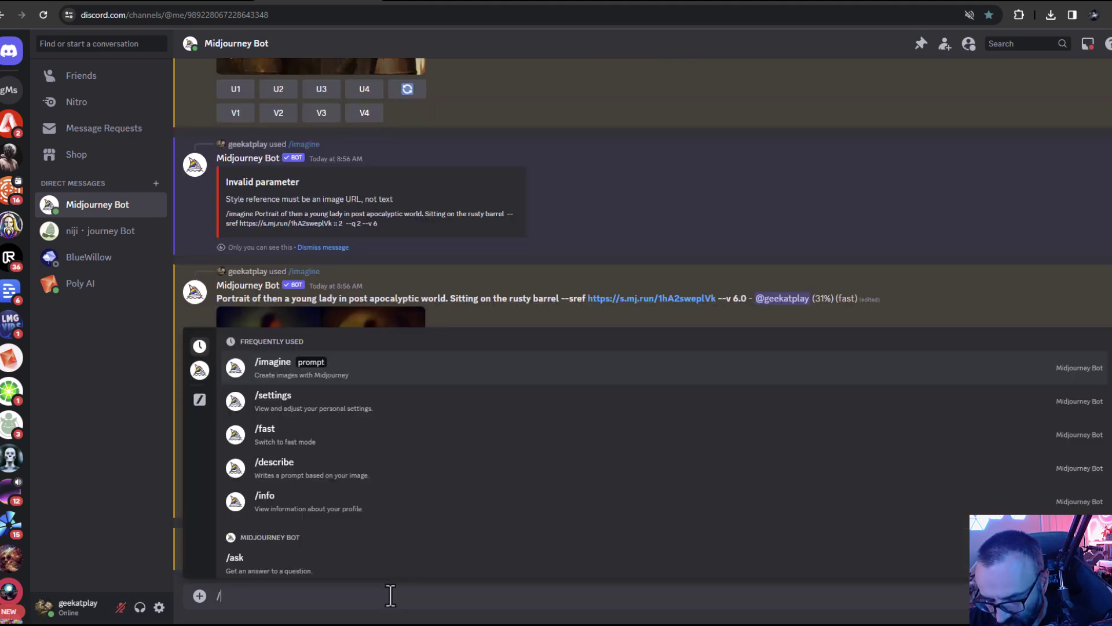
{"action": "key", "text": "Tab"}
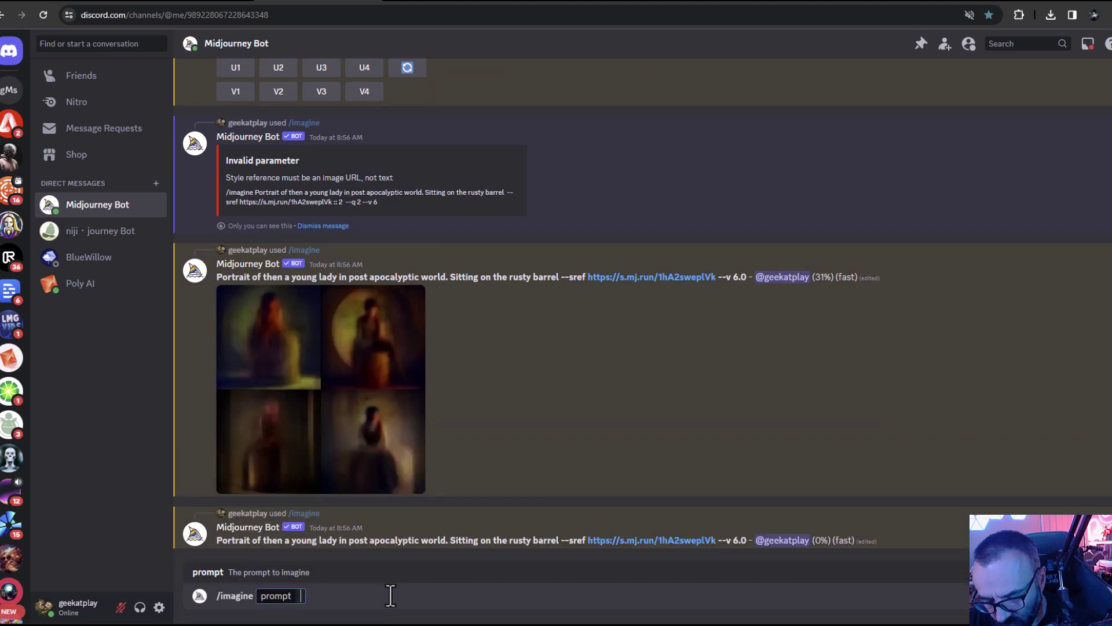
{"action": "key", "text": "ctrl+v"}
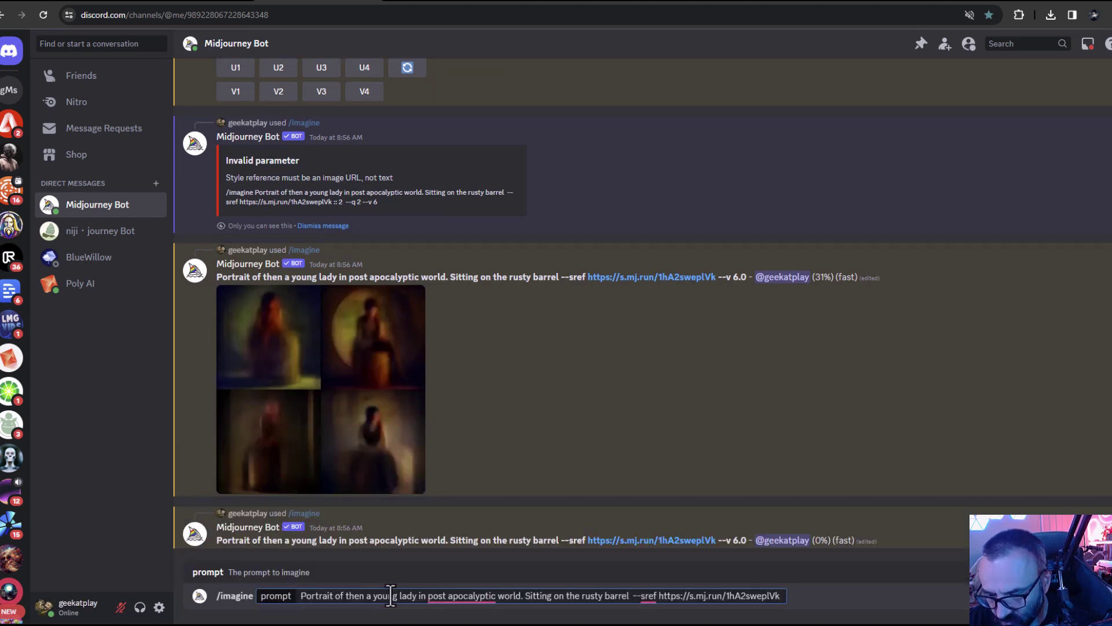
{"action": "key", "text": "BackSpace"}
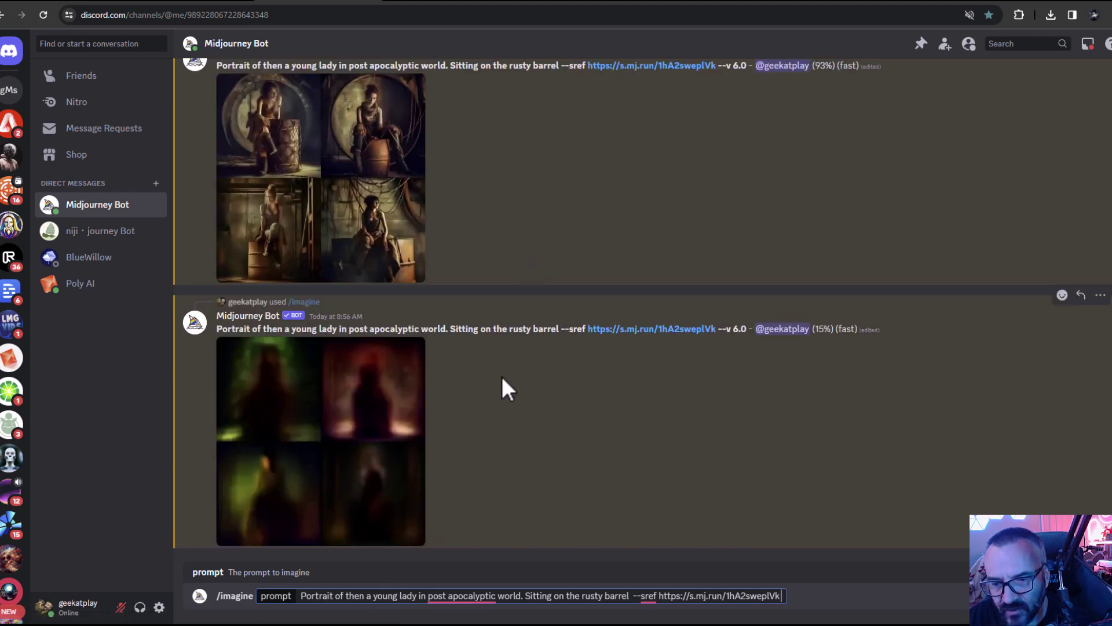
Scroll through the chat to review the finished four-image --sref grid
{"action": "scroll", "coordinate": [484, 409], "scroll_direction": "up", "scroll_amount": 10}
{"action": "scroll", "coordinate": [460, 260], "scroll_direction": "up", "scroll_amount": 10}
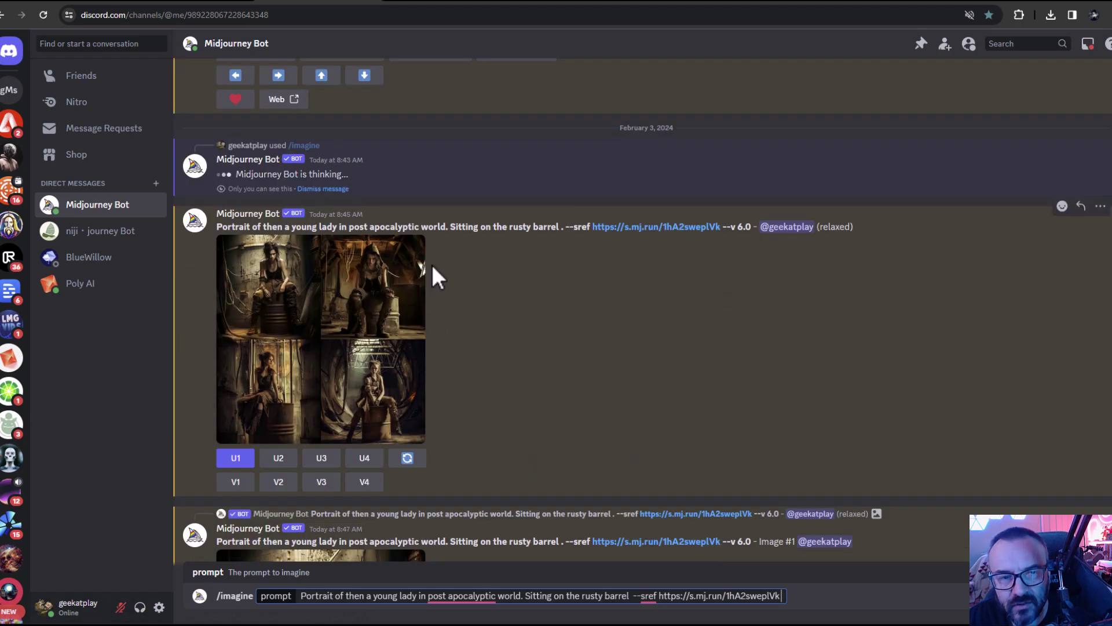
{"action": "scroll", "coordinate": [474, 352], "scroll_direction": "down", "scroll_amount": 15}
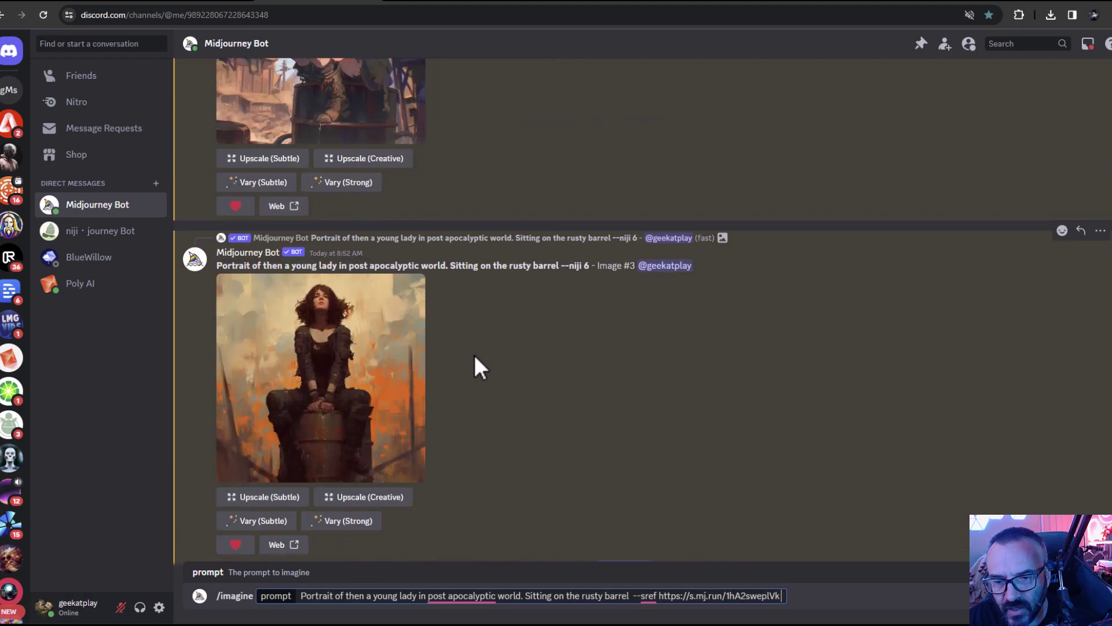
{"action": "scroll", "coordinate": [474, 354], "scroll_direction": "down", "scroll_amount": 5}
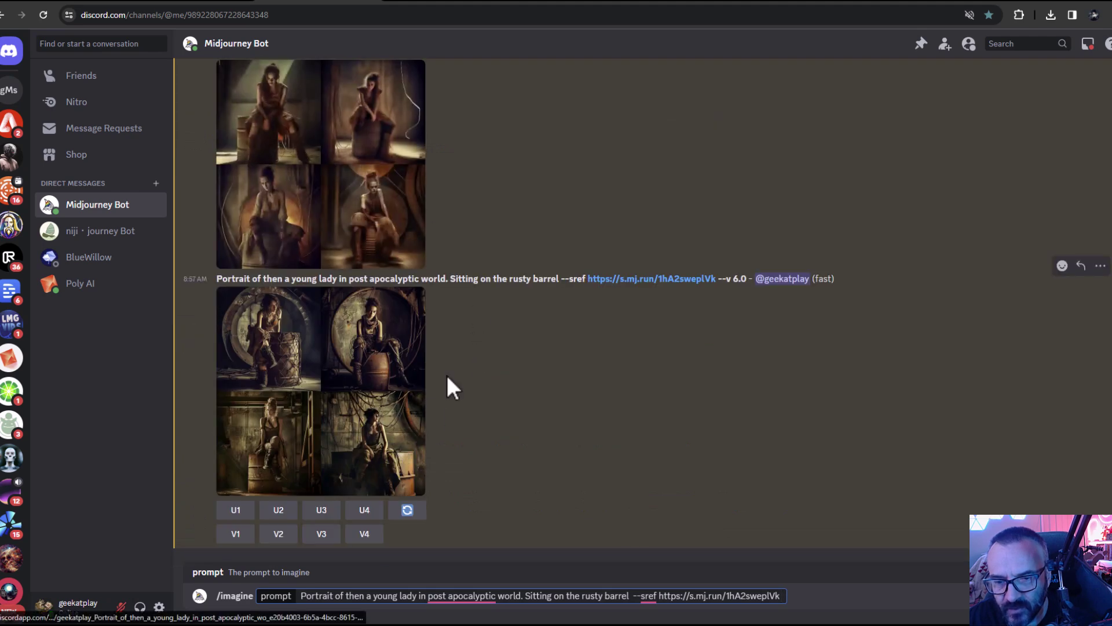
{"action": "scroll", "coordinate": [518, 221], "scroll_direction": "up", "scroll_amount": 2}
{"action": "scroll", "coordinate": [518, 220], "scroll_direction": "up", "scroll_amount": 1}
{"action": "scroll", "coordinate": [579, 386], "scroll_direction": "down", "scroll_amount": 3}
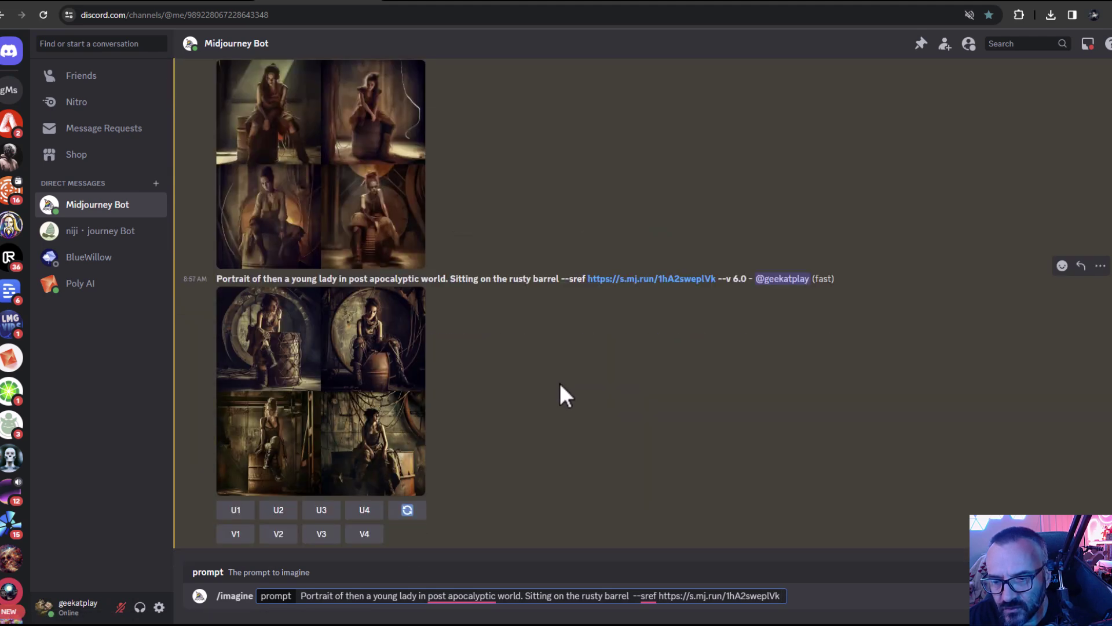
Compare the enlarged rusty-barrel grid against the Pinterest reference photo
{"action": "left_click", "coordinate": [328, 375]}
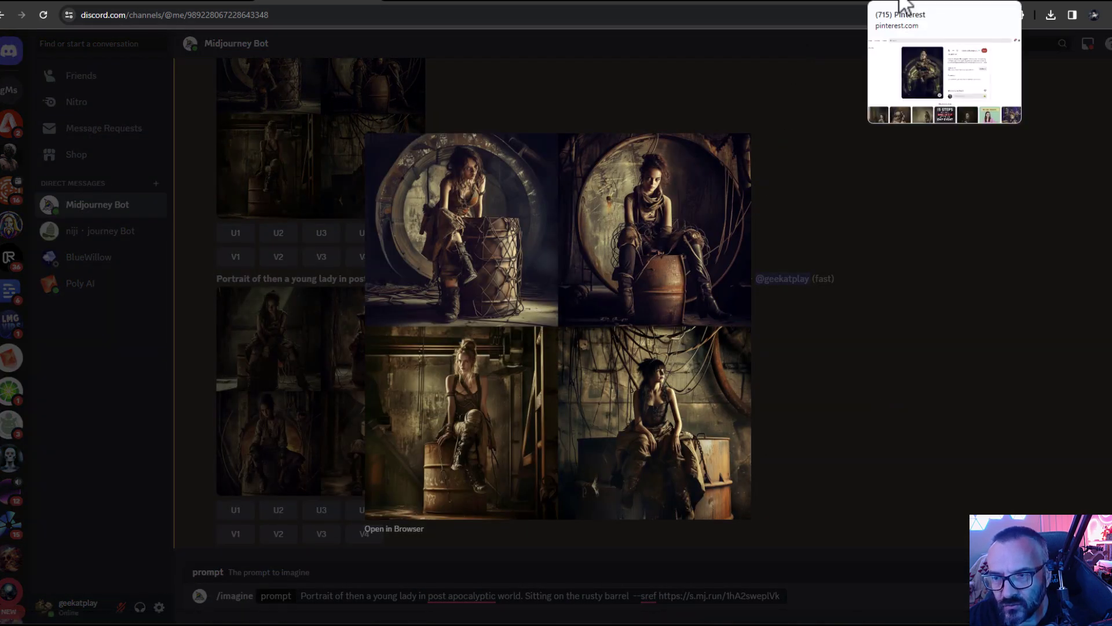
{"action": "left_click", "coordinate": [903, 7]}
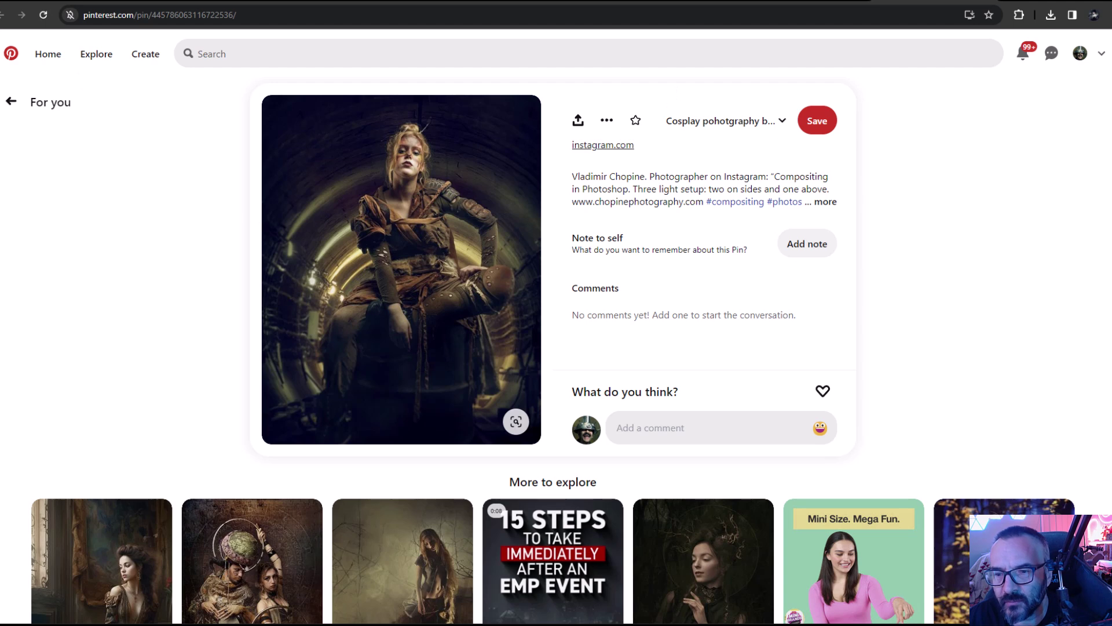
{"action": "left_click", "coordinate": [327, 6]}
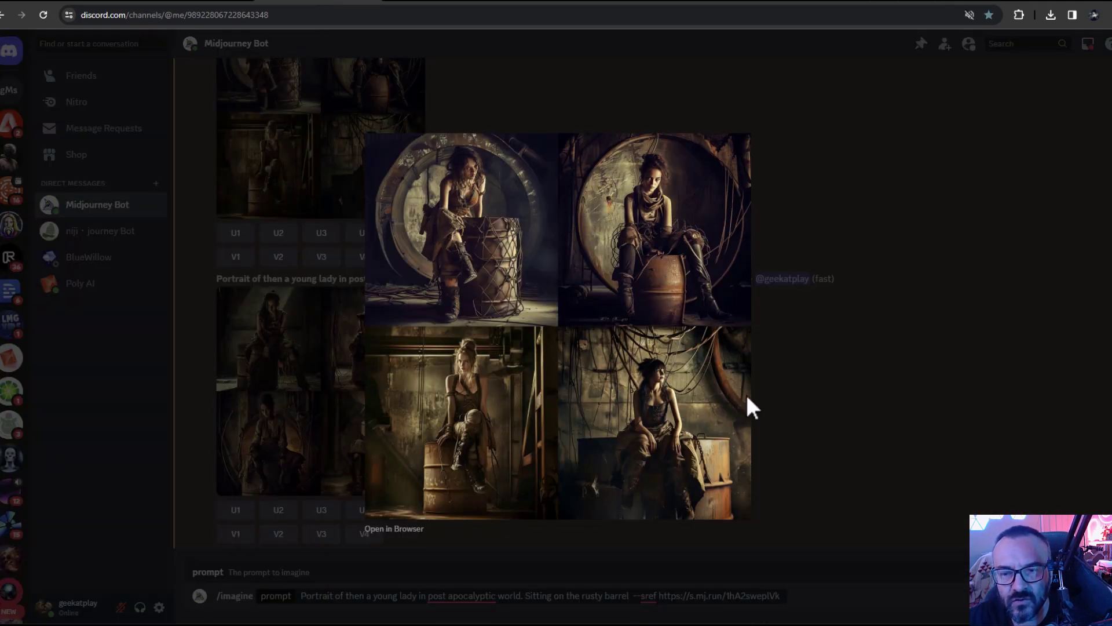
{"action": "left_click", "coordinate": [923, 350]}
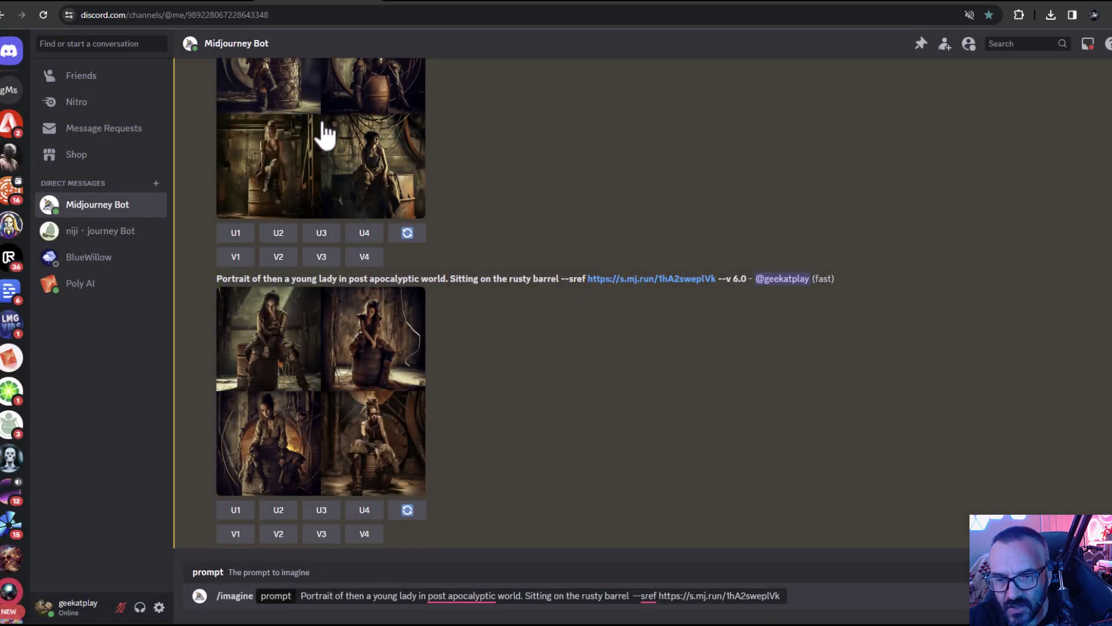
Upscale all four images of the grid with U1, U2, U3 and U4
{"action": "left_click", "coordinate": [239, 510]}
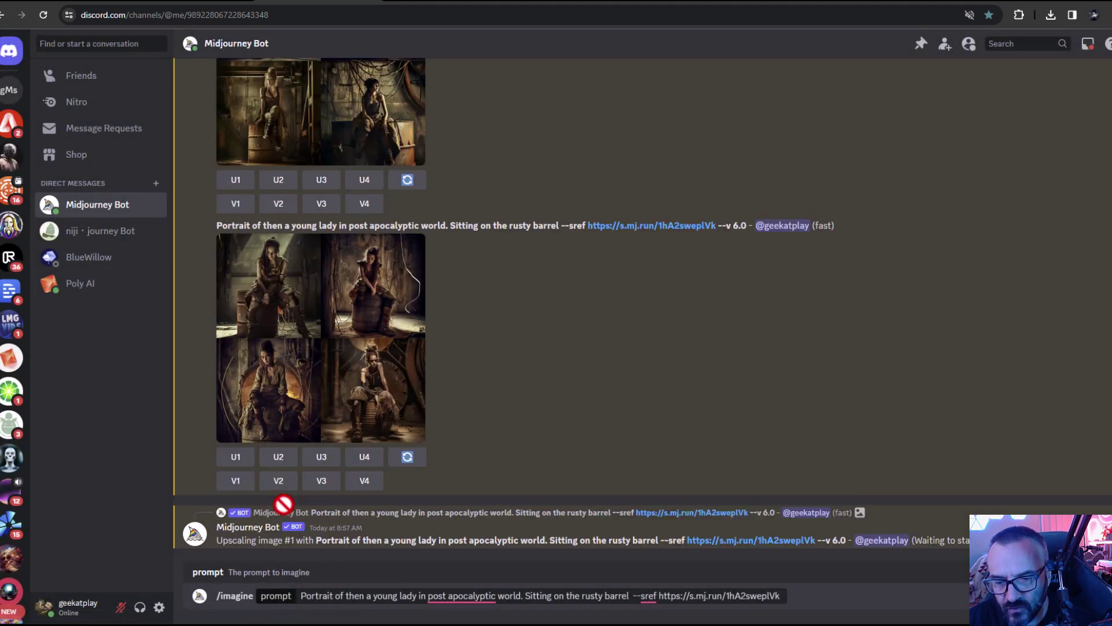
{"action": "scroll", "coordinate": [307, 321], "scroll_direction": "up", "scroll_amount": 3}
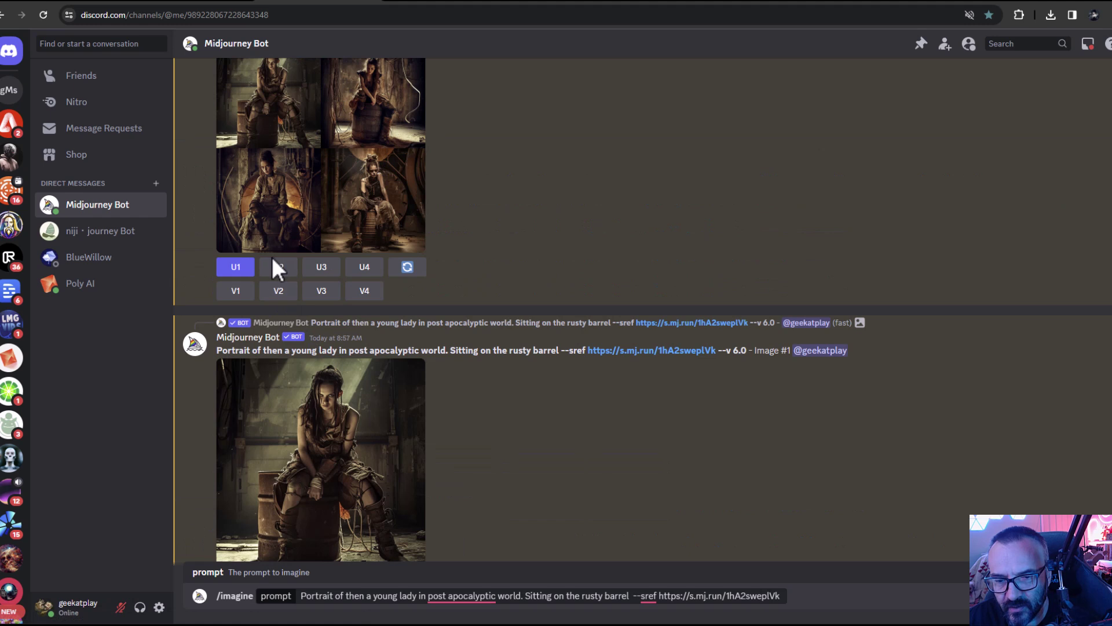
{"action": "left_click", "coordinate": [280, 270]}
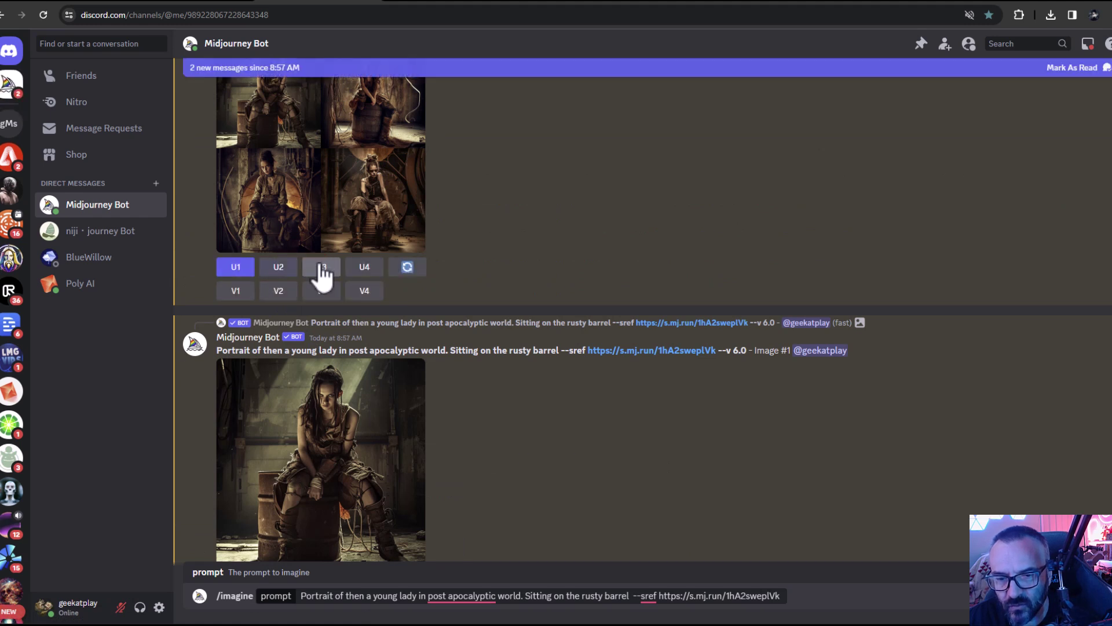
{"action": "left_click", "coordinate": [323, 270]}
{"action": "left_click", "coordinate": [364, 268]}
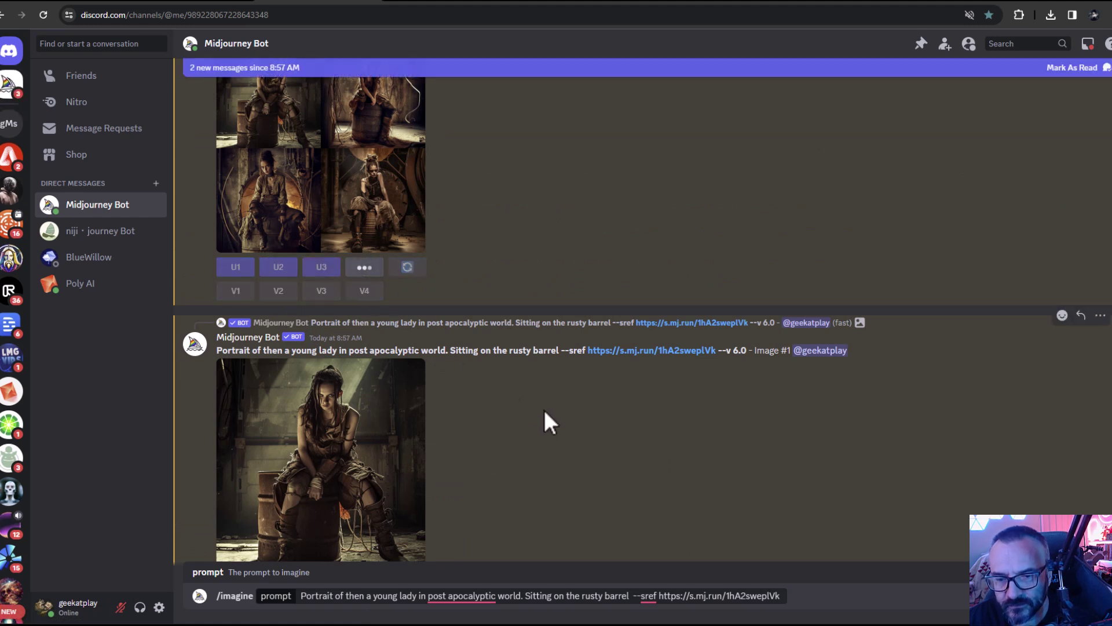
{"action": "scroll", "coordinate": [412, 432], "scroll_direction": "down", "scroll_amount": 5}
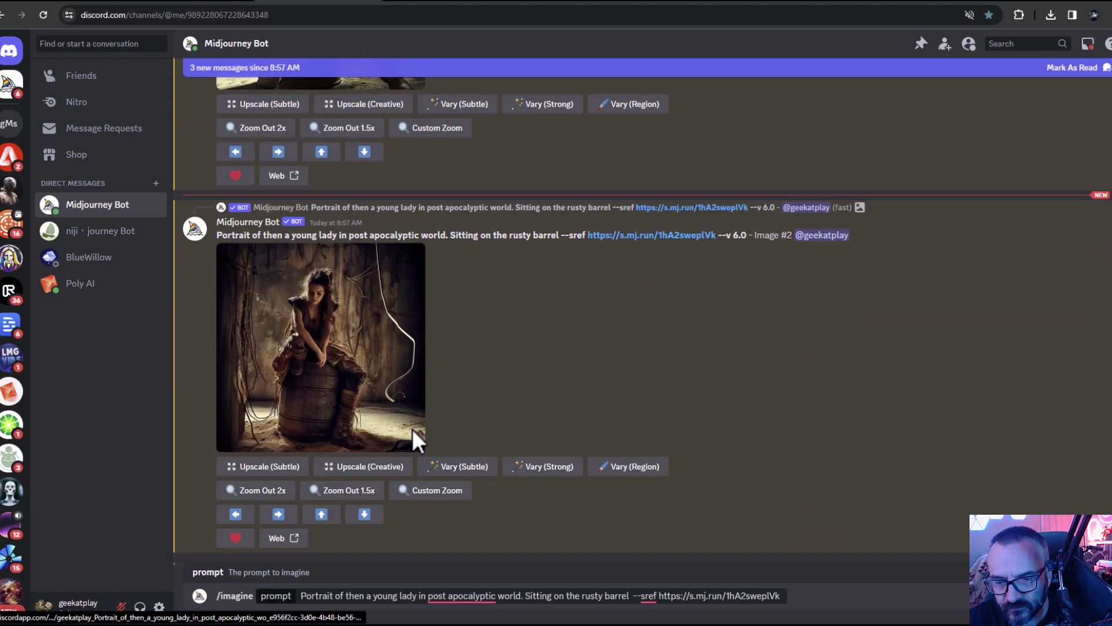
{"action": "scroll", "coordinate": [414, 443], "scroll_direction": "down", "scroll_amount": 8}
Preview the upscaled Image #3 and Image #4 portraits enlarged
{"action": "left_click", "coordinate": [330, 360]}
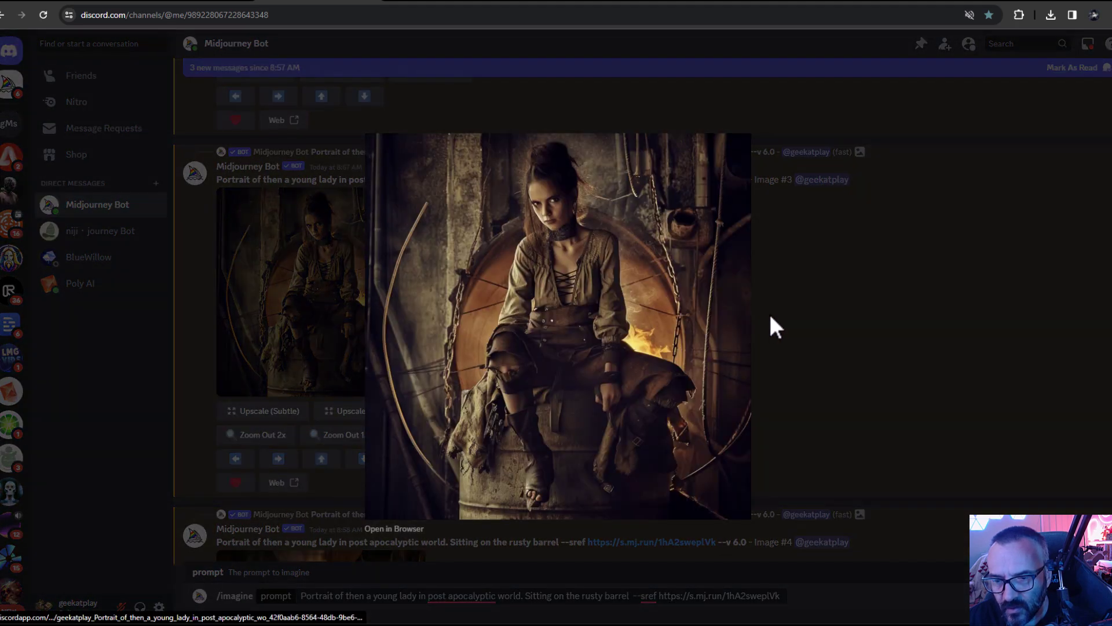
{"action": "left_click", "coordinate": [697, 347]}
{"action": "scroll", "coordinate": [428, 373], "scroll_direction": "down", "scroll_amount": 6}
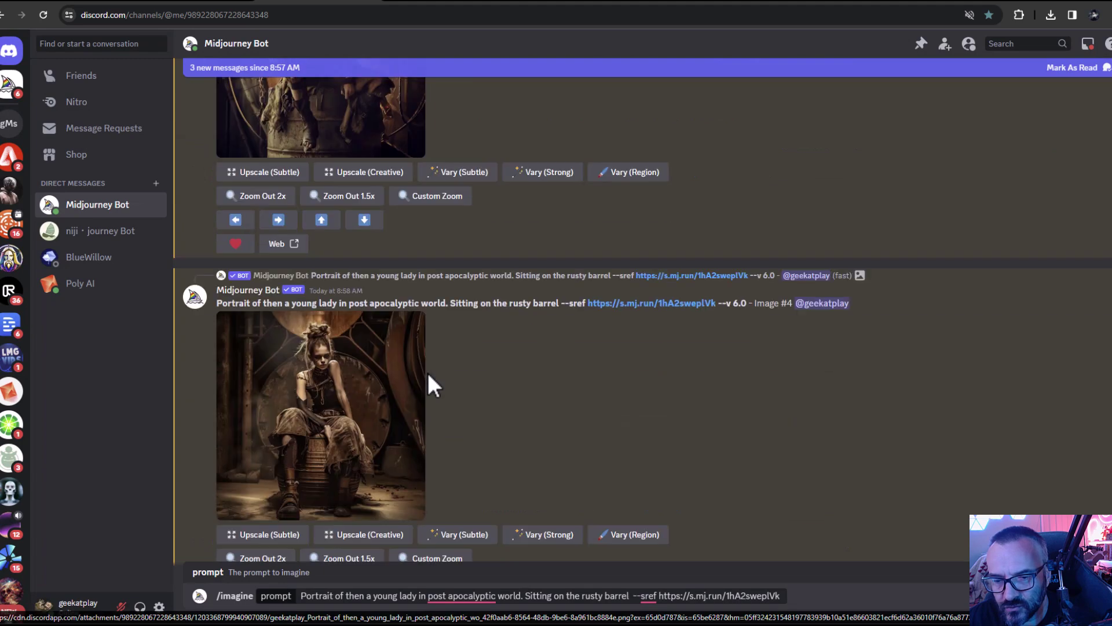
{"action": "left_click", "coordinate": [348, 350]}
{"action": "left_click", "coordinate": [889, 380]}
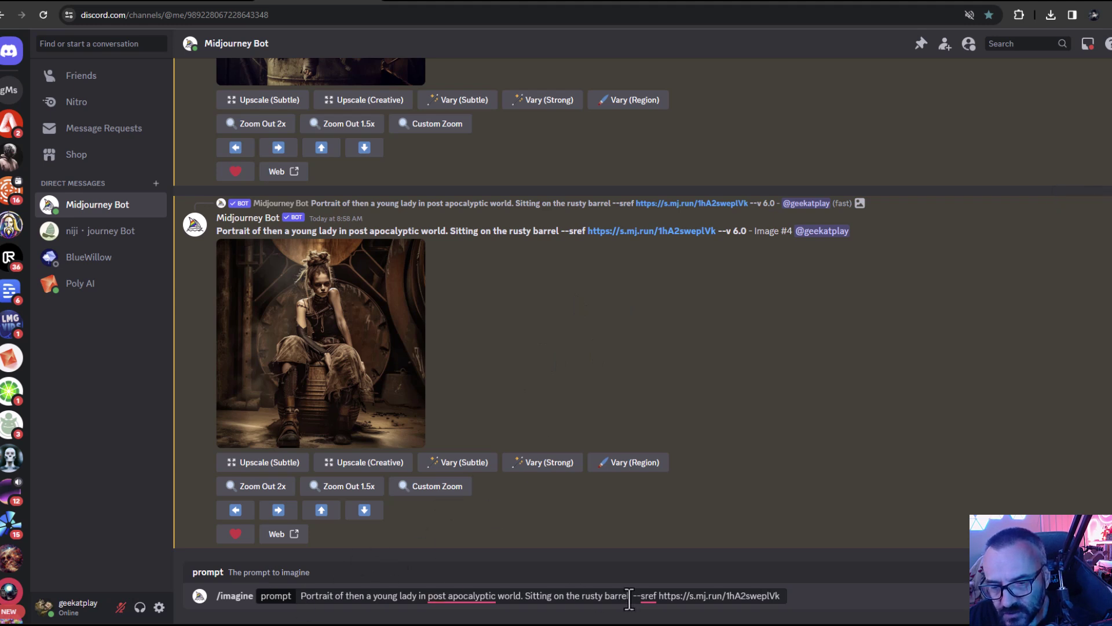
{"action": "left_click", "coordinate": [783, 596]}
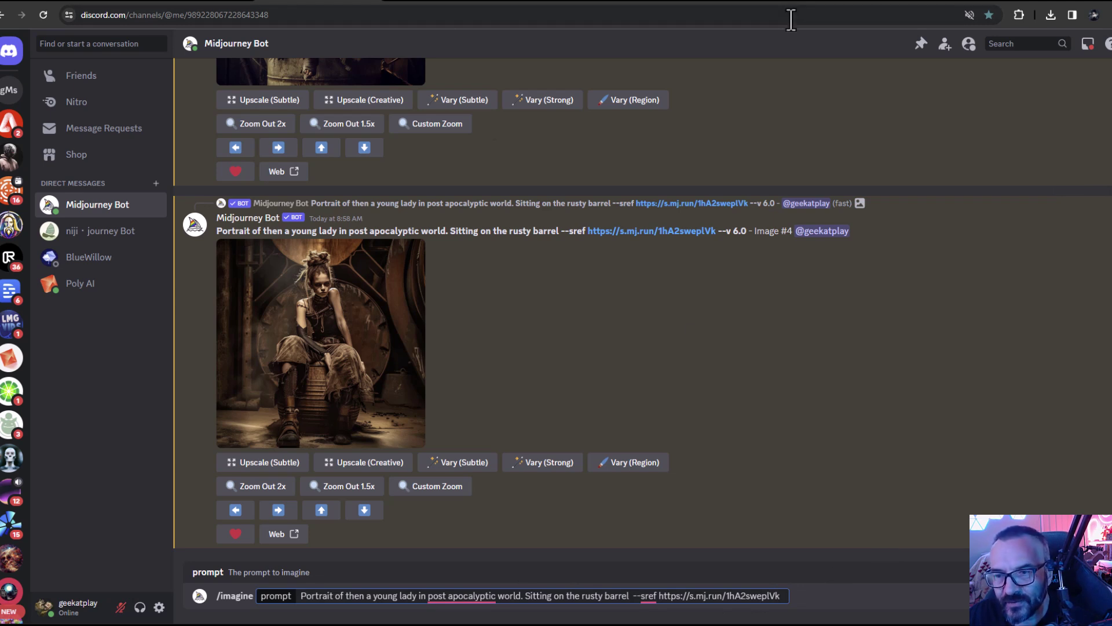
{"action": "left_click", "coordinate": [858, 2]}
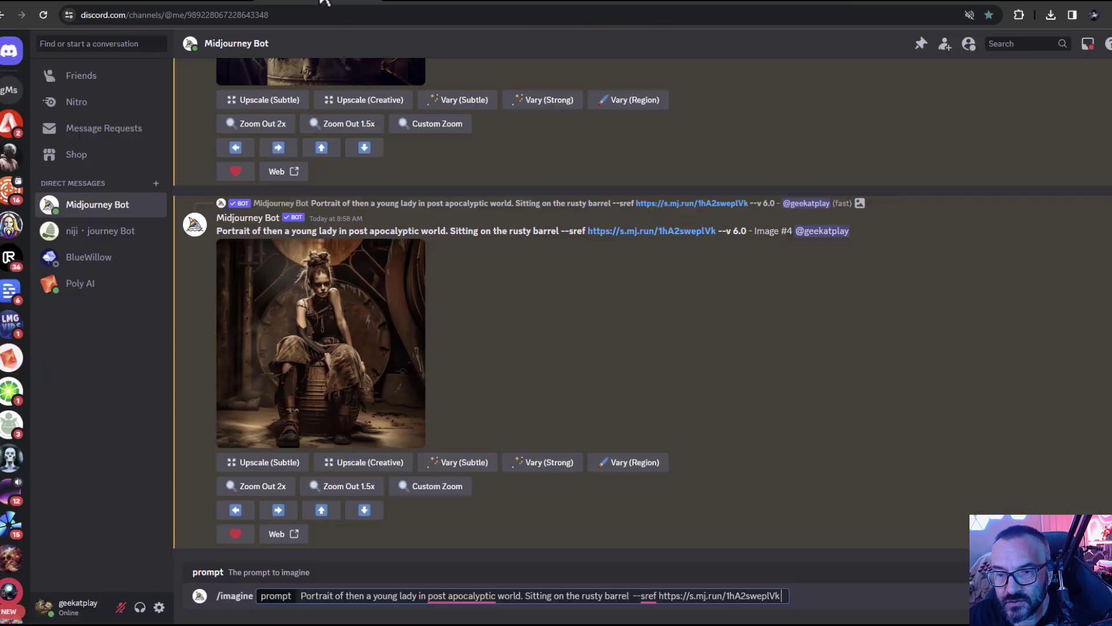
{"action": "left_click", "coordinate": [325, 2]}
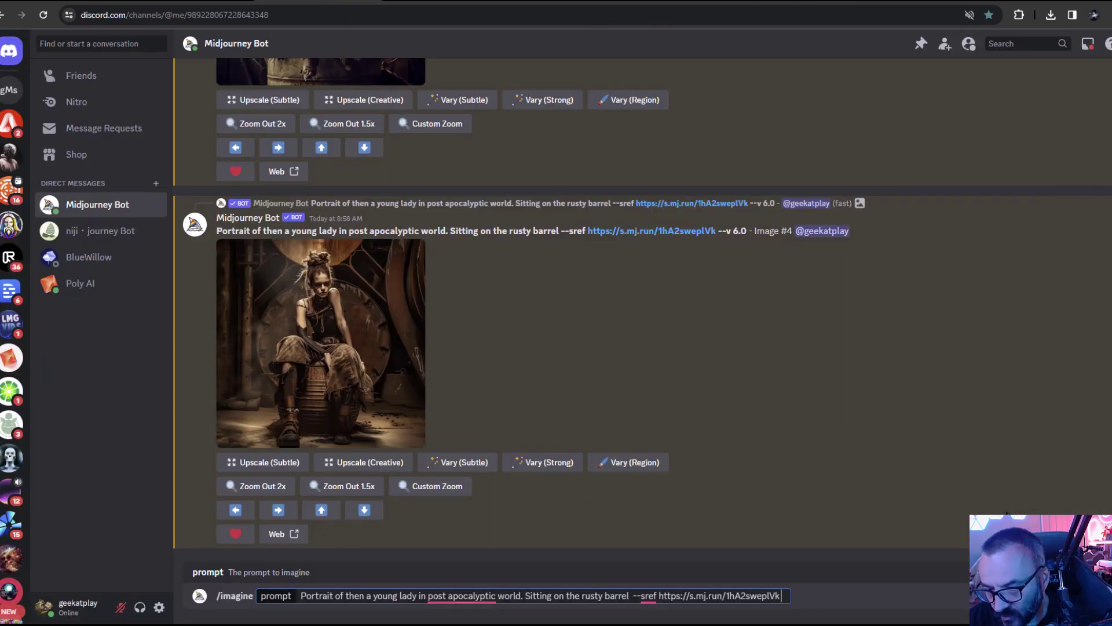
Add a second style-reference URL, stripped of its ?resize= query, and submit the prompt
{"action": "type", "text": "https://i0.wp.com/www.chopinephotography.com/wp-content/uploads/2021/01/69a7512.jpg?resize=705%2C529&ssl=1"}
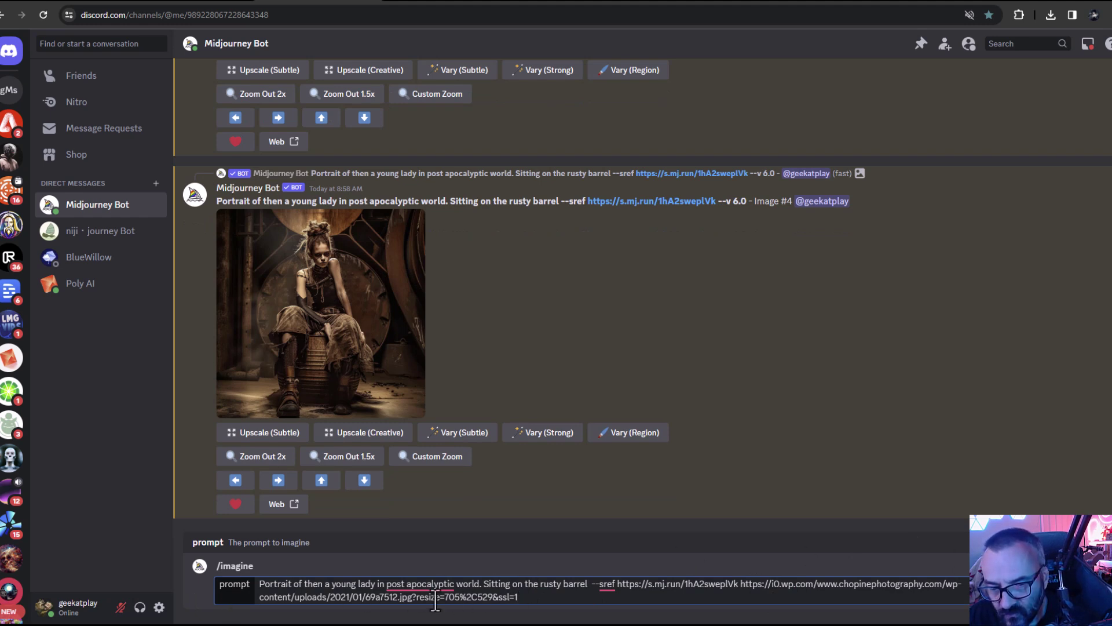
{"action": "left_click_drag", "start_coordinate": [407, 597], "coordinate": [549, 599]}
{"action": "left_click", "coordinate": [418, 598]}
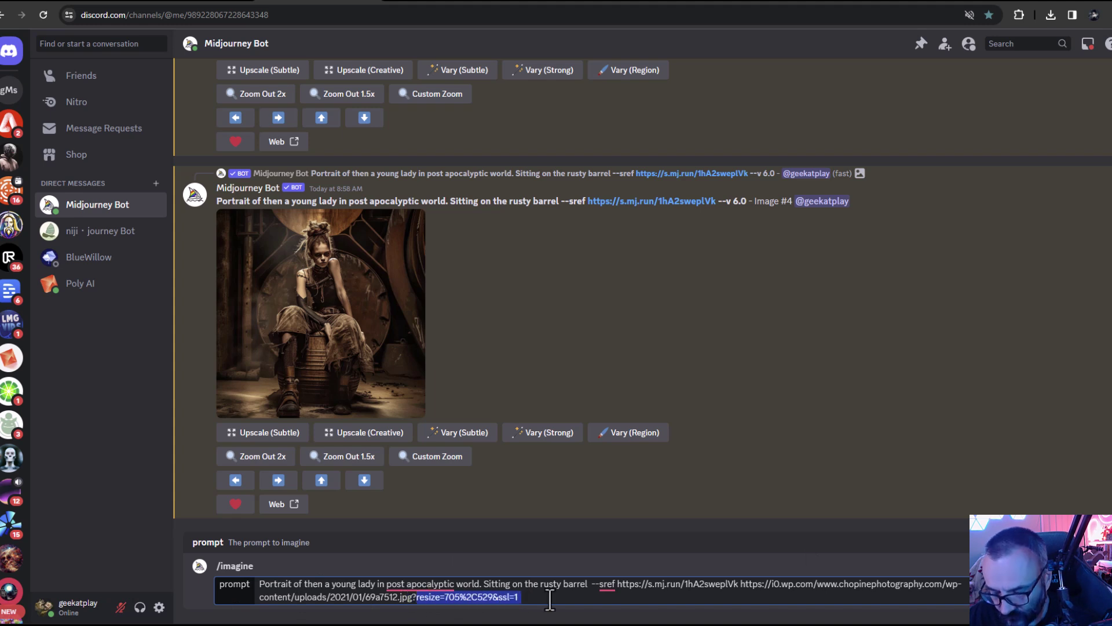
{"action": "key", "text": "BackSpace"}
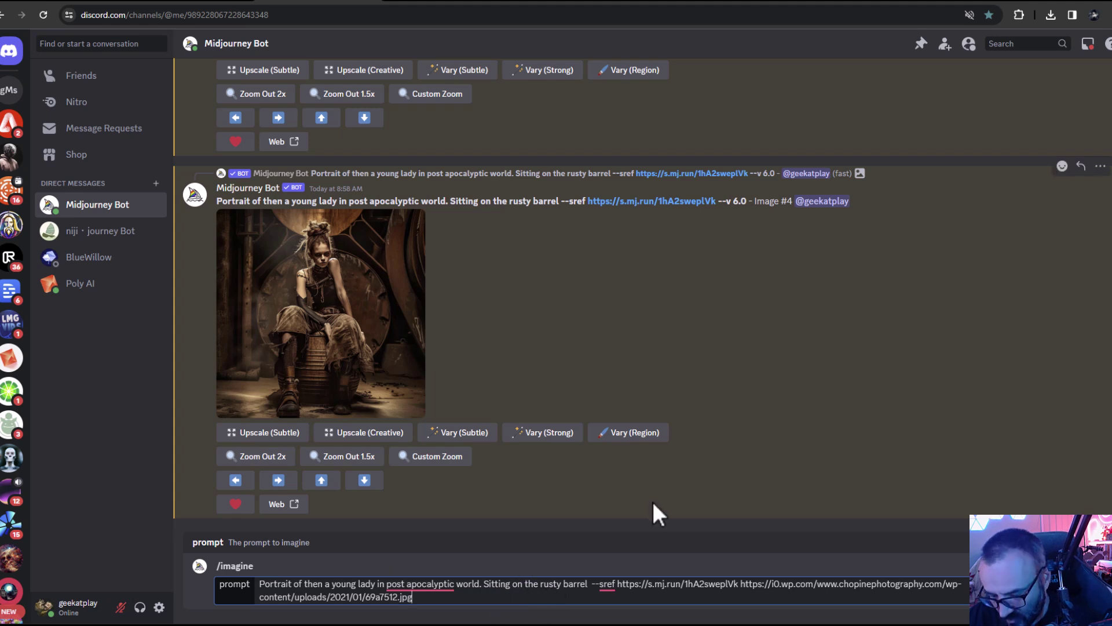
{"action": "key", "text": "Return"}
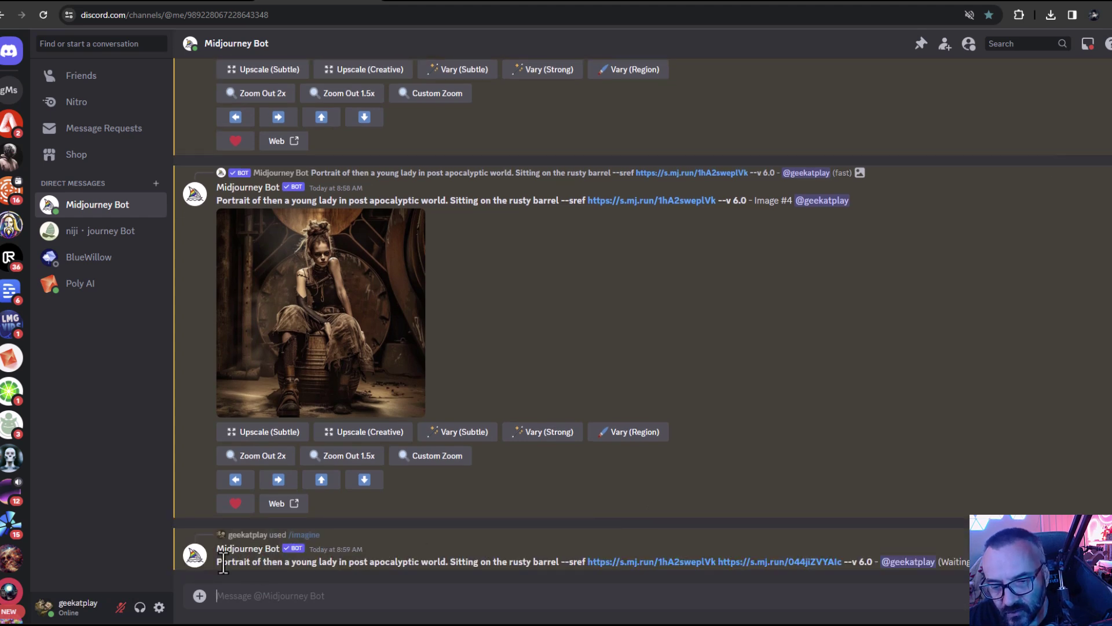
{"action": "left_click_drag", "start_coordinate": [217, 561], "coordinate": [985, 561]}
{"action": "key", "text": "ctrl+c"}
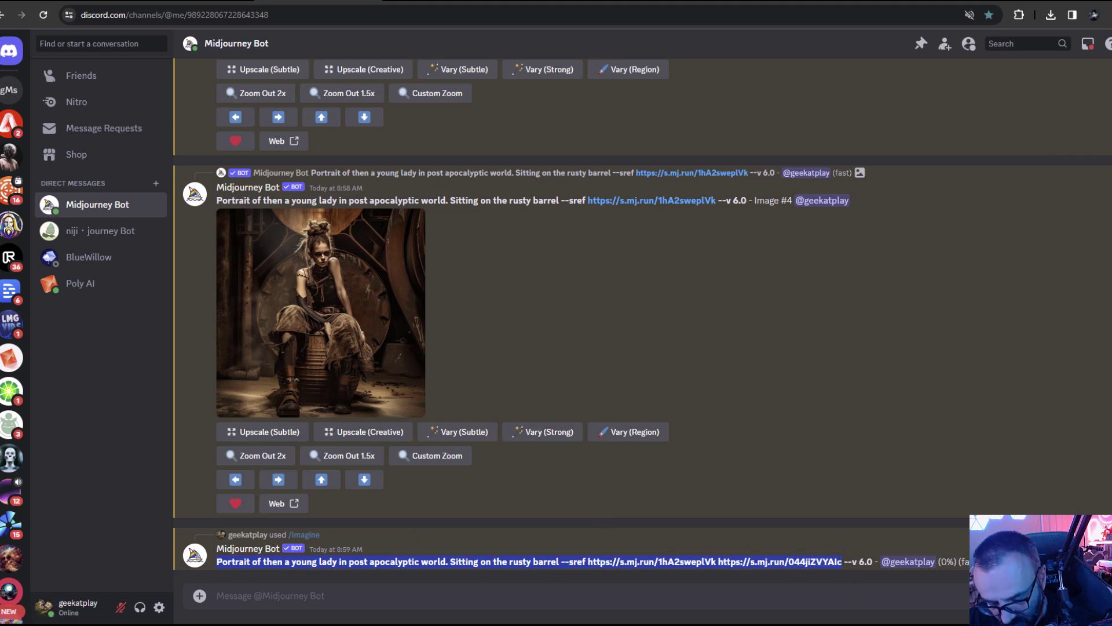
Start a new /imagine prompt pasted with both style-reference links
{"action": "left_click", "coordinate": [510, 602]}
{"action": "type", "text": "/im"}
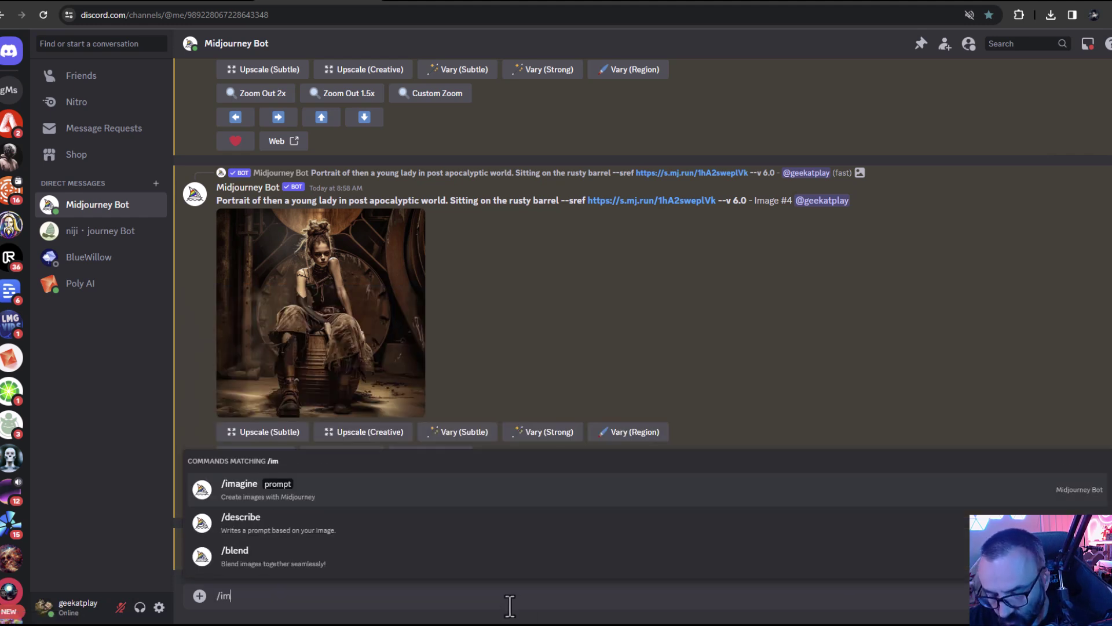
{"action": "key", "text": "Tab"}
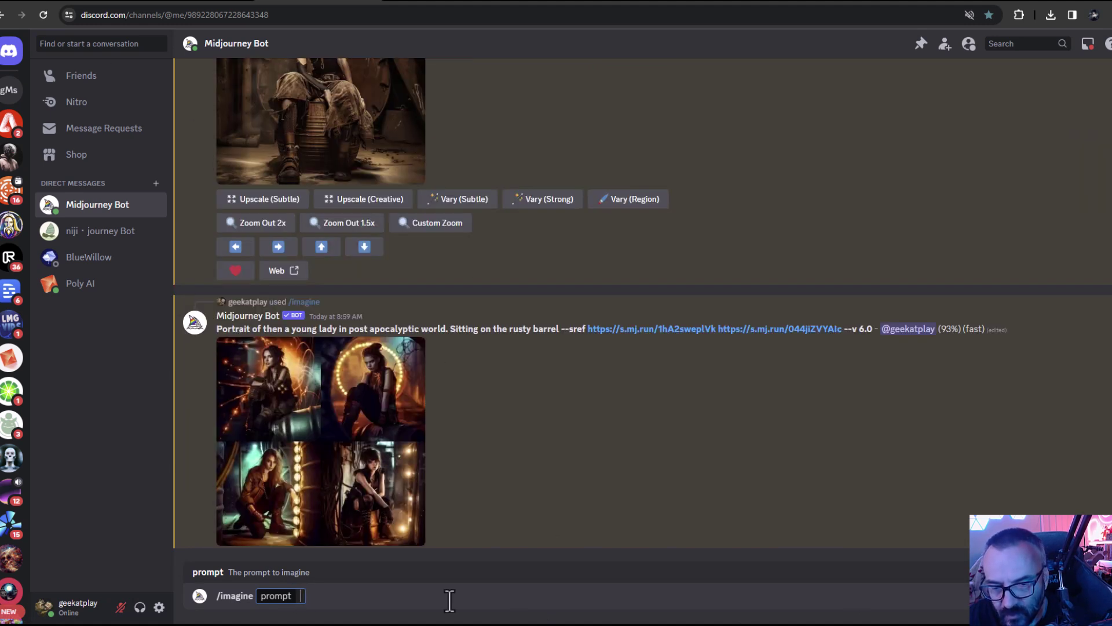
{"action": "key", "text": "ctrl+v"}
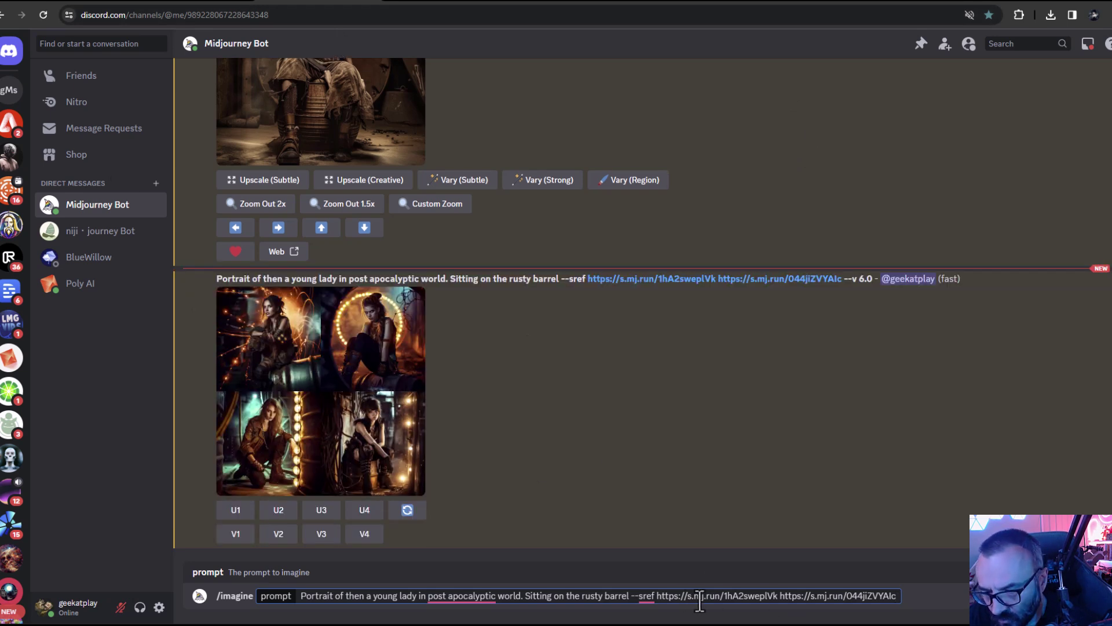
Weight the first sref link ::1 and the second ::5, then submit
{"action": "right_click", "coordinate": [646, 596]}
{"action": "left_click", "coordinate": [802, 594]}
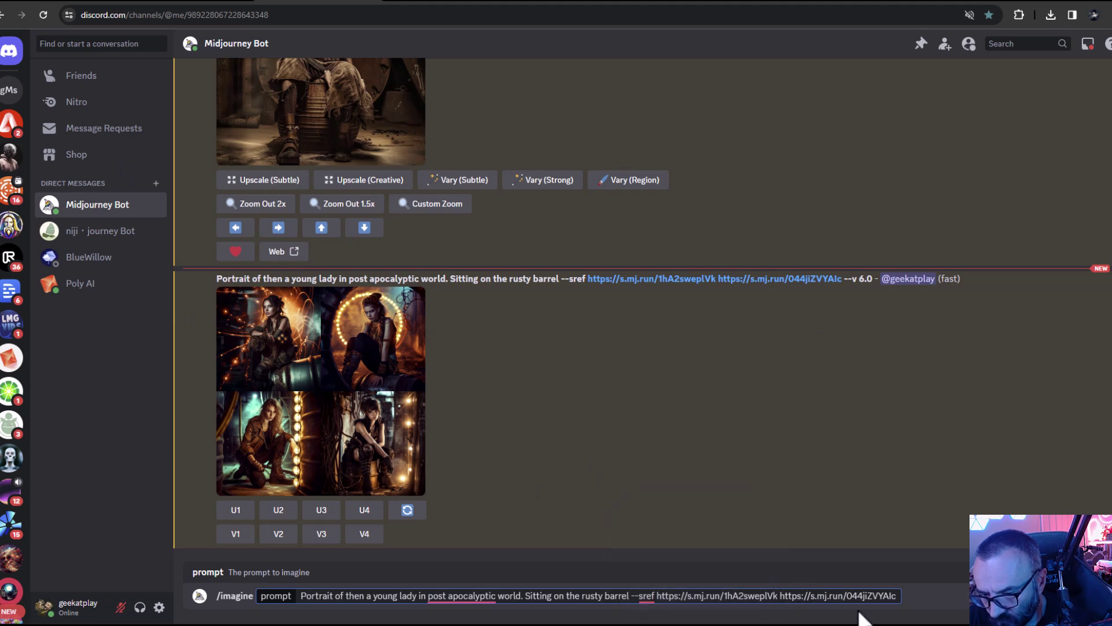
{"action": "type", "text": "::1"}
{"action": "left_click", "coordinate": [907, 596]}
{"action": "type", "text": ":"}
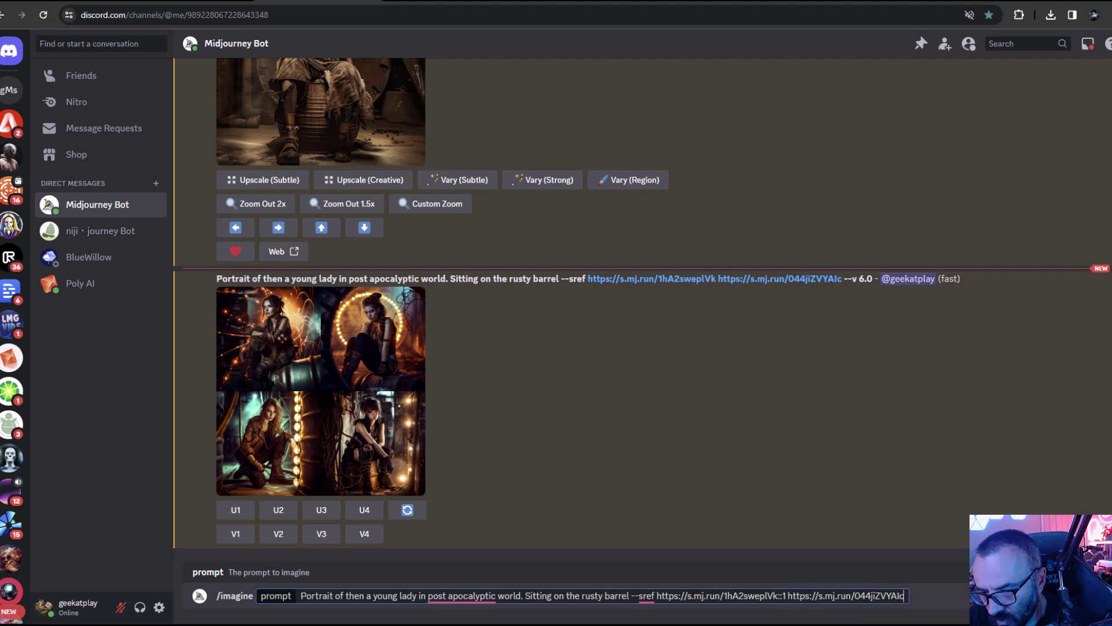
{"action": "type", "text": ":5"}
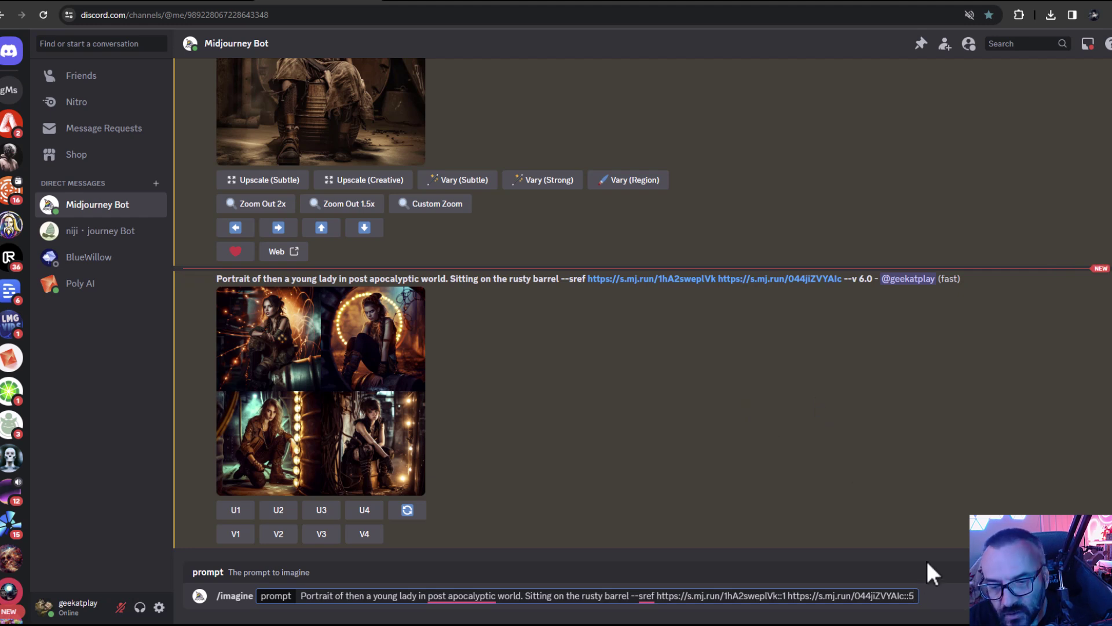
{"action": "key", "text": "Return"}
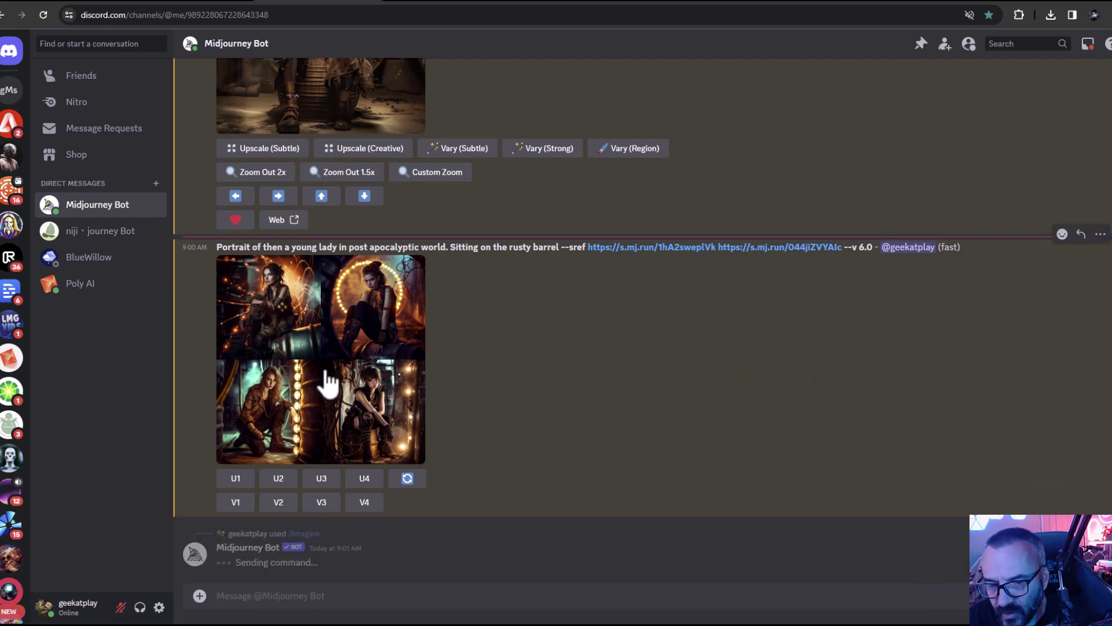
Preview the two-reference grid and upscale its image #2
{"action": "left_click", "coordinate": [303, 341]}
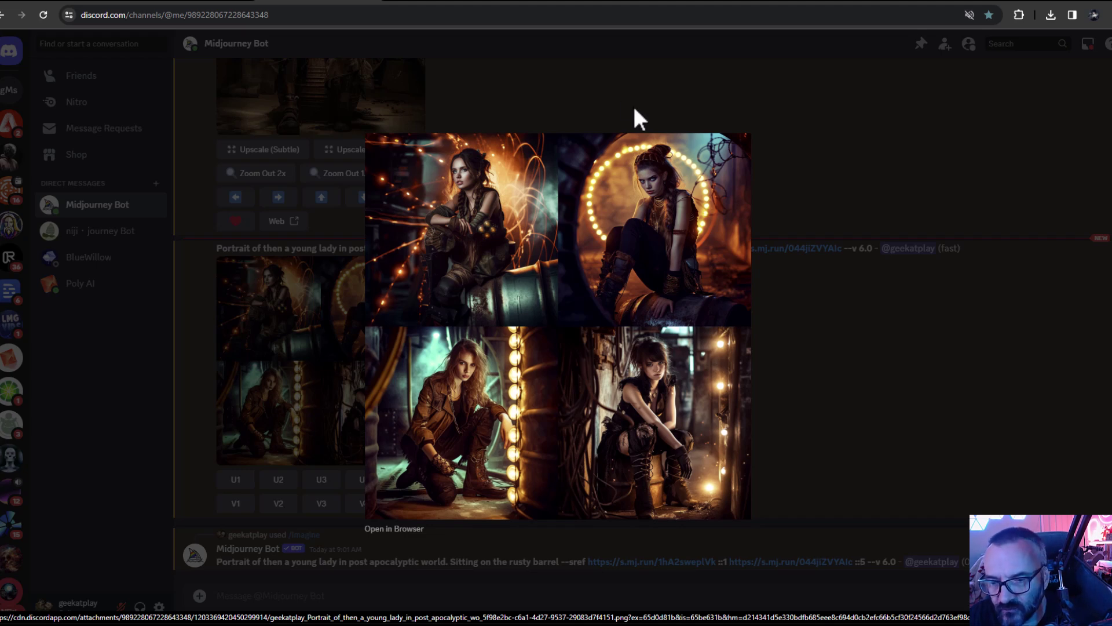
{"action": "left_click", "coordinate": [868, 352]}
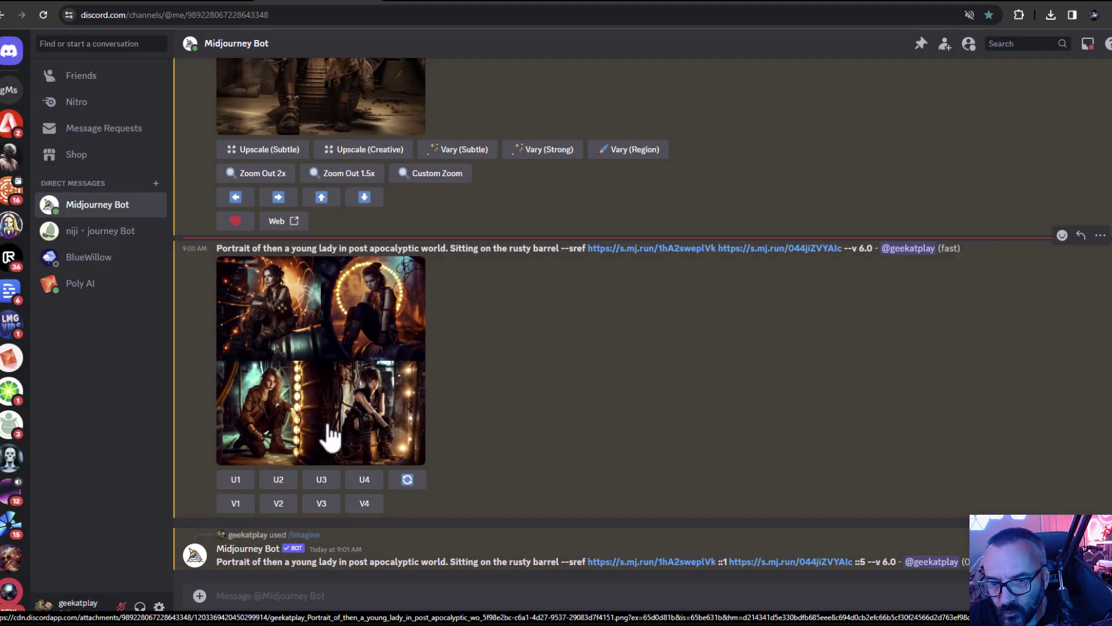
{"action": "left_click", "coordinate": [284, 480]}
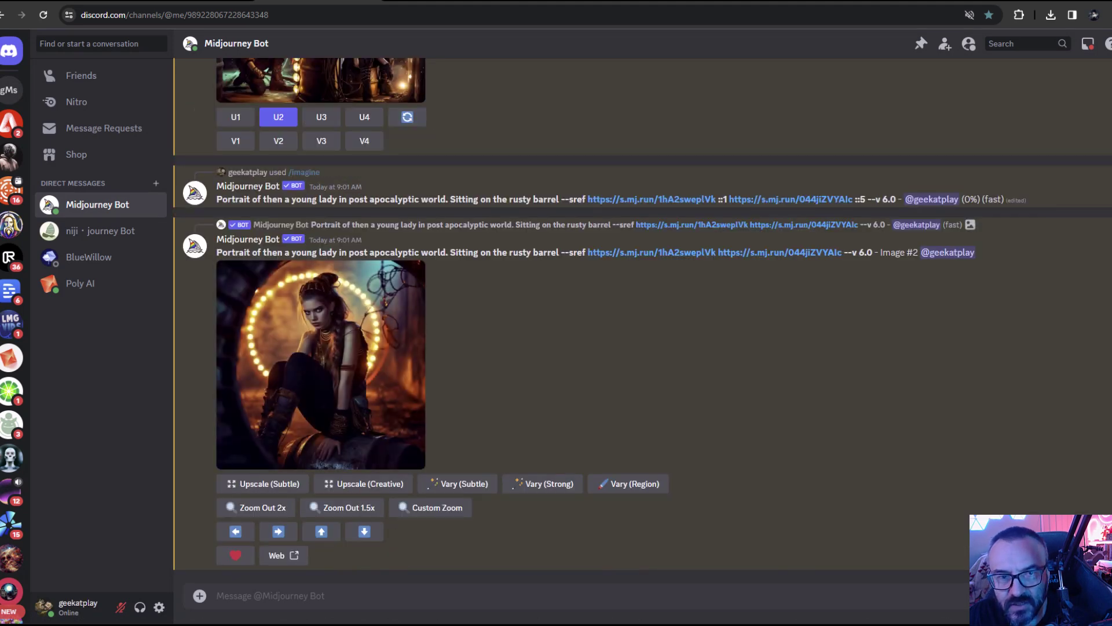
Inspect the finished ::1/::5 weighted grid of neon-lit portraits enlarged
{"action": "left_click", "coordinate": [361, 399]}
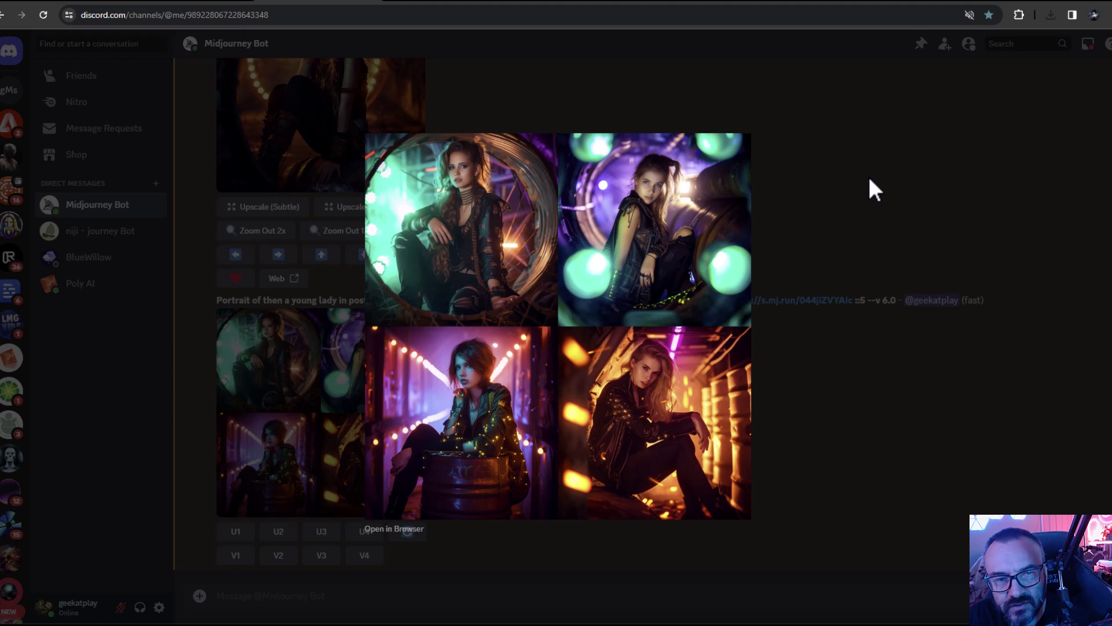
{"action": "left_click", "coordinate": [819, 397]}
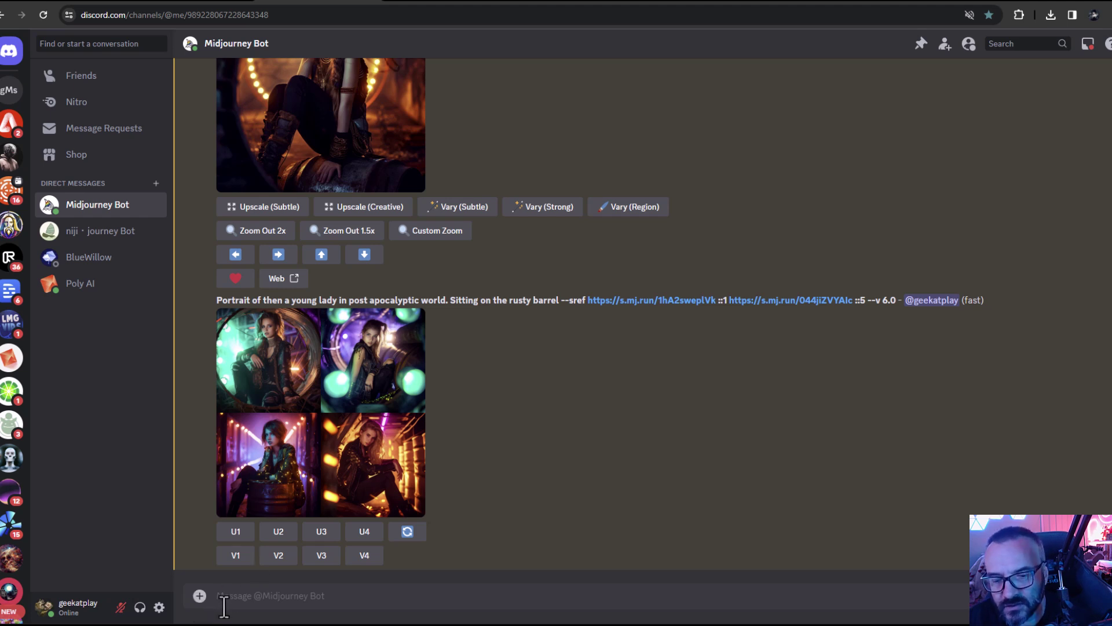
{"action": "left_click", "coordinate": [200, 597]}
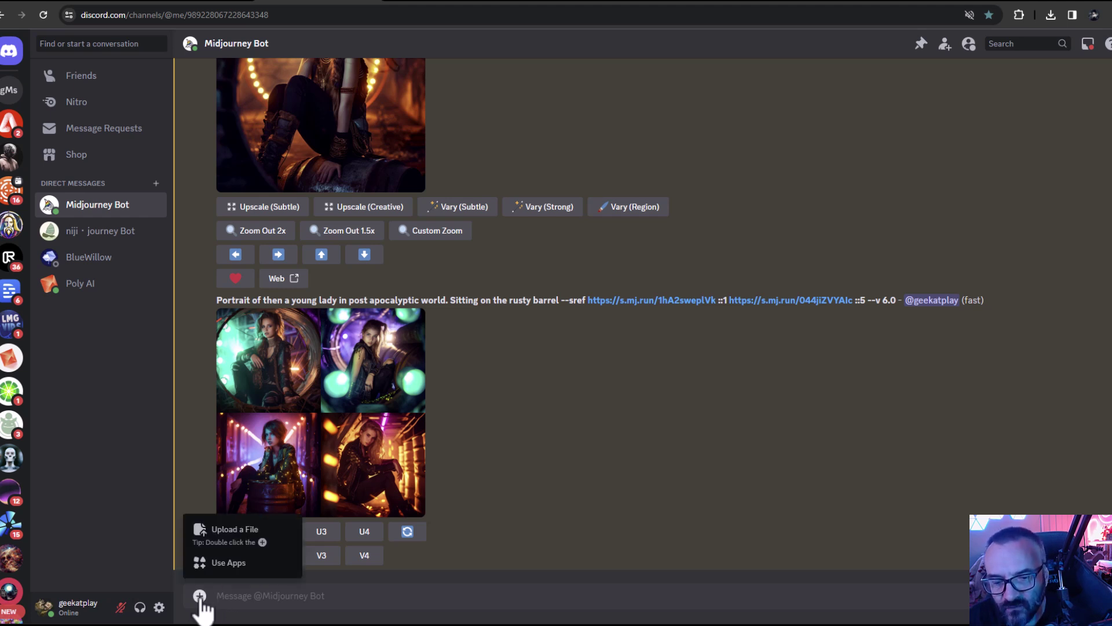
Post _69A0137.png to the bot chat, copy its image address, and begin a new /imagine prompt
{"action": "left_click", "coordinate": [226, 531]}
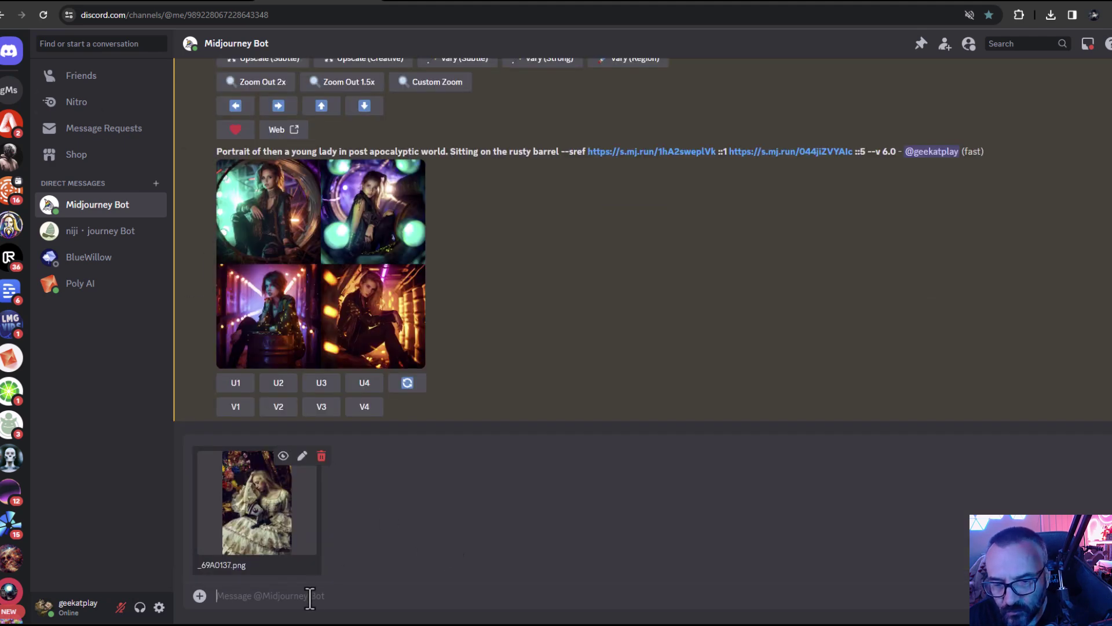
{"action": "key", "text": "Return"}
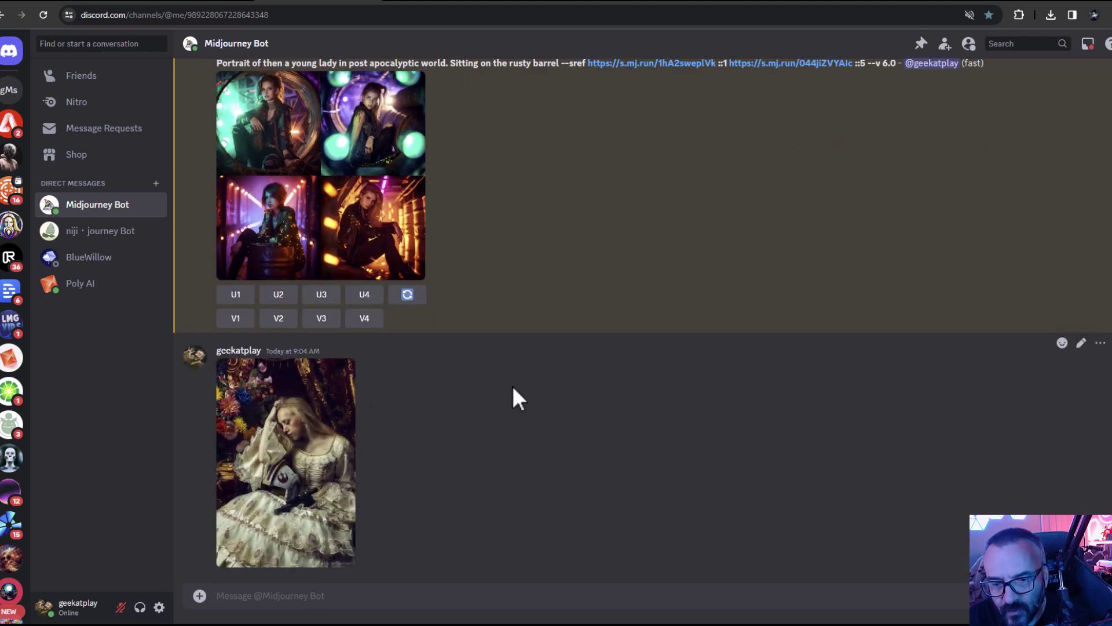
{"action": "left_click", "coordinate": [318, 463]}
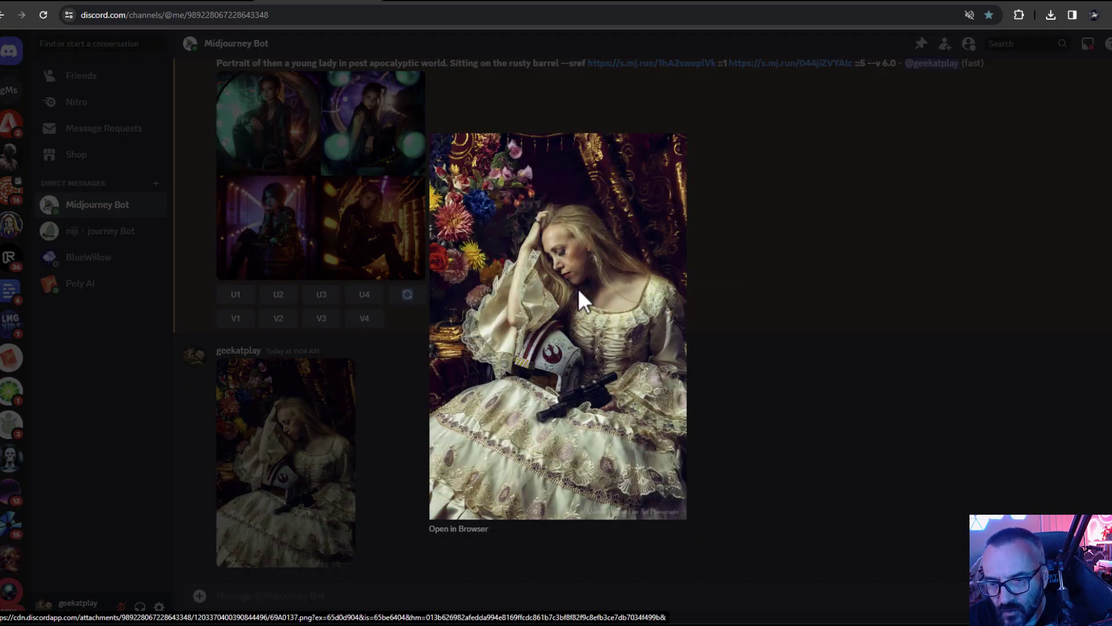
{"action": "right_click", "coordinate": [578, 289]}
{"action": "left_click", "coordinate": [673, 355]}
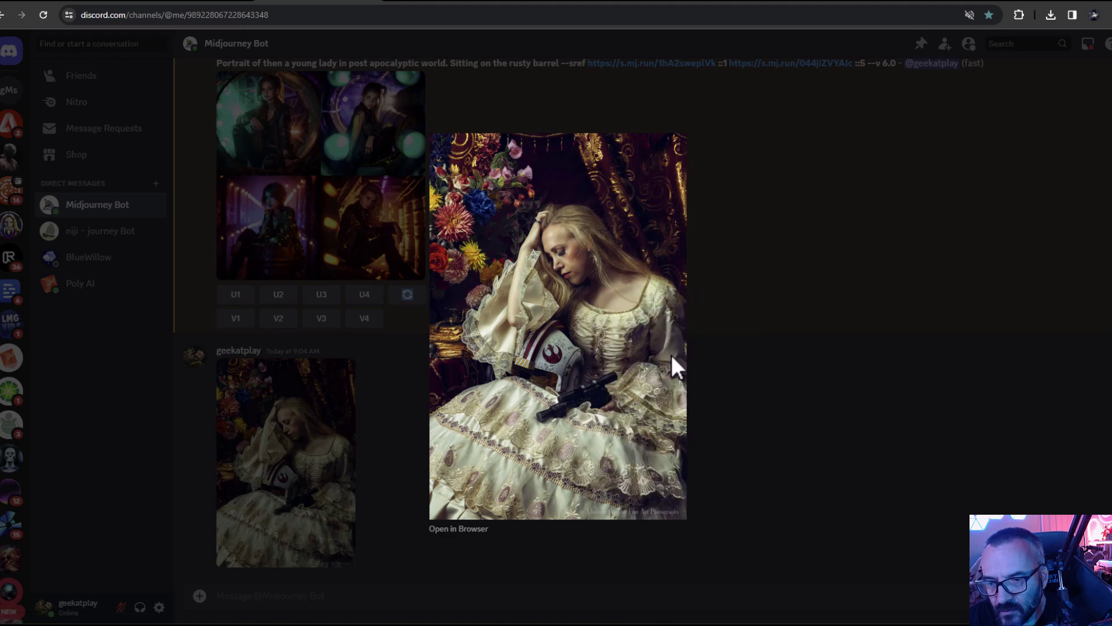
{"action": "left_click", "coordinate": [799, 313]}
{"action": "type", "text": "/im"}
{"action": "key", "text": "Tab"}
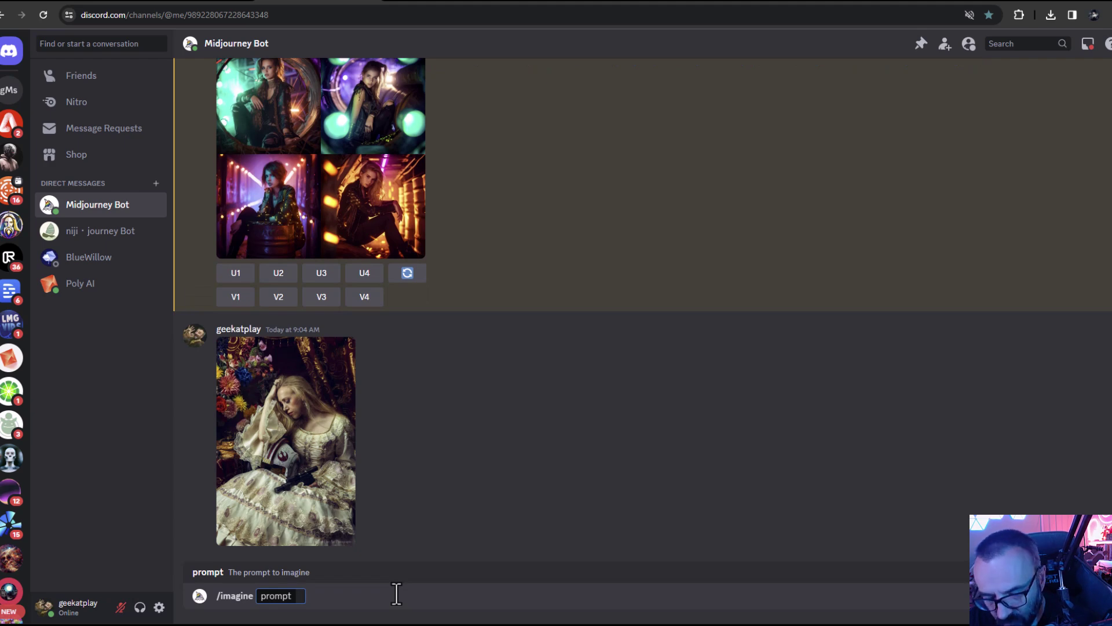
Paste the uploaded portrait's link and type 'Portrait Boroque style --sref'
{"action": "key", "text": "ctrl+v"}
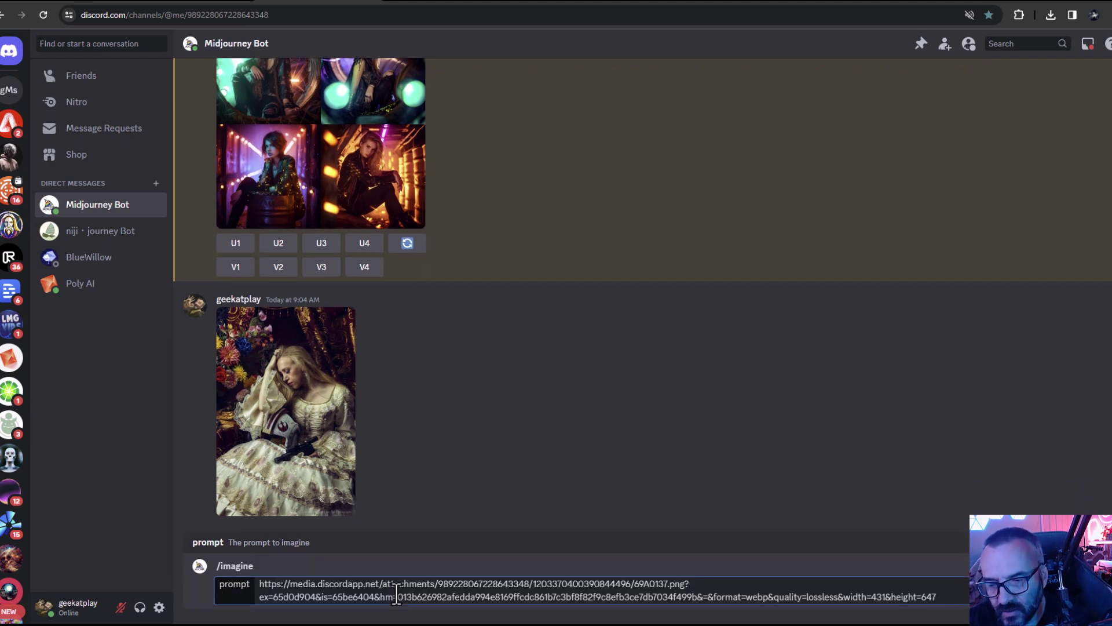
{"action": "scroll", "coordinate": [480, 274], "scroll_direction": "up", "scroll_amount": 5}
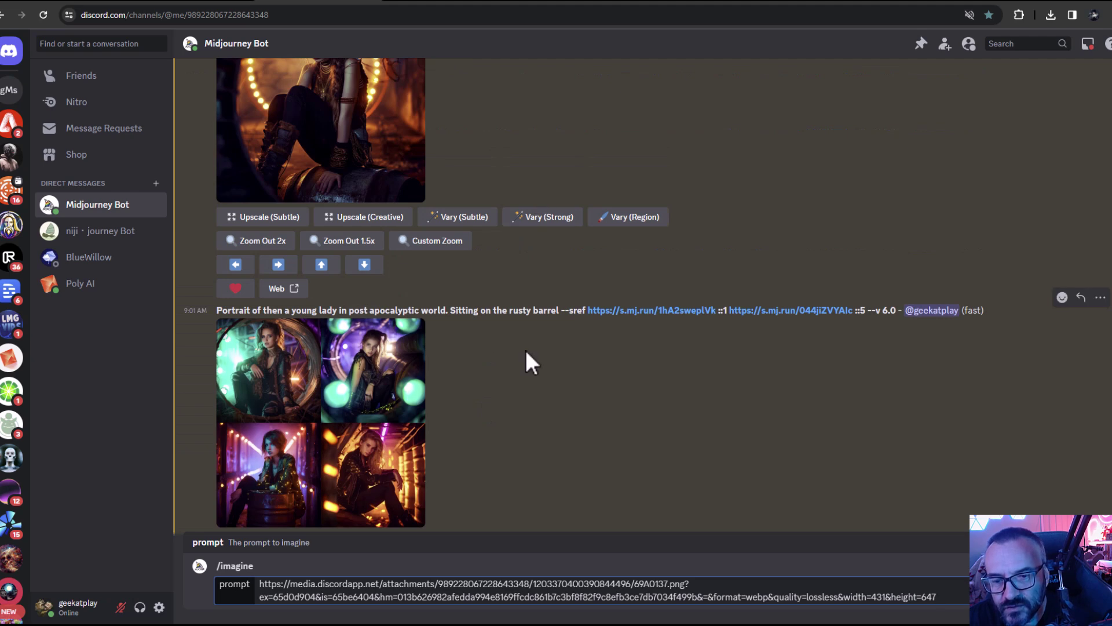
{"action": "scroll", "coordinate": [526, 350], "scroll_direction": "down", "scroll_amount": 5}
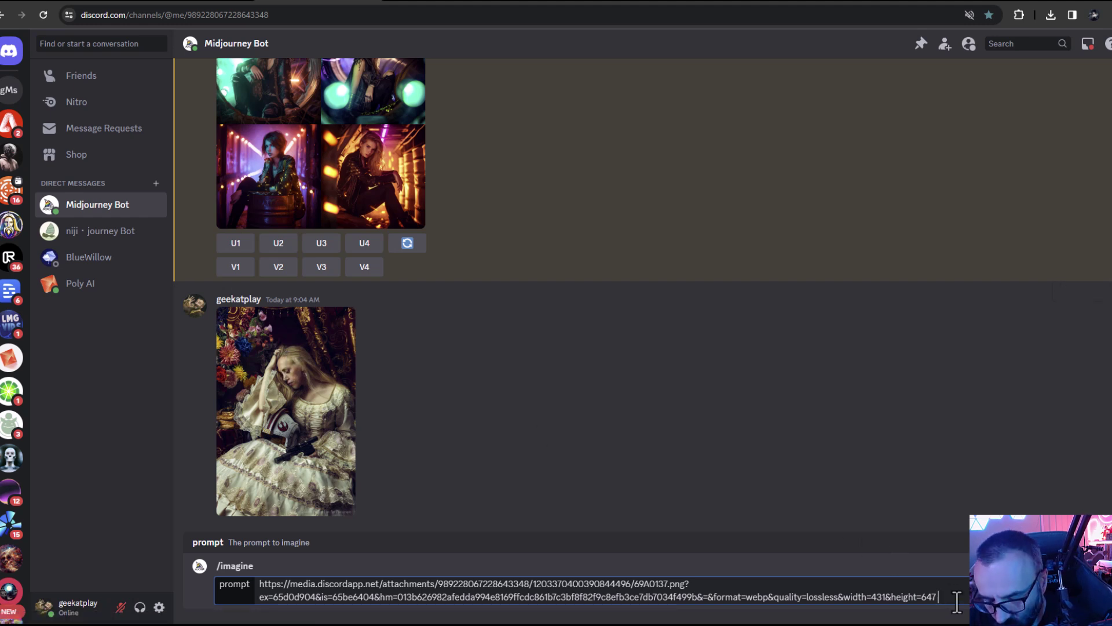
{"action": "type", "text": "P"}
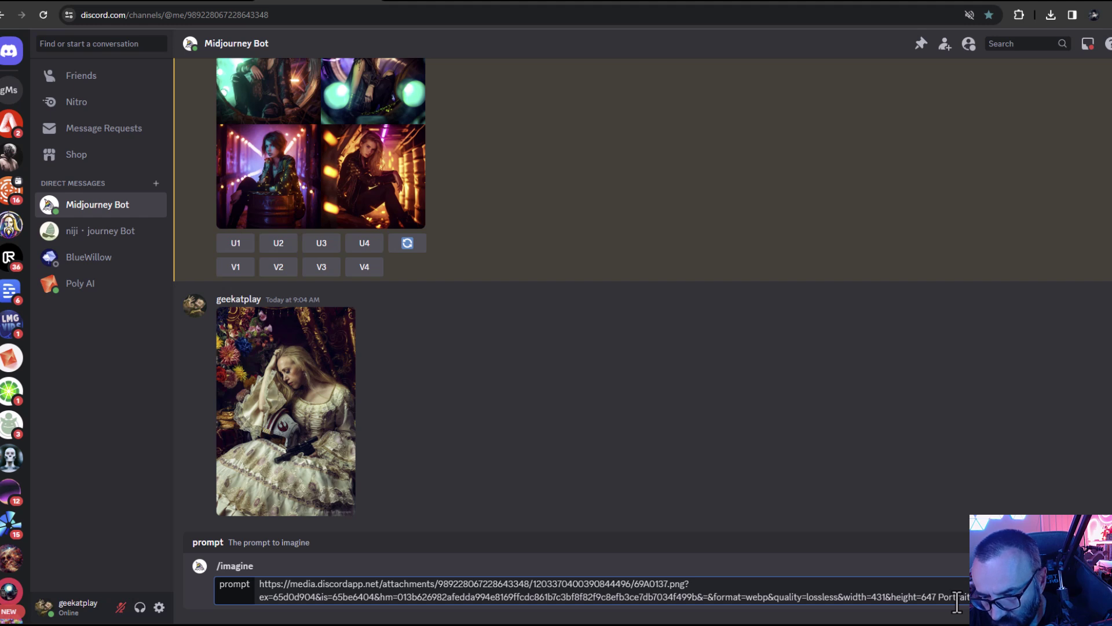
{"action": "type", "text": "ortrait Boro"}
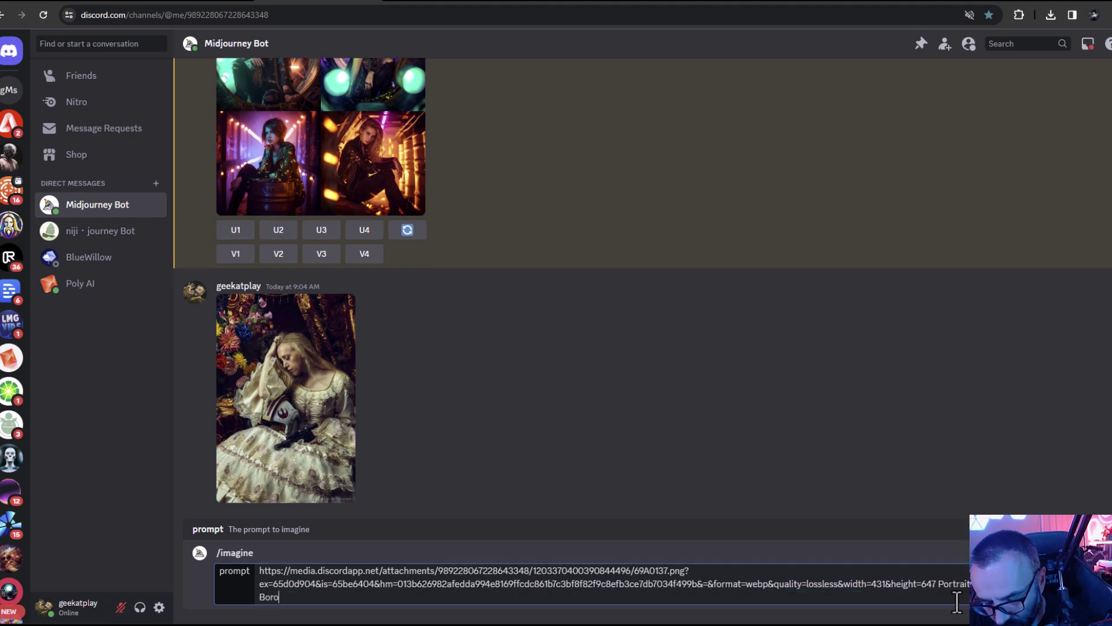
{"action": "type", "text": "que style"}
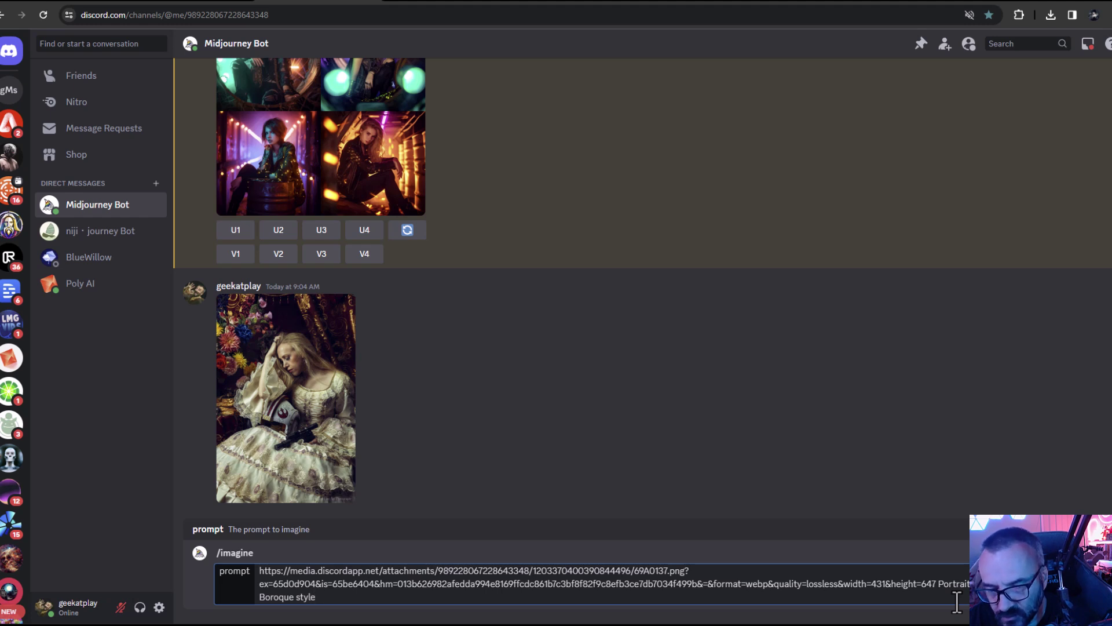
{"action": "type", "text": " --"}
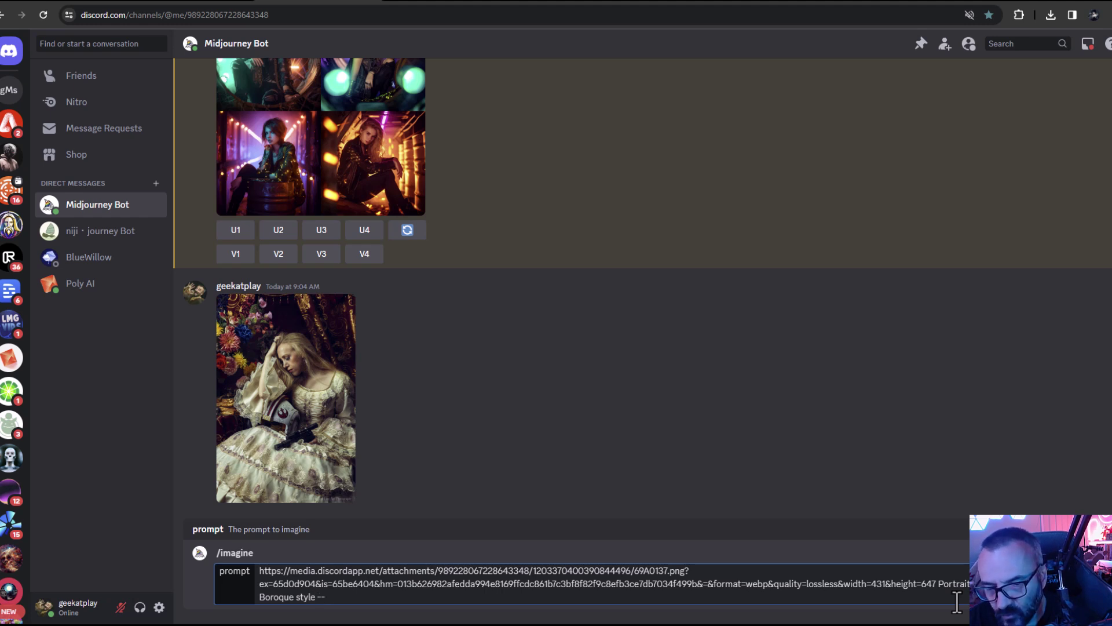
{"action": "type", "text": "sref"}
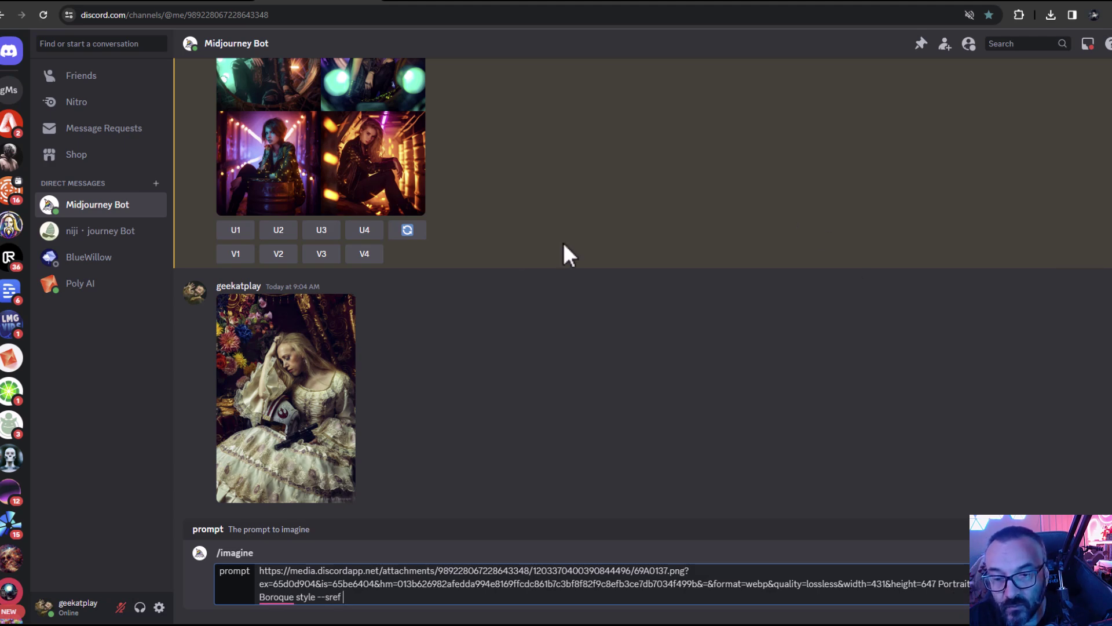
Add the earlier style-reference link after --sref, then --sw 900 and --ar 2:3
{"action": "scroll", "coordinate": [526, 244], "scroll_direction": "up", "scroll_amount": 5}
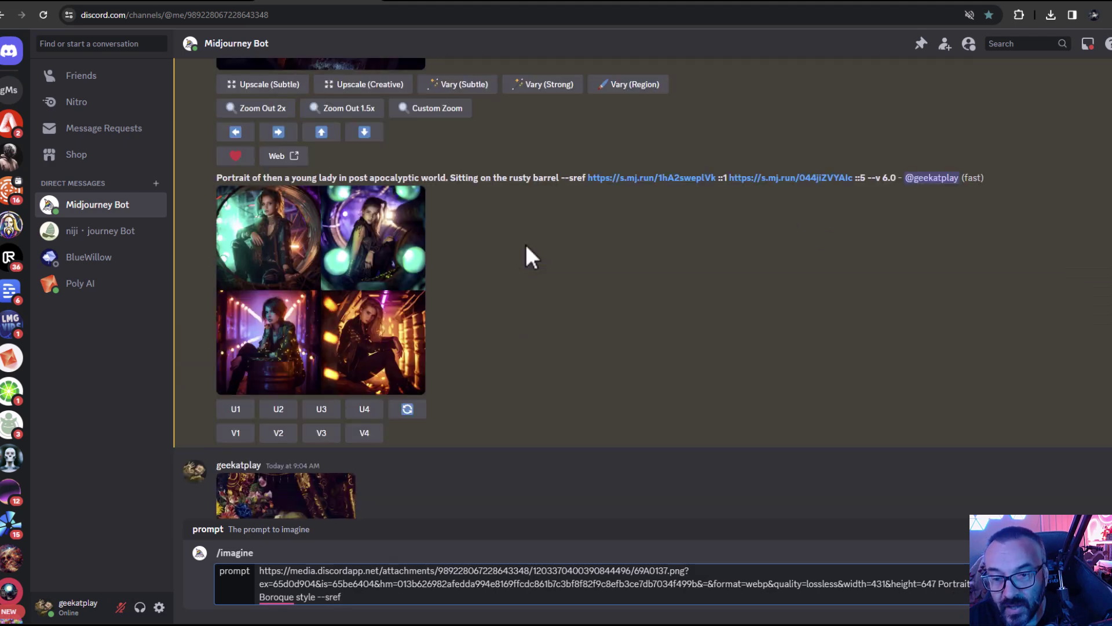
{"action": "scroll", "coordinate": [497, 284], "scroll_direction": "up", "scroll_amount": 5}
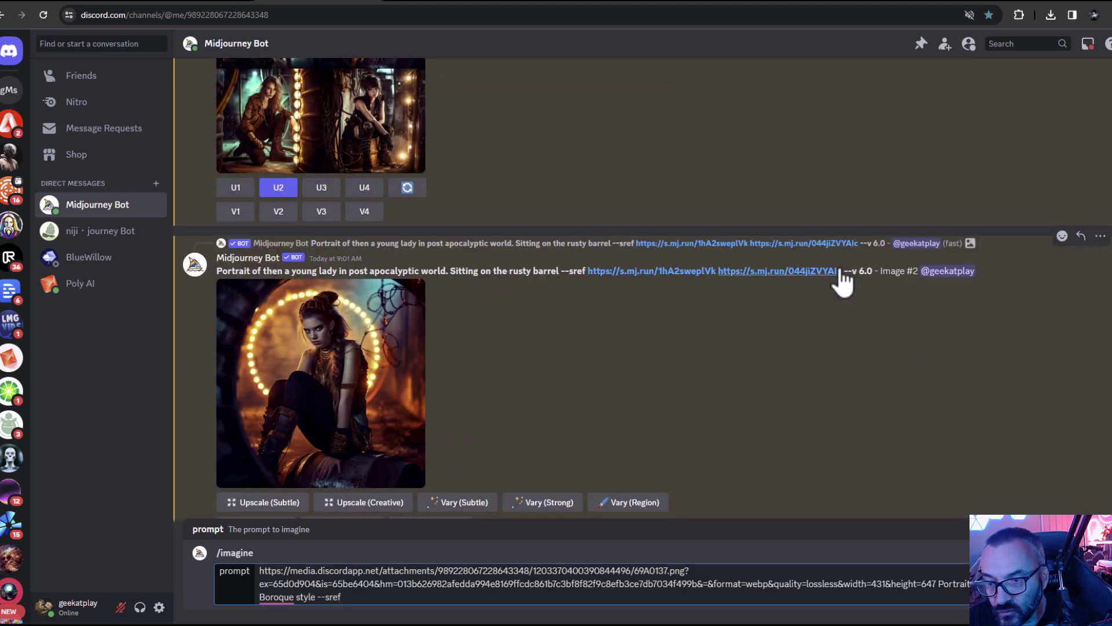
{"action": "left_click_drag", "start_coordinate": [843, 271], "coordinate": [717, 271]}
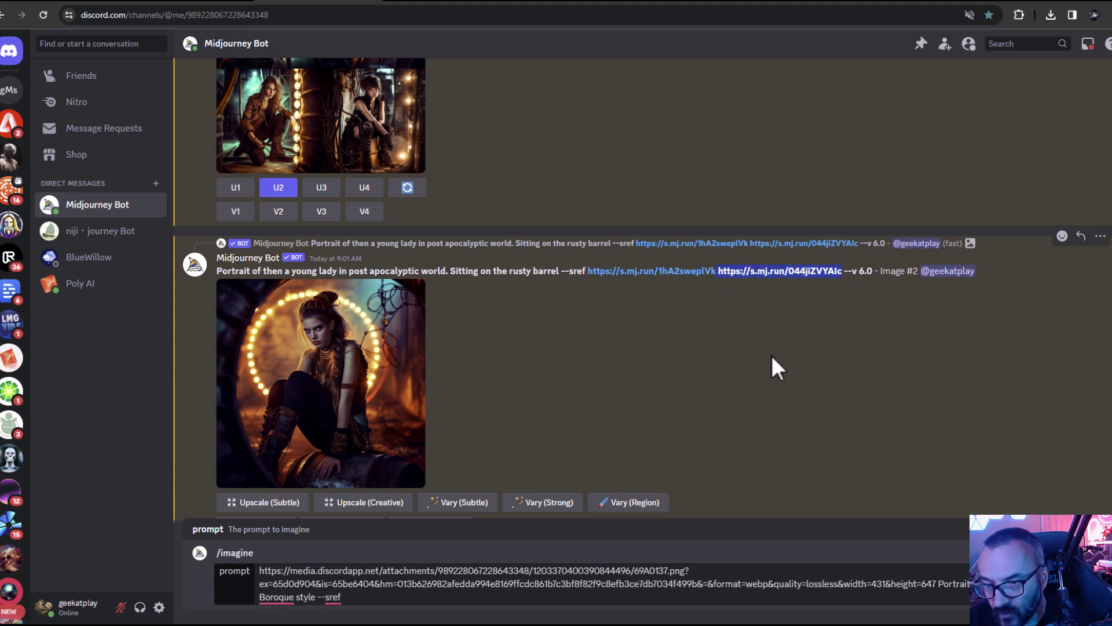
{"action": "left_click", "coordinate": [402, 598]}
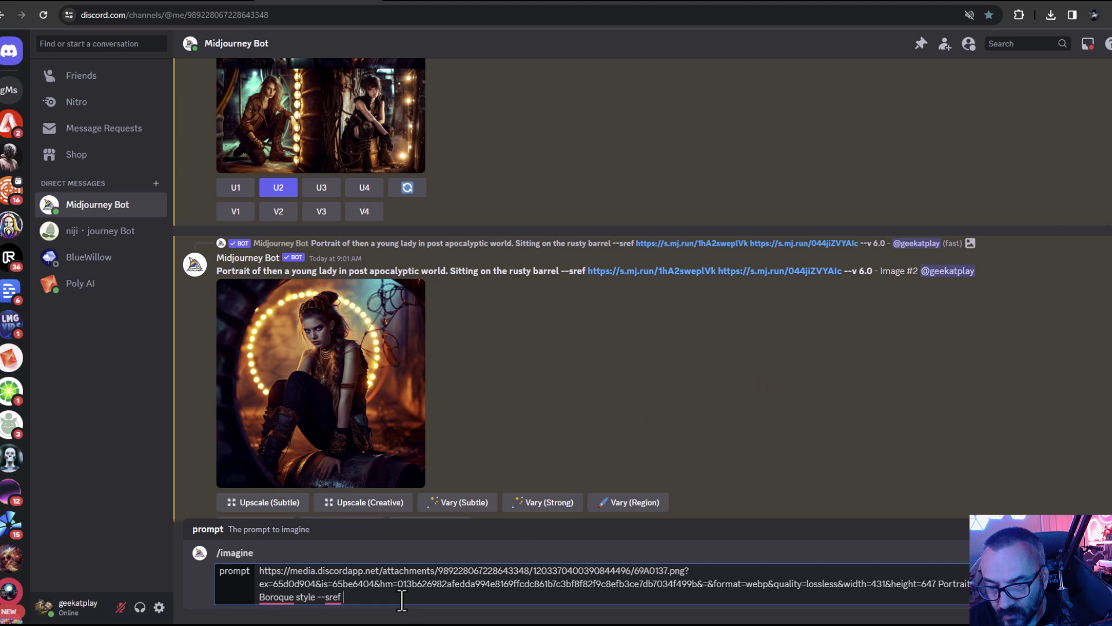
{"action": "key", "text": "ctrl+v"}
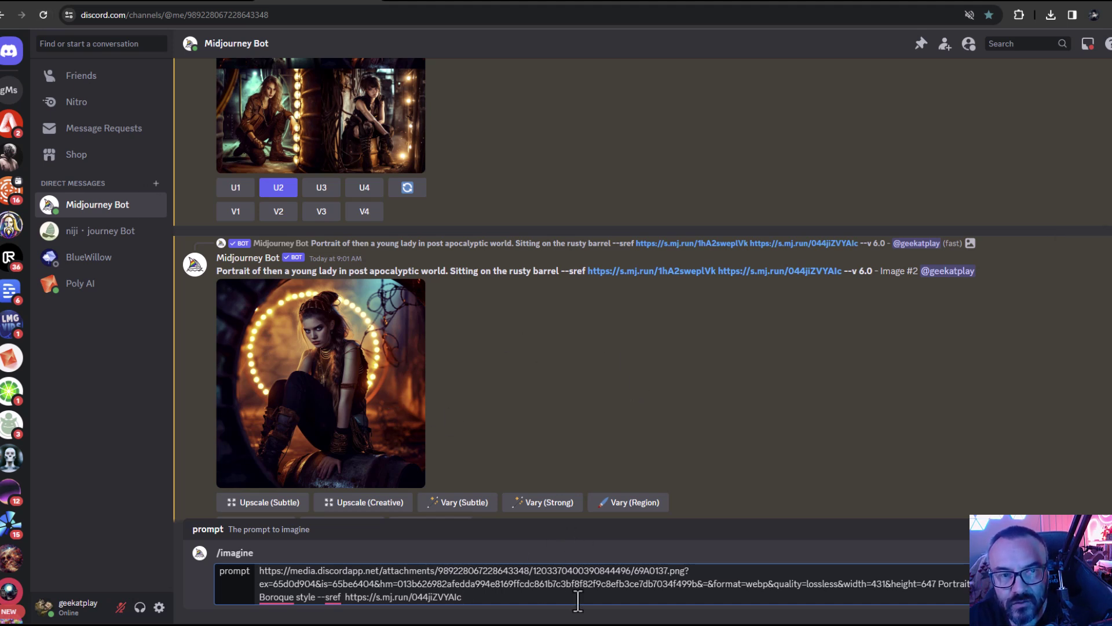
{"action": "type", "text": "--s"}
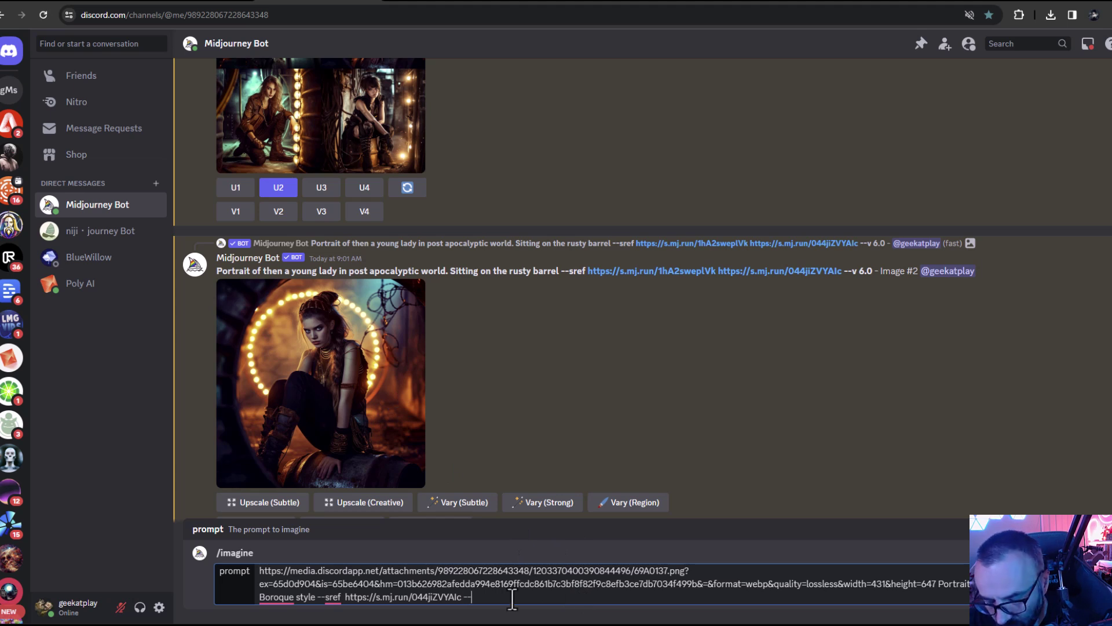
{"action": "type", "text": "w"}
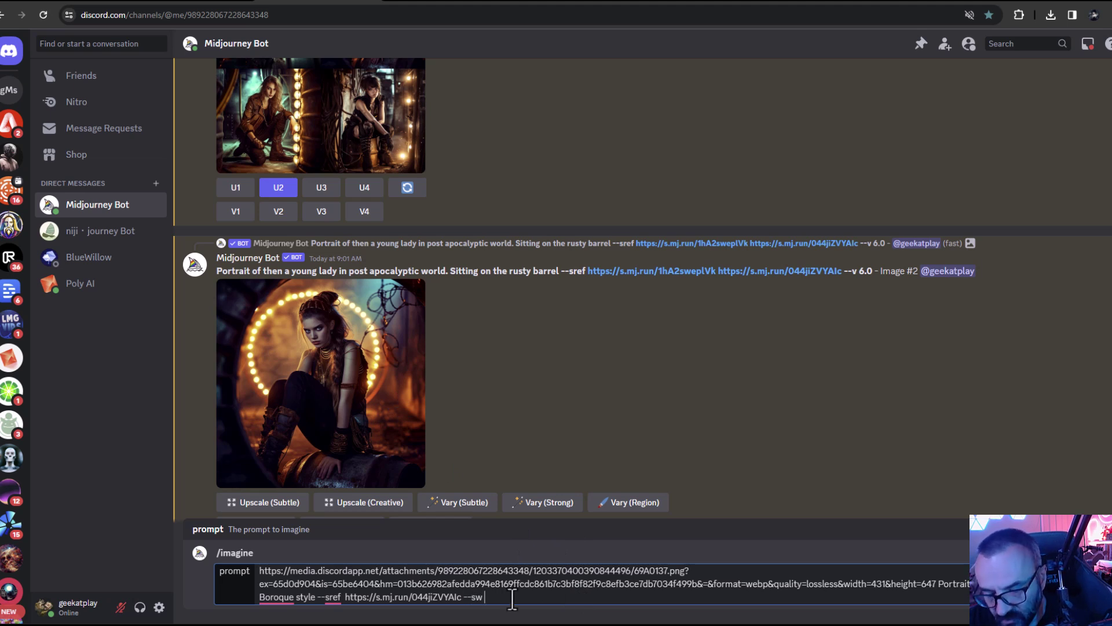
{"action": "type", "text": " 100"}
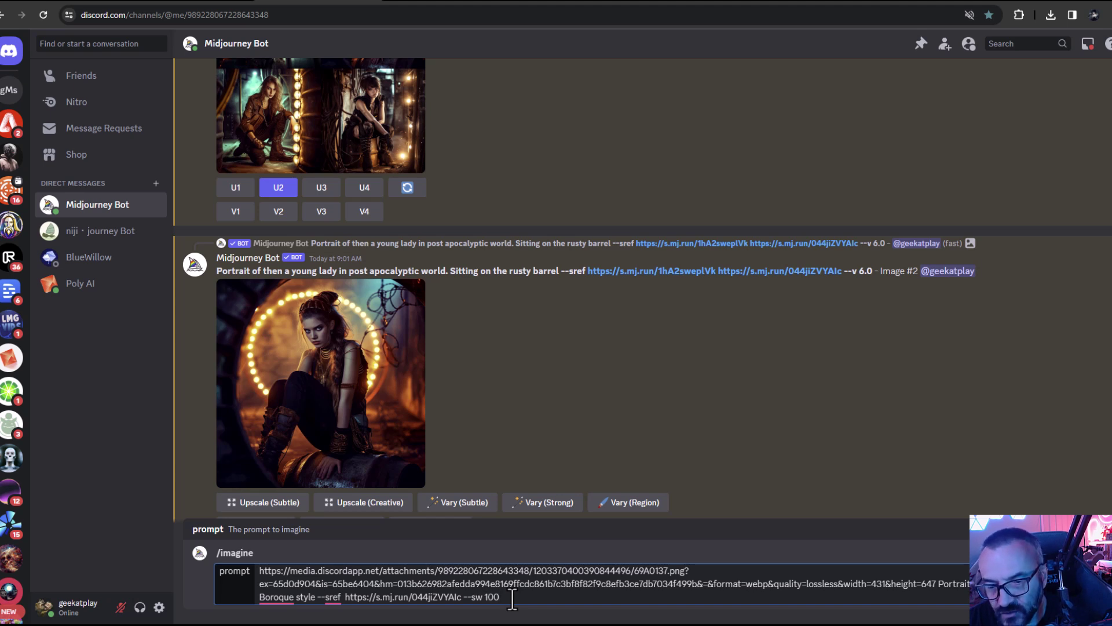
{"action": "key", "text": "BackSpace"}
{"action": "key", "text": "BackSpace"}
{"action": "key", "text": "BackSpace"}
{"action": "type", "text": "900"}
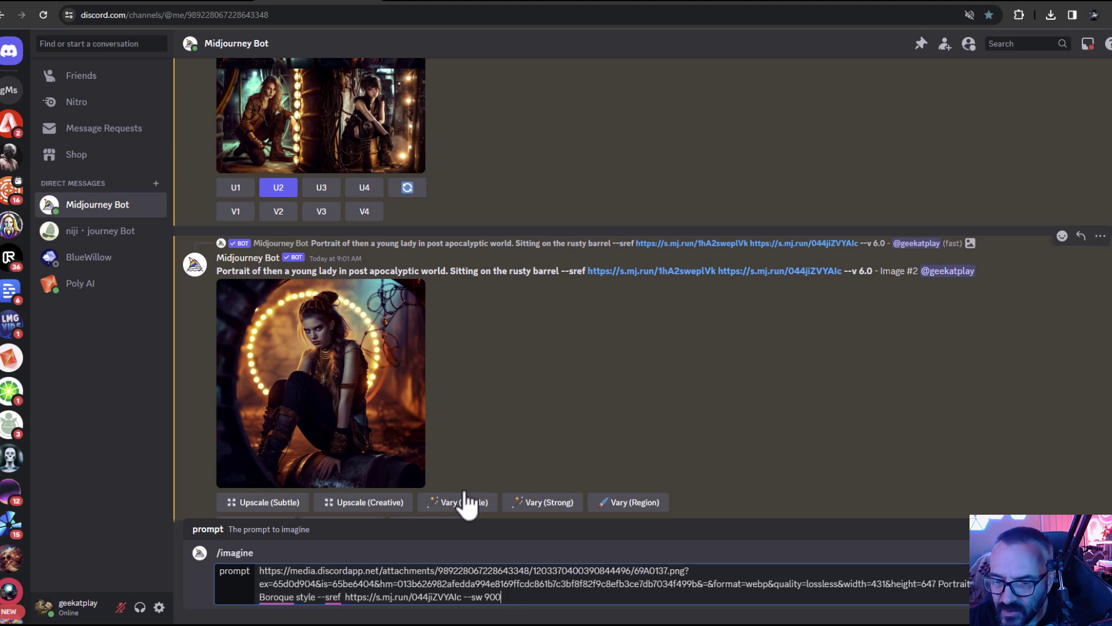
{"action": "type", "text": "--a"}
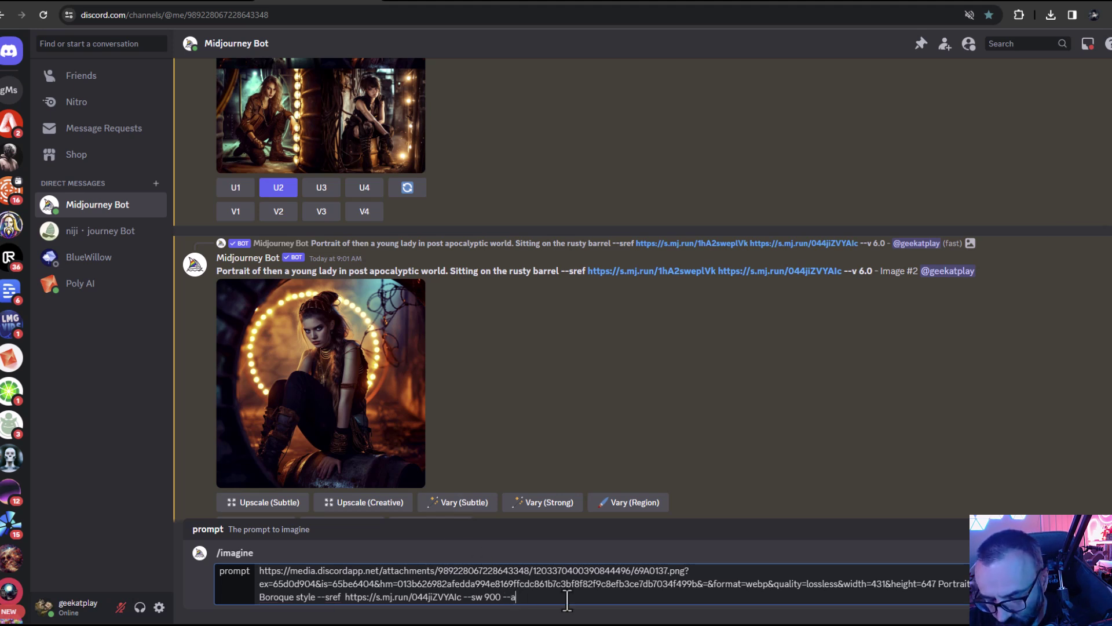
{"action": "type", "text": "r "}
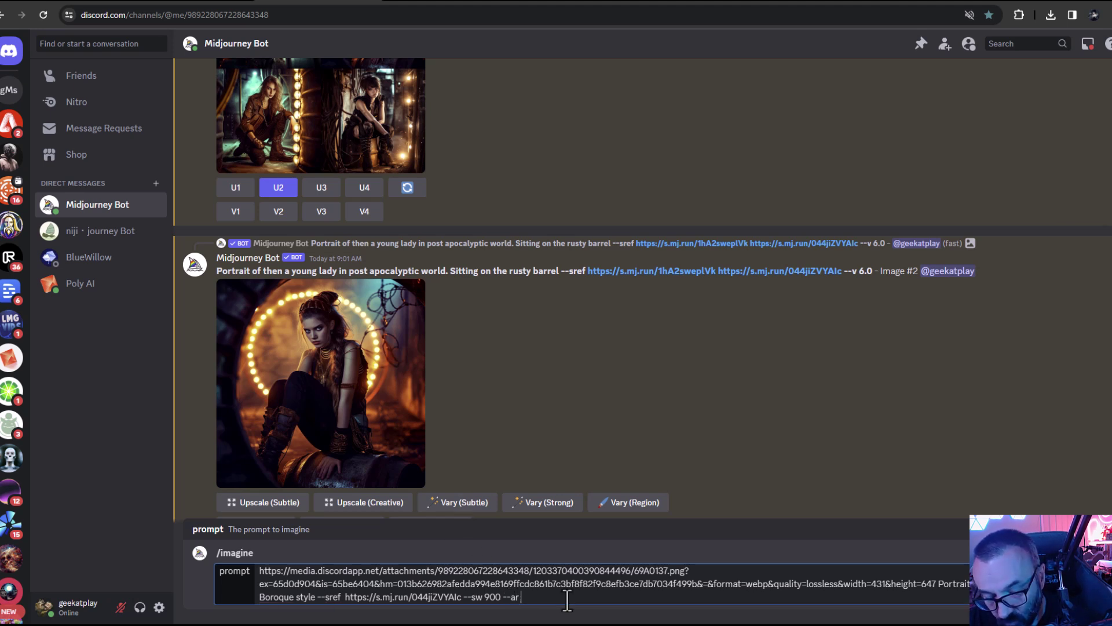
{"action": "type", "text": "2:3"}
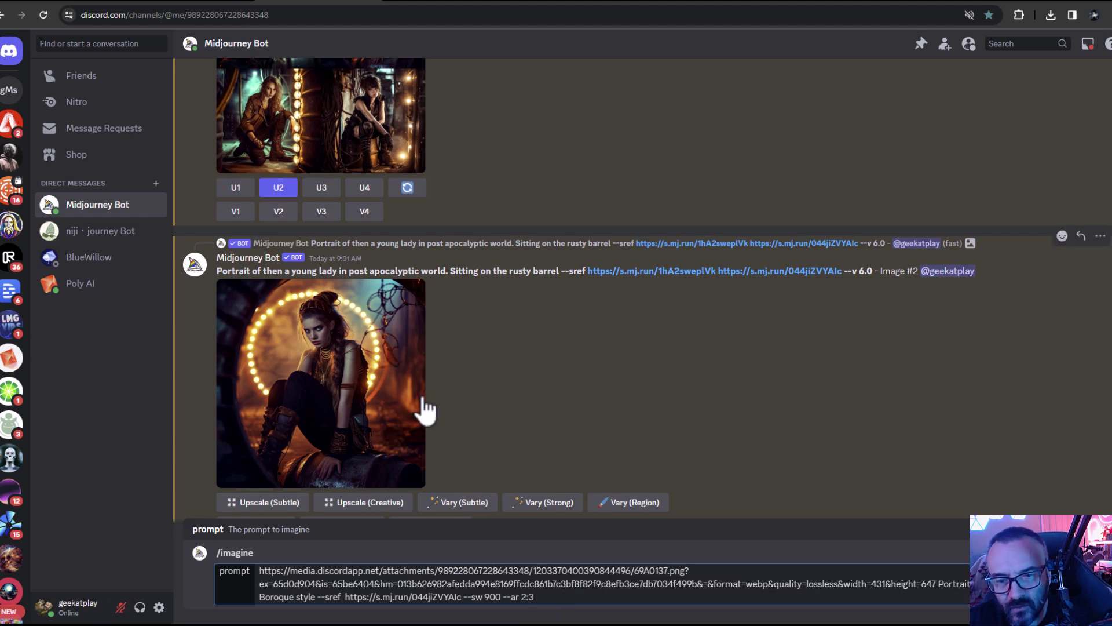
{"action": "scroll", "coordinate": [422, 405], "scroll_direction": "down", "scroll_amount": 10}
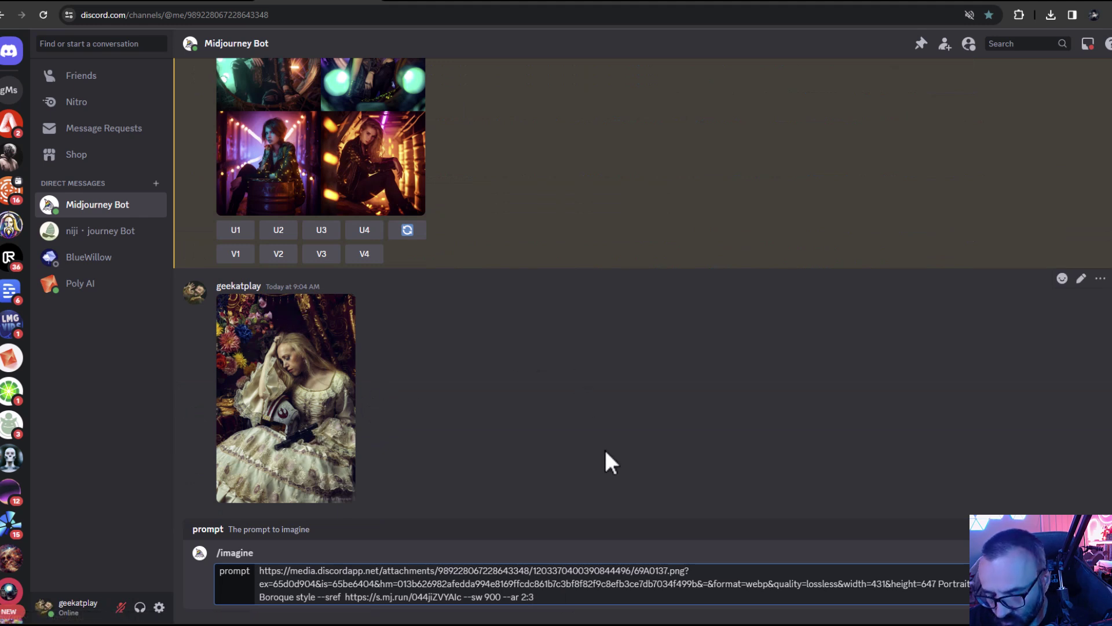
Submit the Boroque portrait prompt, then resubmit it with --iw 2 added
{"action": "key", "text": "Return"}
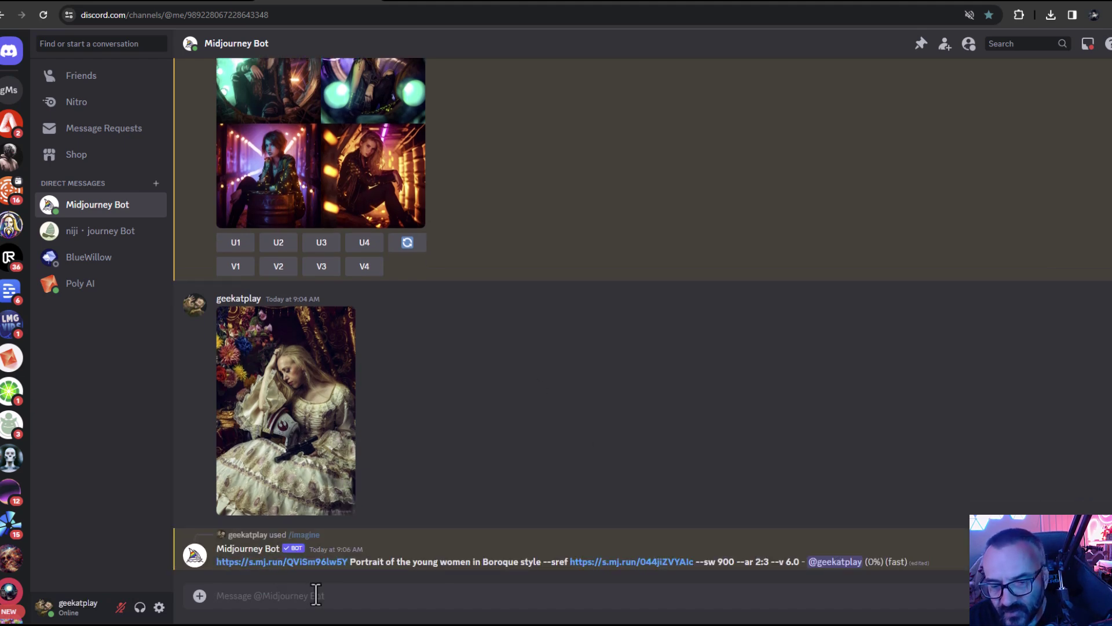
{"action": "type", "text": "/im"}
{"action": "key", "text": "Tab"}
{"action": "type", "text": "https://s.mj.run/QViSm96lw5Y Portrait of the young women in Boroque style --sref https://s.mj.run/044jiZVYAIc --sw 900 --ar 2:3"}
{"action": "type", "text": "--iw"}
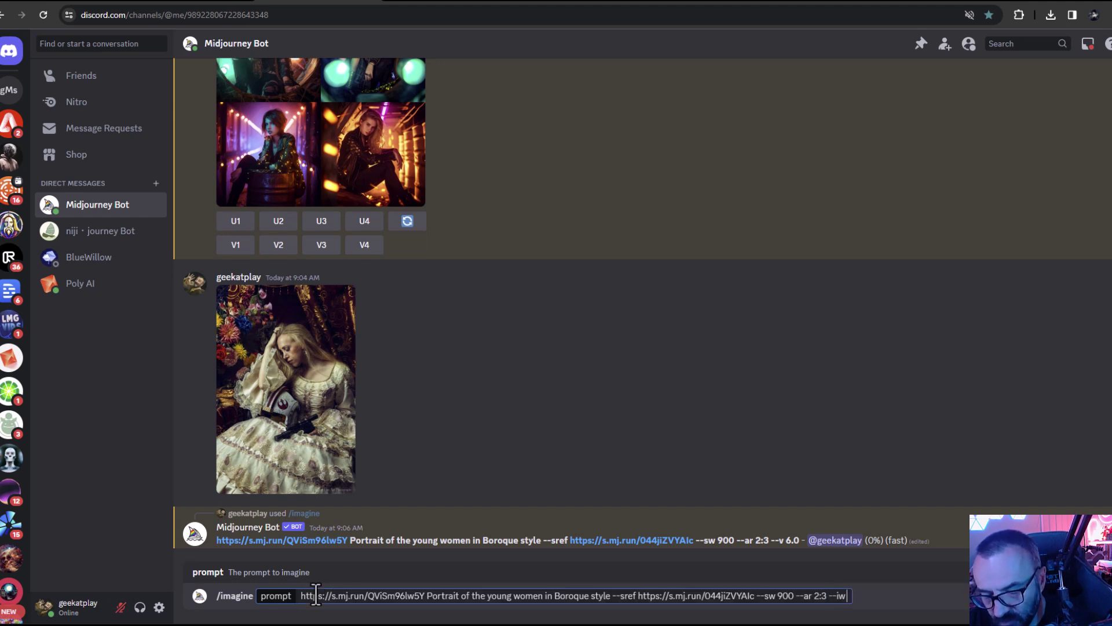
{"action": "type", "text": " 2"}
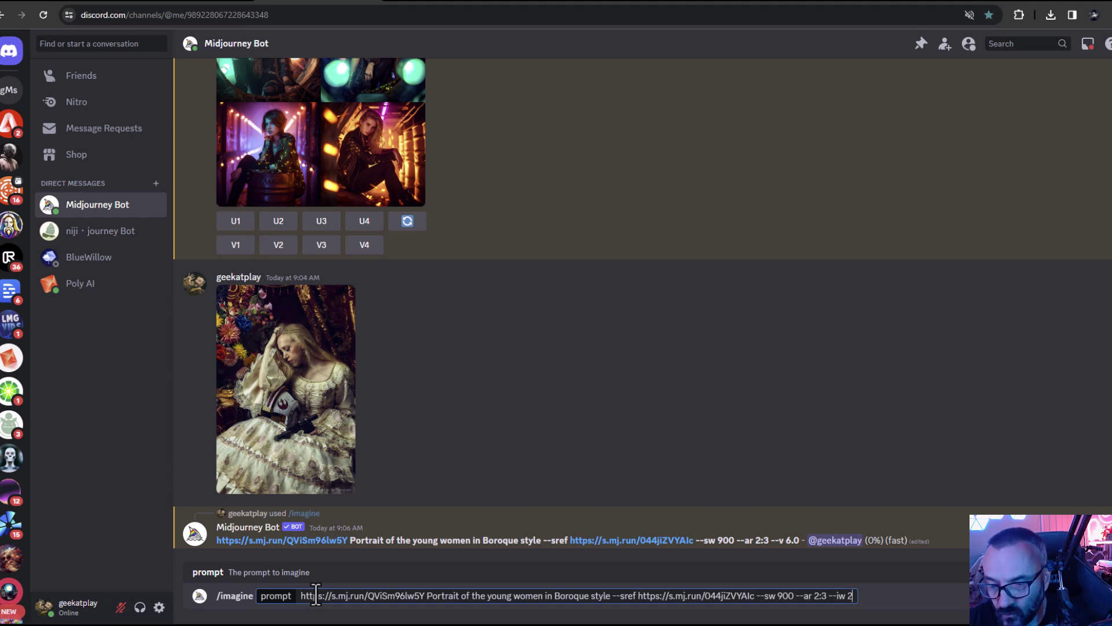
{"action": "key", "text": "Return"}
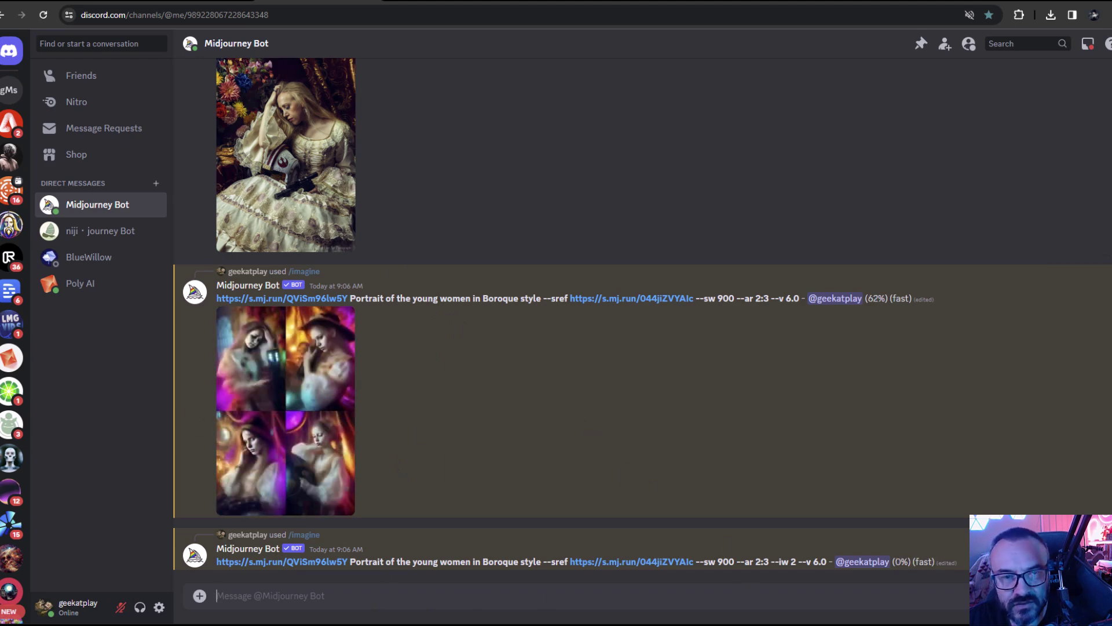
Upscale images 3 and 1 from the first Boroque portrait grid
{"action": "scroll", "coordinate": [440, 302], "scroll_direction": "up", "scroll_amount": 3}
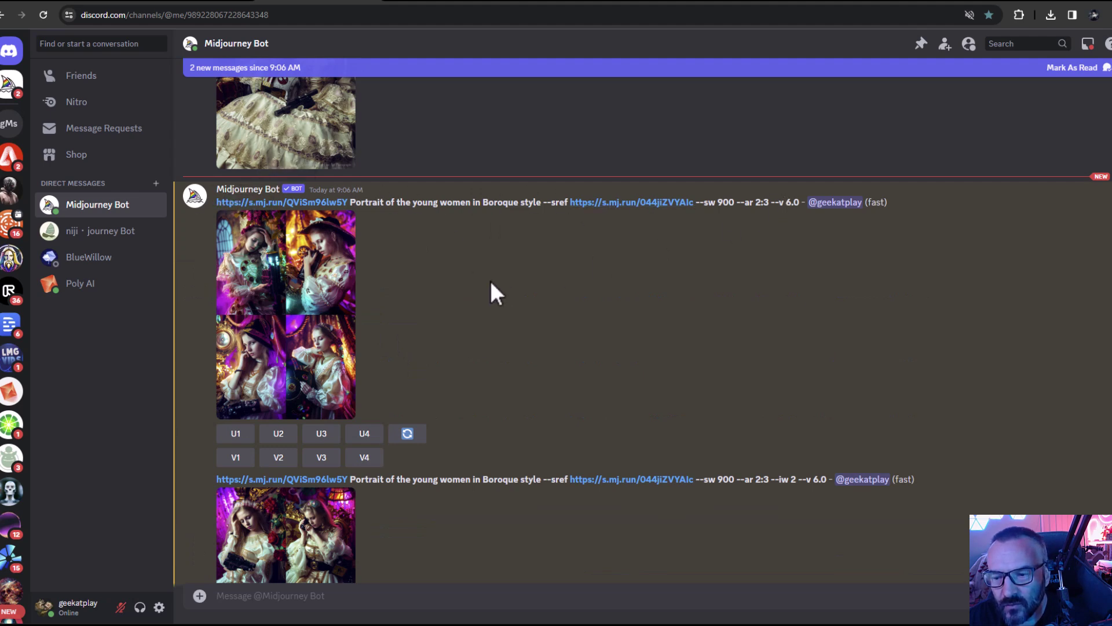
{"action": "left_click", "coordinate": [284, 301]}
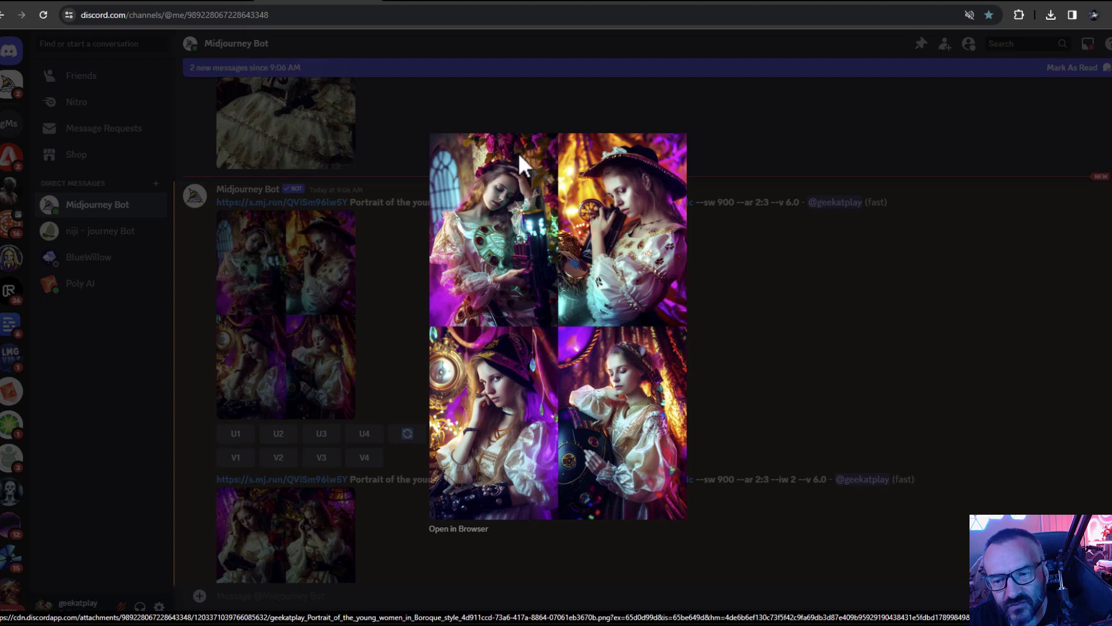
{"action": "left_click", "coordinate": [775, 341]}
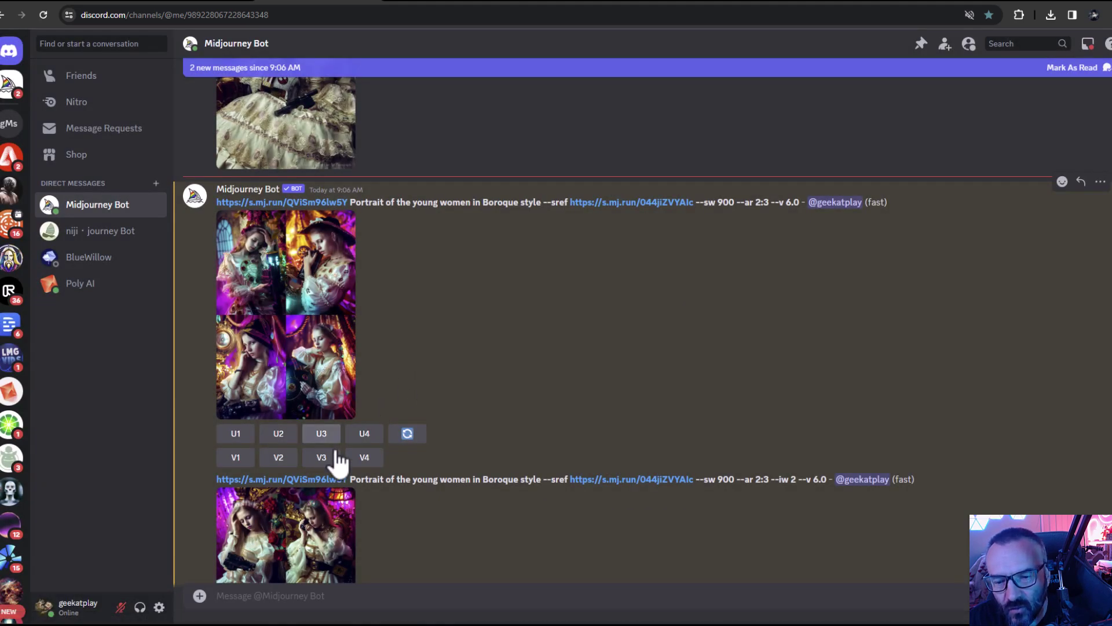
{"action": "left_click", "coordinate": [316, 435]}
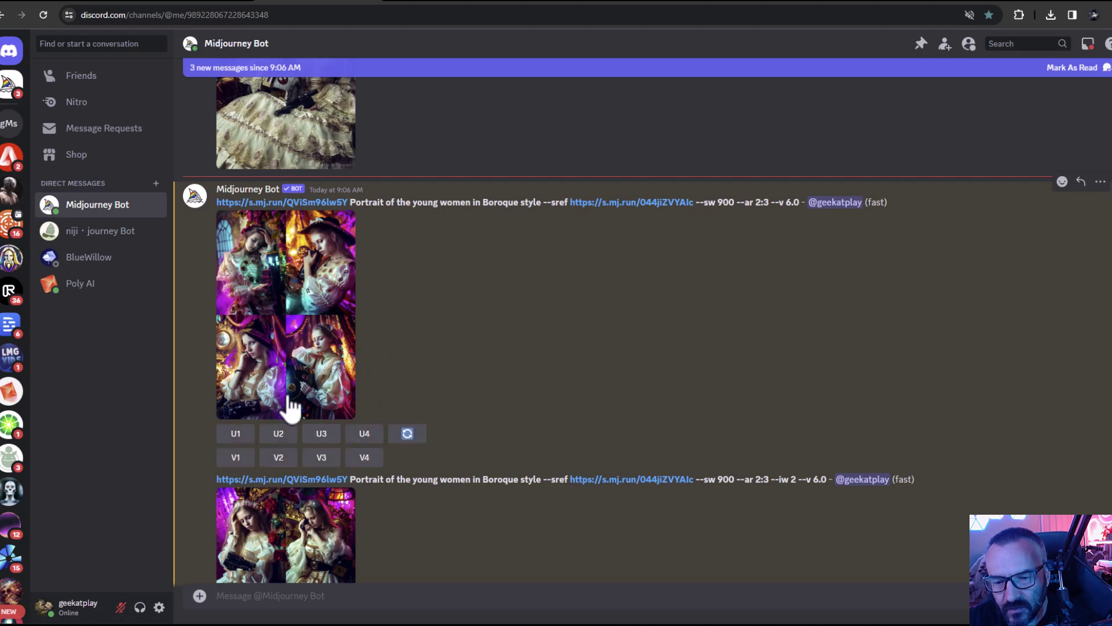
{"action": "left_click", "coordinate": [230, 436]}
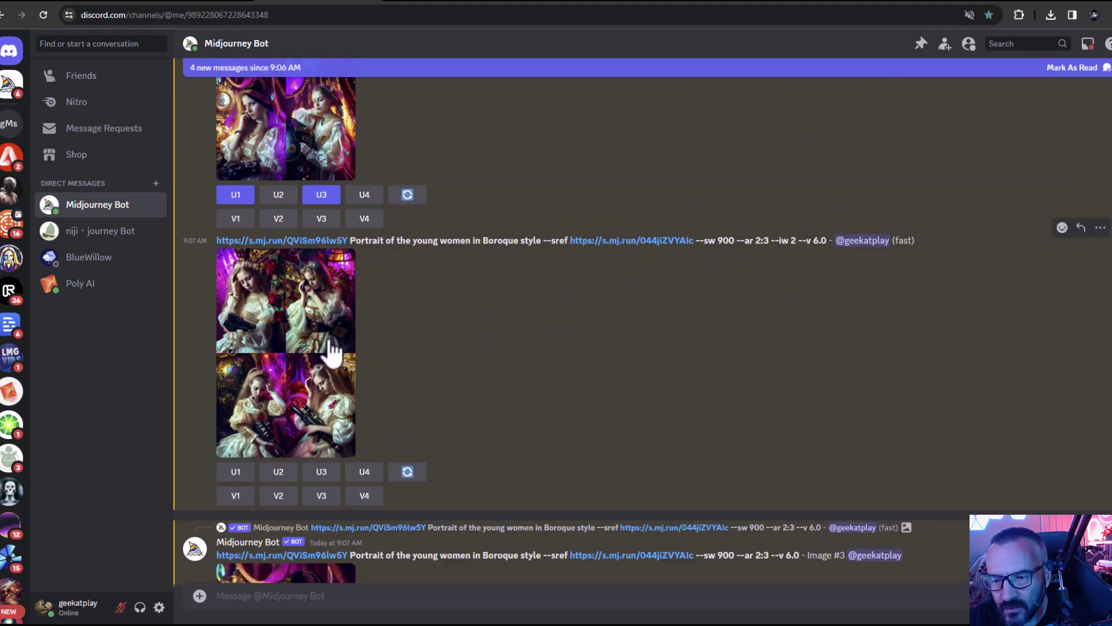
Upscale image 4 from the second, --iw 2 grid
{"action": "left_click", "coordinate": [347, 342]}
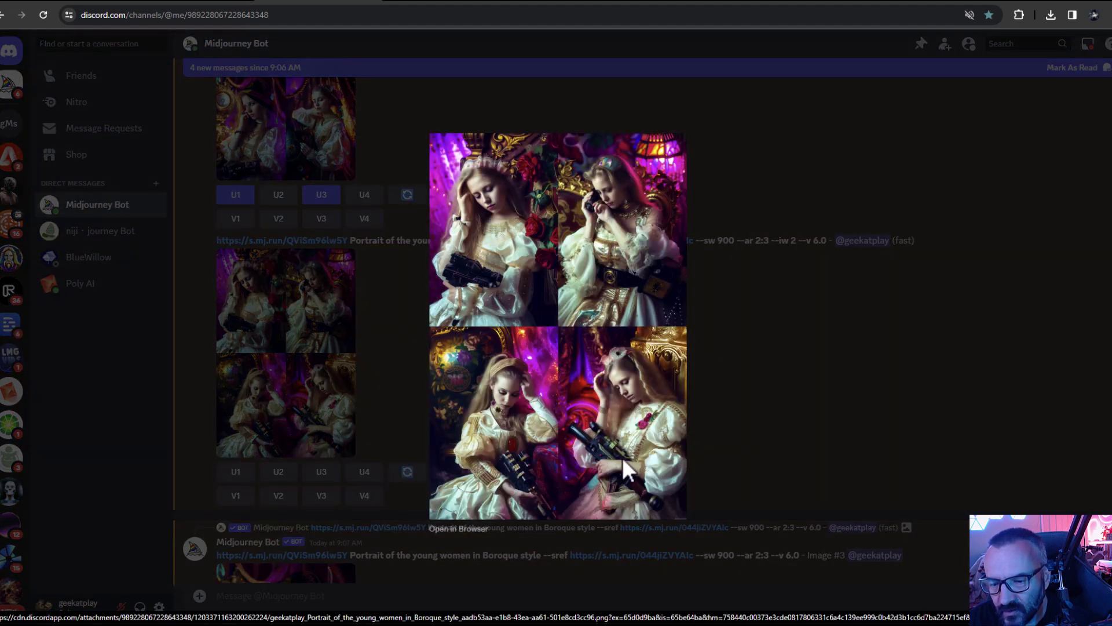
{"action": "left_click", "coordinate": [801, 360]}
{"action": "left_click", "coordinate": [364, 471]}
Compare the uploaded reference portrait with the enlarged second grid
{"action": "scroll", "coordinate": [452, 377], "scroll_direction": "up", "scroll_amount": 10}
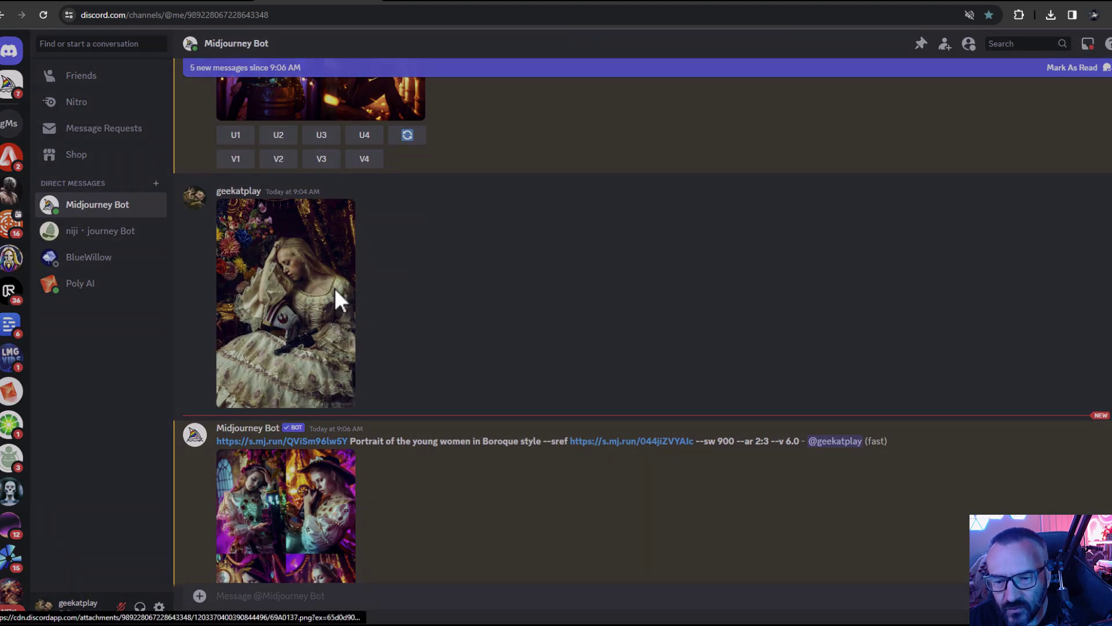
{"action": "left_click", "coordinate": [295, 295]}
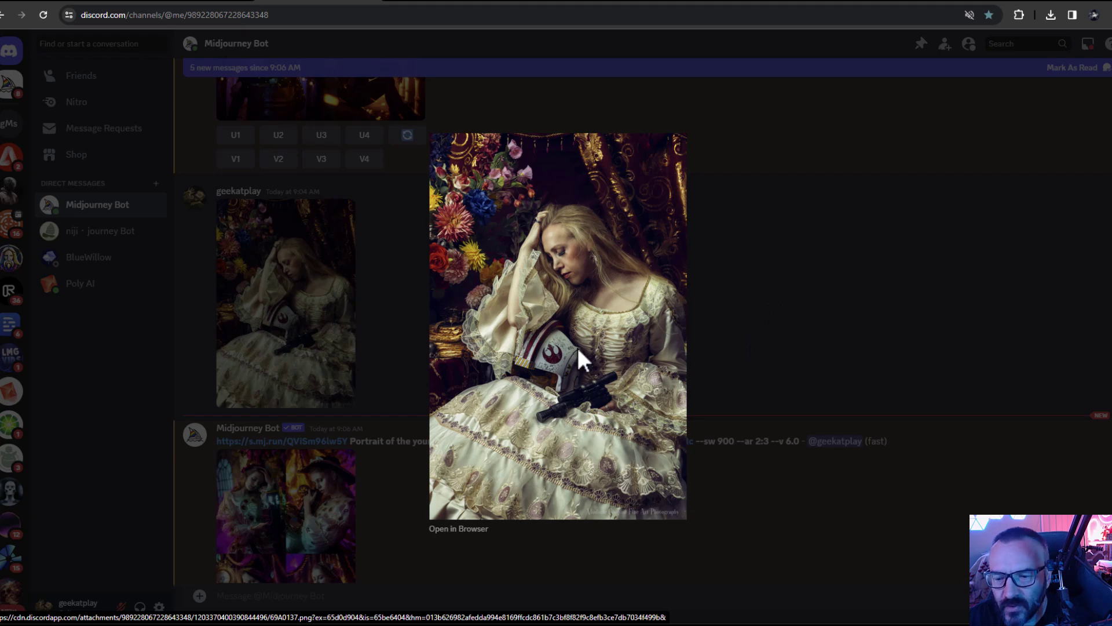
{"action": "scroll", "coordinate": [399, 341], "scroll_direction": "down", "scroll_amount": 10}
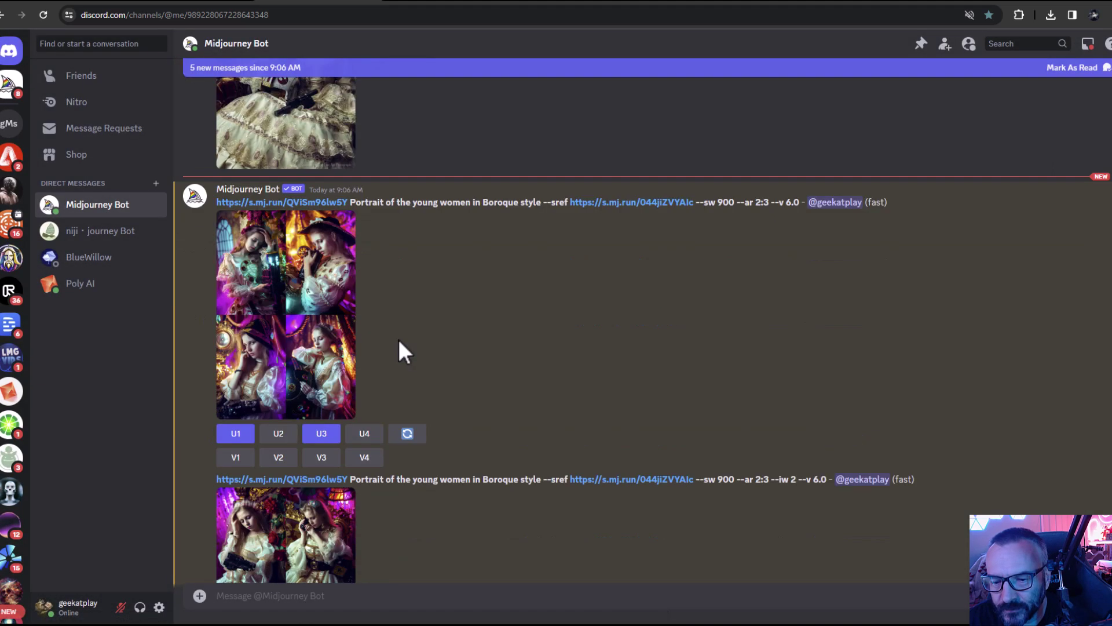
{"action": "left_click", "coordinate": [283, 249]}
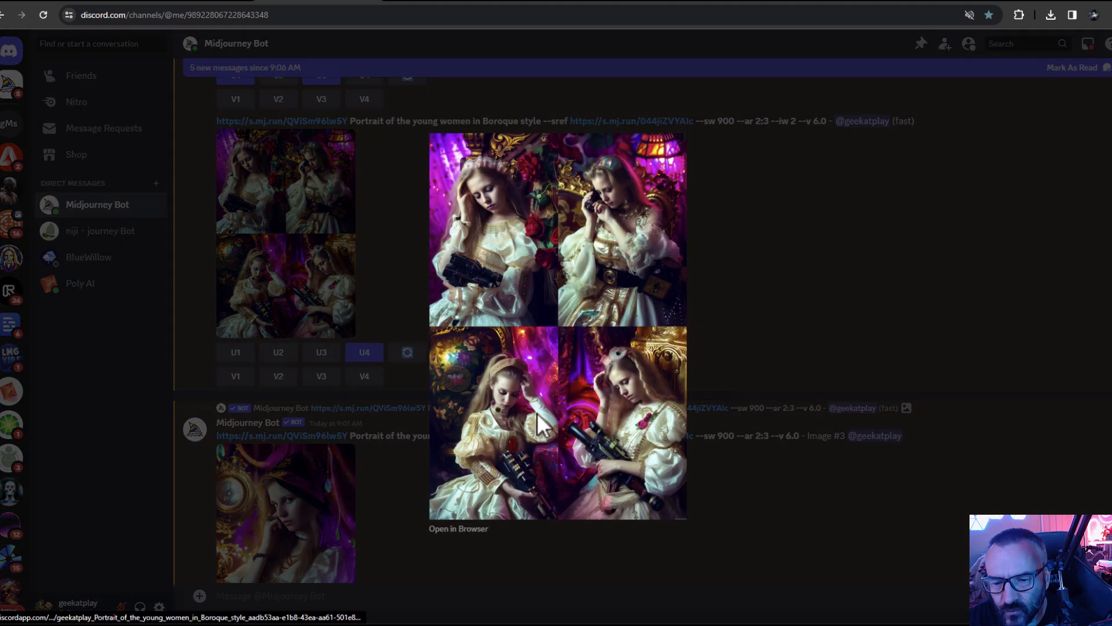
{"action": "left_click", "coordinate": [722, 295]}
{"action": "scroll", "coordinate": [304, 317], "scroll_direction": "down", "scroll_amount": 5}
{"action": "scroll", "coordinate": [376, 327], "scroll_direction": "down", "scroll_amount": 4}
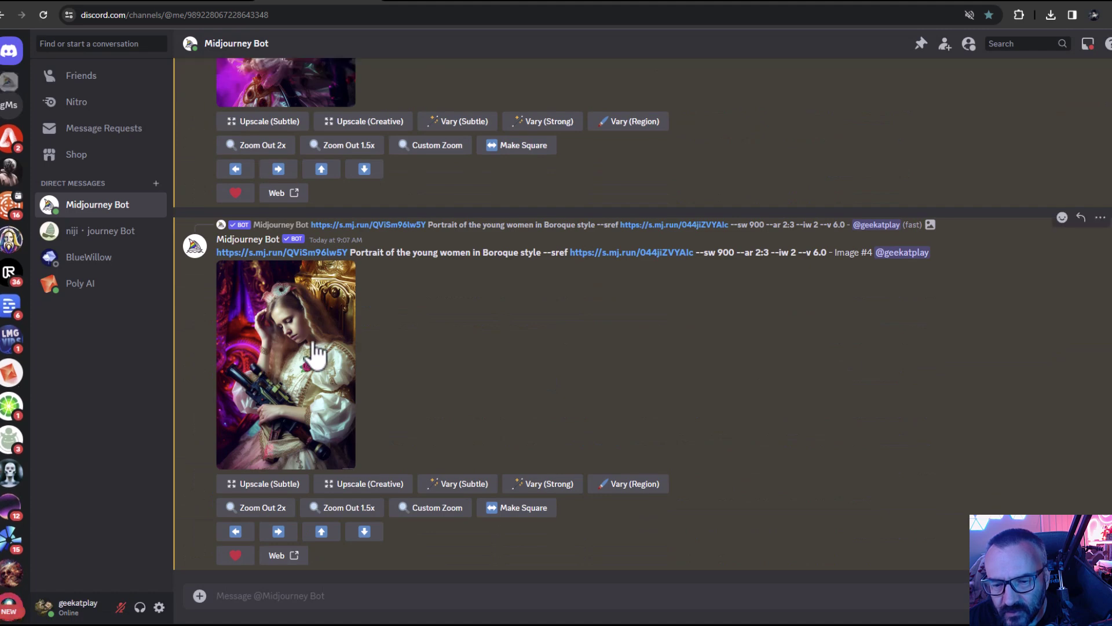
{"action": "left_click", "coordinate": [318, 354]}
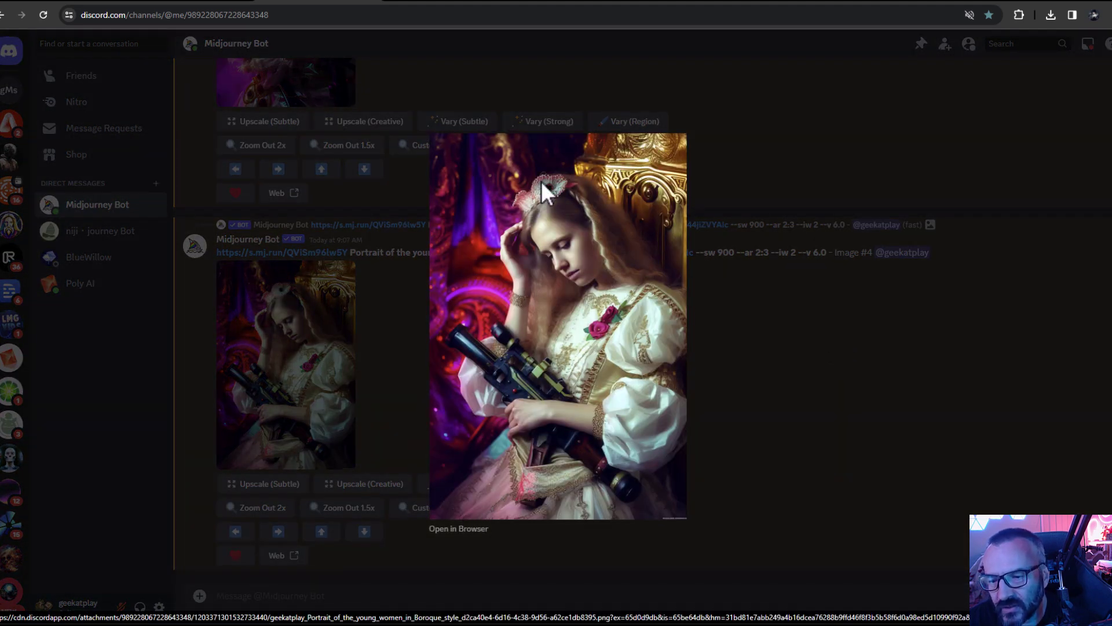
{"action": "left_click", "coordinate": [853, 375]}
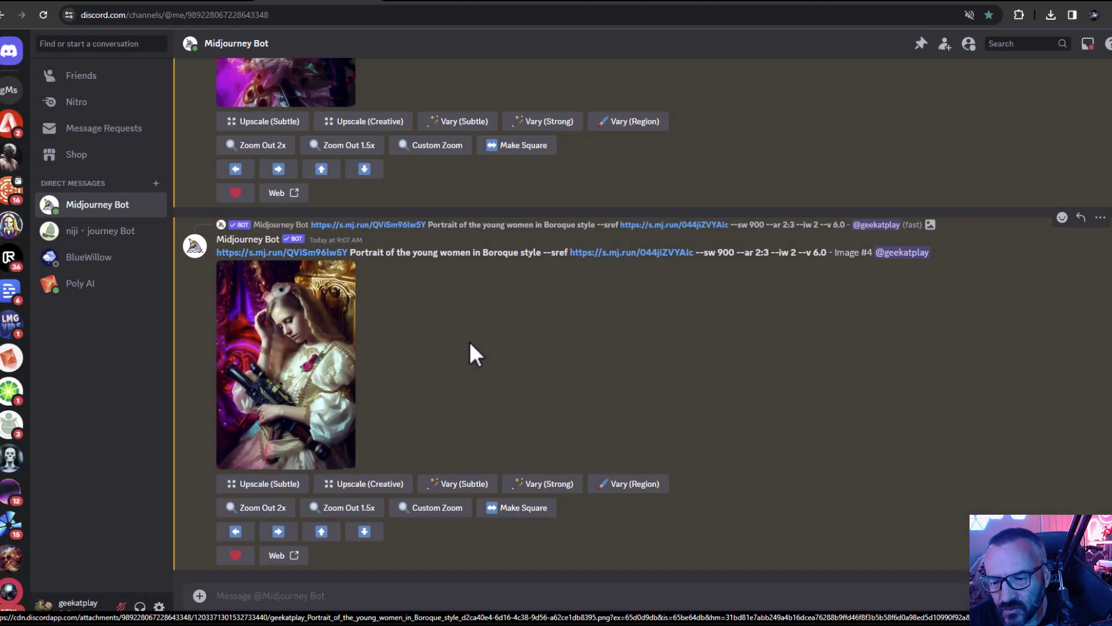
{"action": "scroll", "coordinate": [470, 343], "scroll_direction": "up", "scroll_amount": 5}
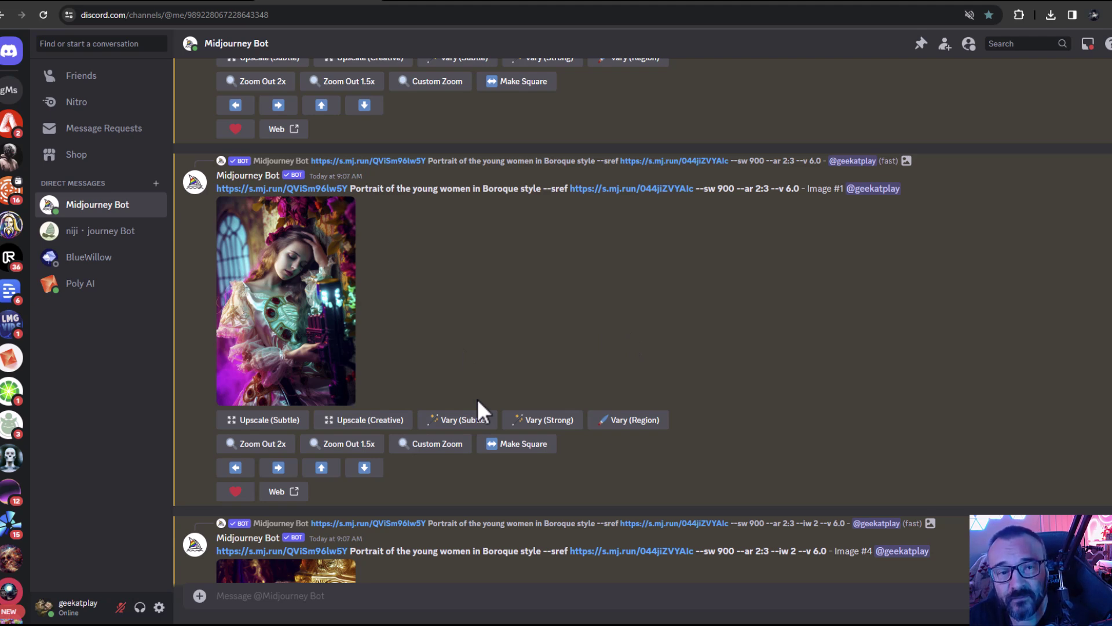
On the midjourney.com tab, load the alpha site by prefixing 'alpha.' to the address
{"action": "left_click", "coordinate": [415, 5]}
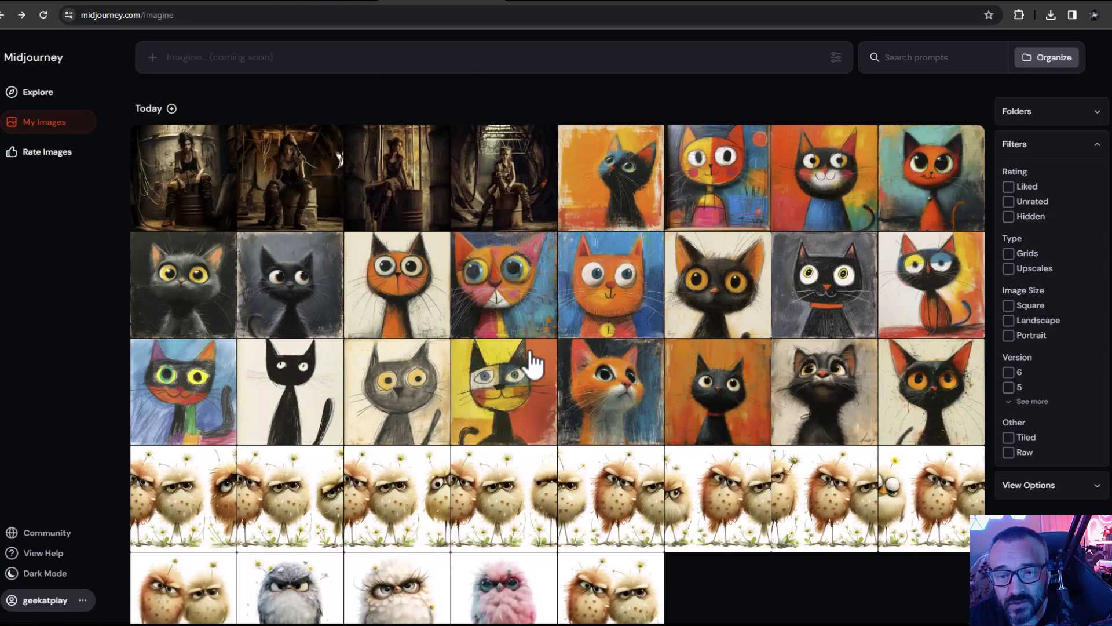
{"action": "scroll", "coordinate": [323, 289], "scroll_direction": "down", "scroll_amount": 1}
{"action": "scroll", "coordinate": [698, 318], "scroll_direction": "down", "scroll_amount": 12}
{"action": "scroll", "coordinate": [579, 325], "scroll_direction": "up", "scroll_amount": 13}
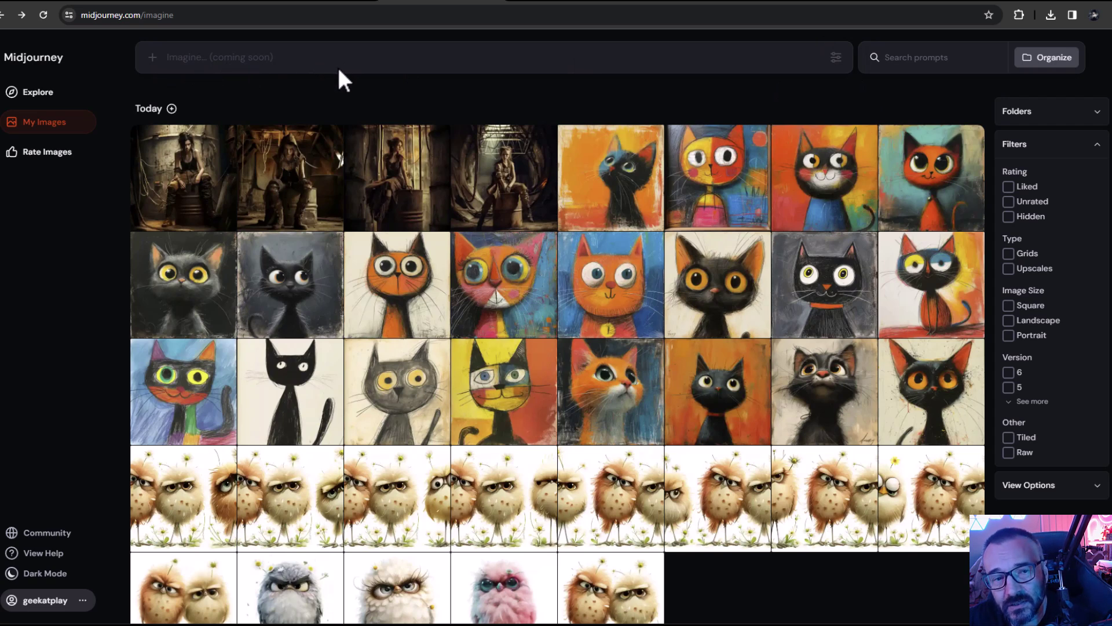
{"action": "left_click", "coordinate": [161, 15]}
{"action": "type", "text": "alpha."}
{"action": "key", "text": "Return"}
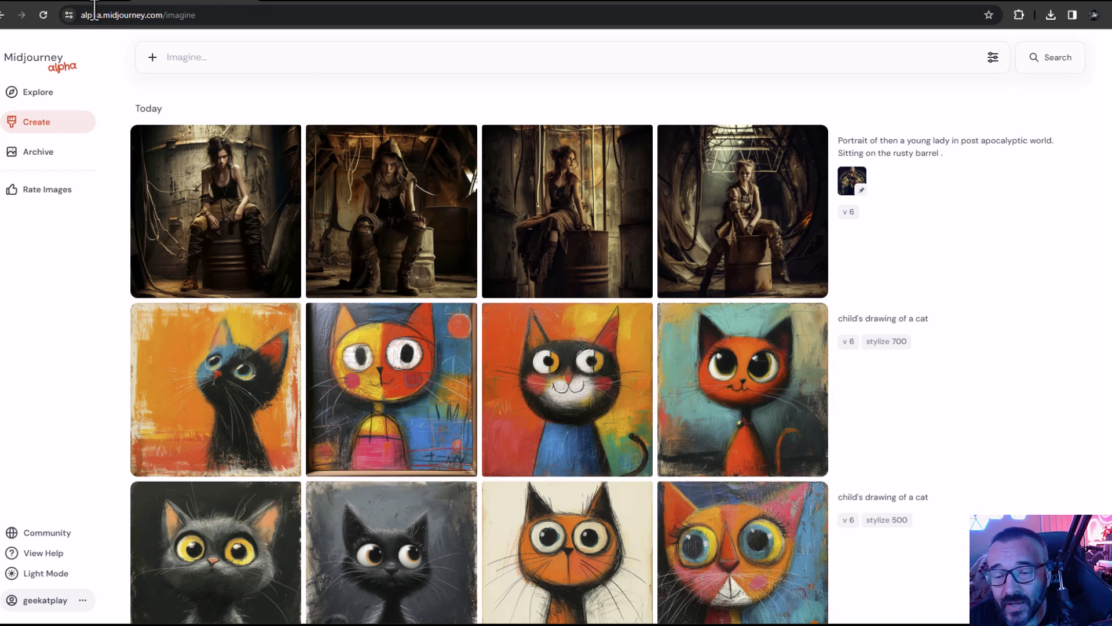
Reload the Create page, look over the new results and Archive, then return to Create
{"action": "left_click", "coordinate": [42, 16]}
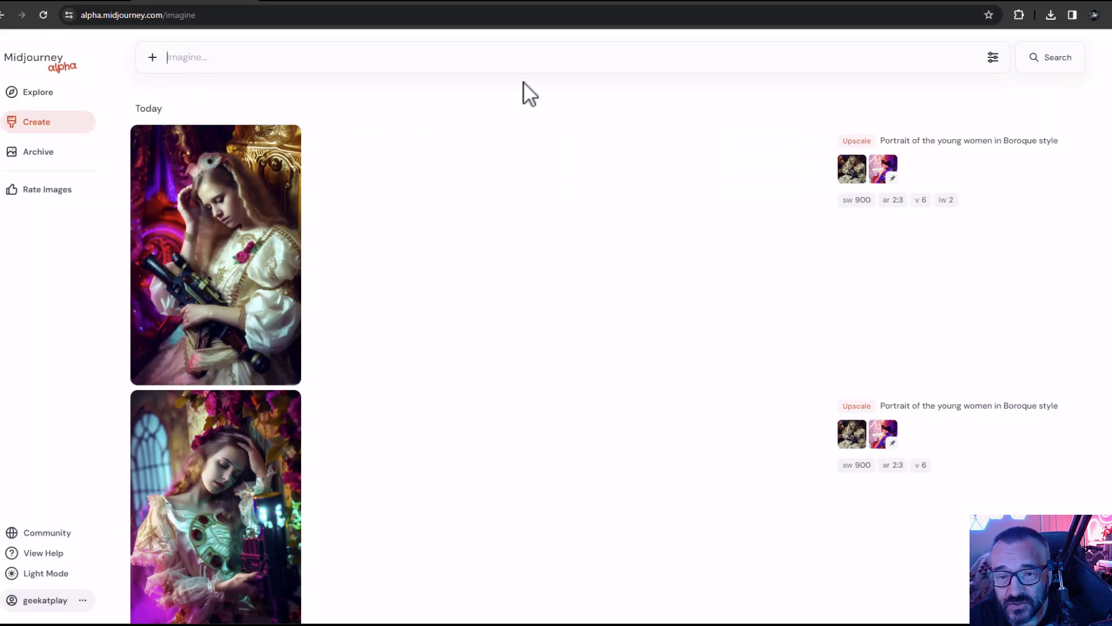
{"action": "scroll", "coordinate": [269, 174], "scroll_direction": "down", "scroll_amount": 5}
{"action": "scroll", "coordinate": [306, 382], "scroll_direction": "down", "scroll_amount": 2}
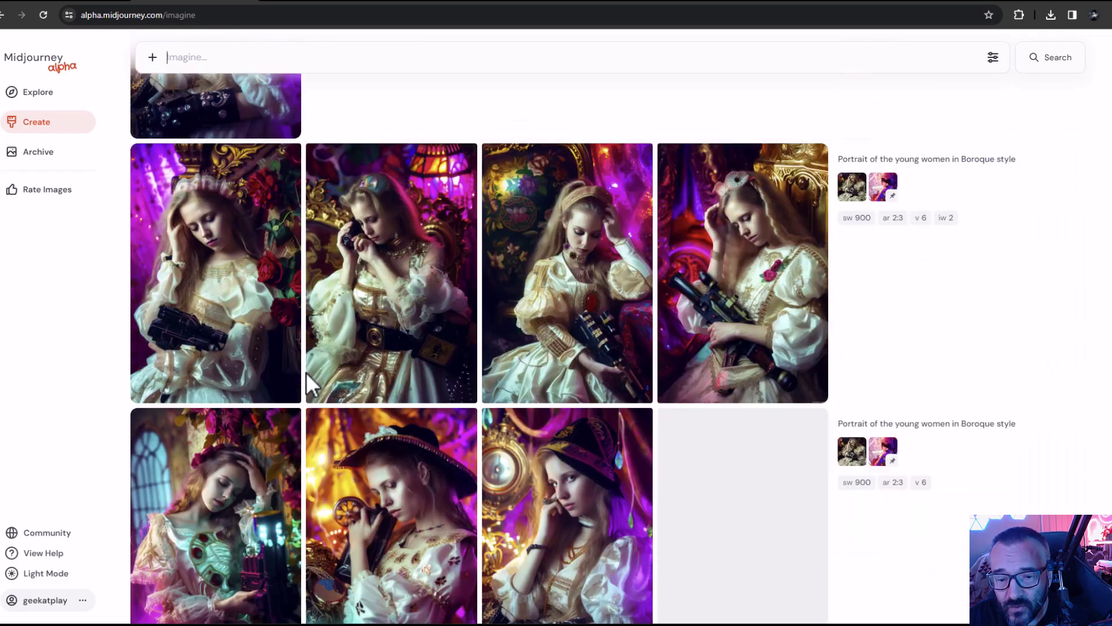
{"action": "scroll", "coordinate": [454, 294], "scroll_direction": "down", "scroll_amount": 2}
{"action": "scroll", "coordinate": [556, 290], "scroll_direction": "down", "scroll_amount": 5}
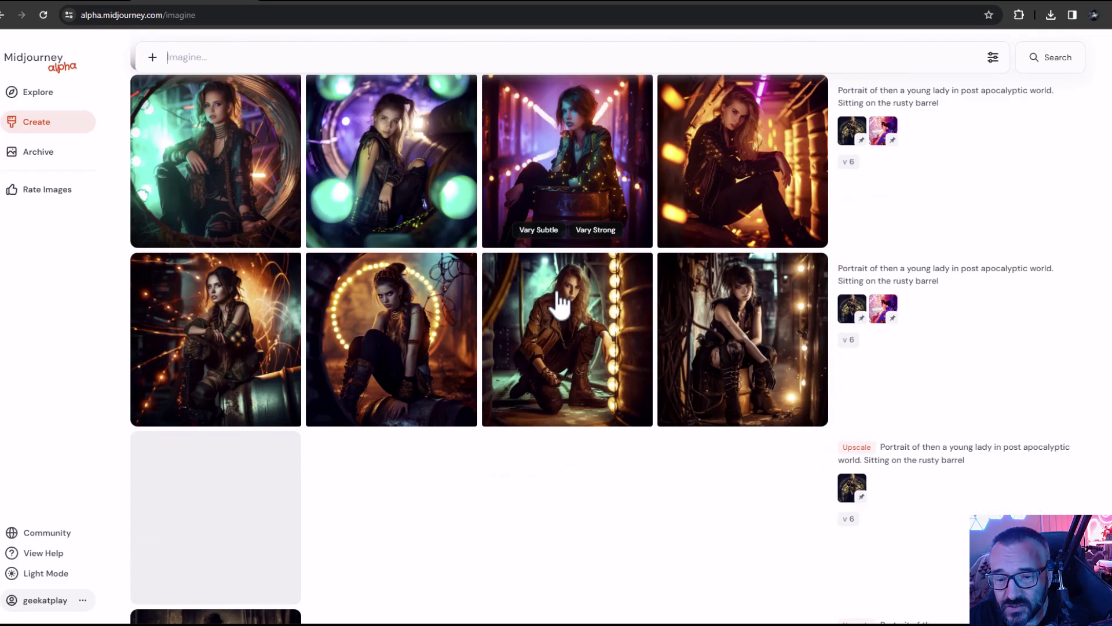
{"action": "scroll", "coordinate": [608, 313], "scroll_direction": "down", "scroll_amount": 5}
{"action": "scroll", "coordinate": [607, 328], "scroll_direction": "up", "scroll_amount": 15}
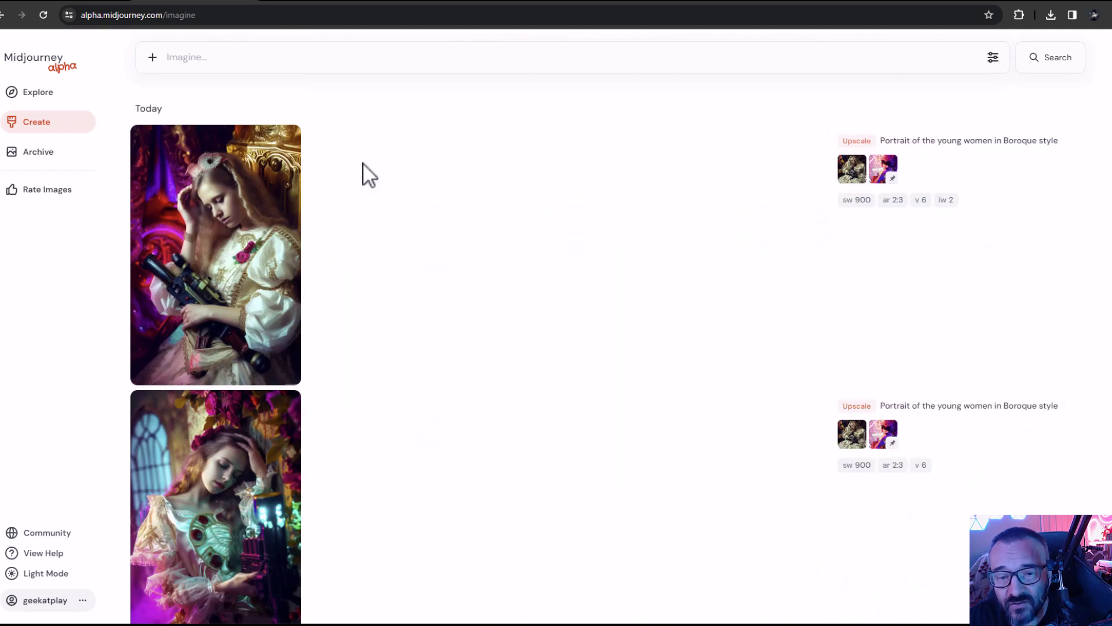
{"action": "left_click", "coordinate": [38, 152]}
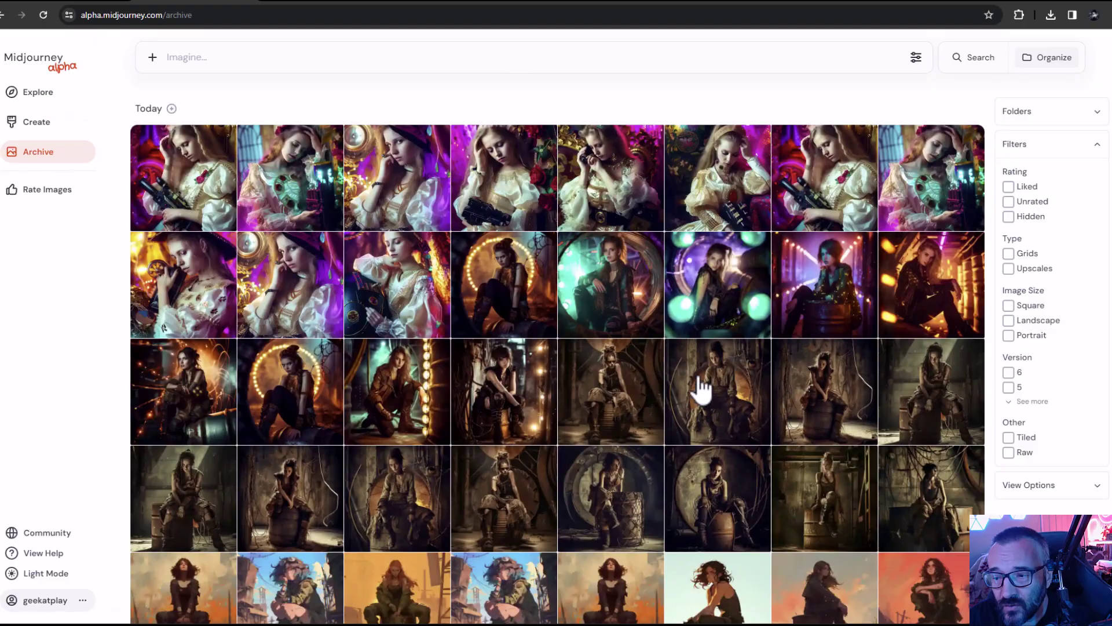
{"action": "scroll", "coordinate": [701, 382], "scroll_direction": "down", "scroll_amount": 20}
{"action": "scroll", "coordinate": [699, 382], "scroll_direction": "up", "scroll_amount": 20}
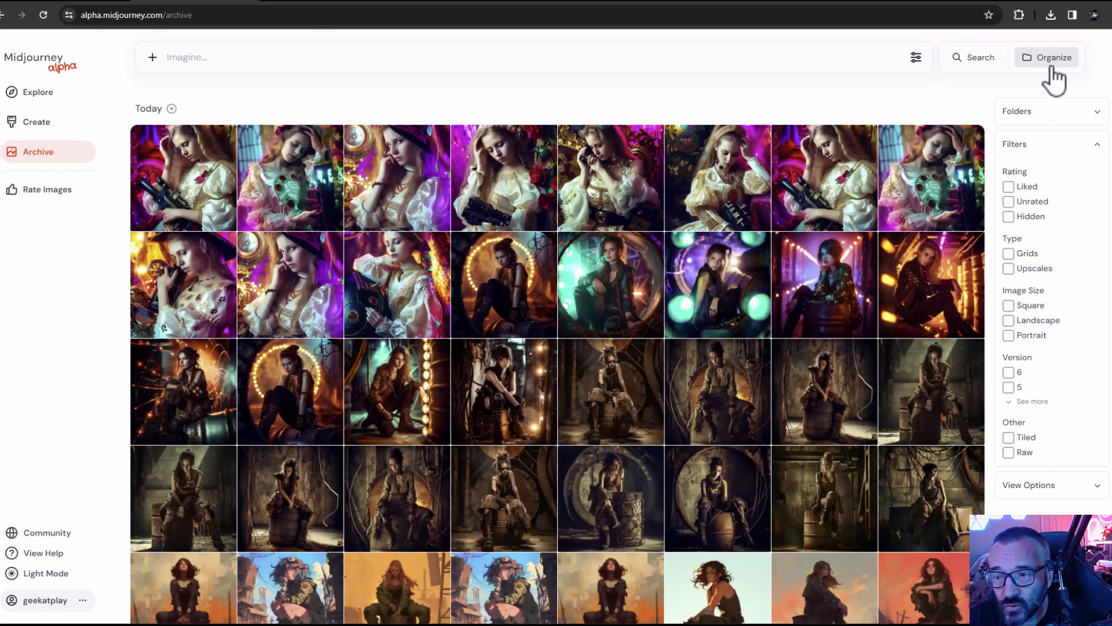
{"action": "left_click", "coordinate": [38, 122]}
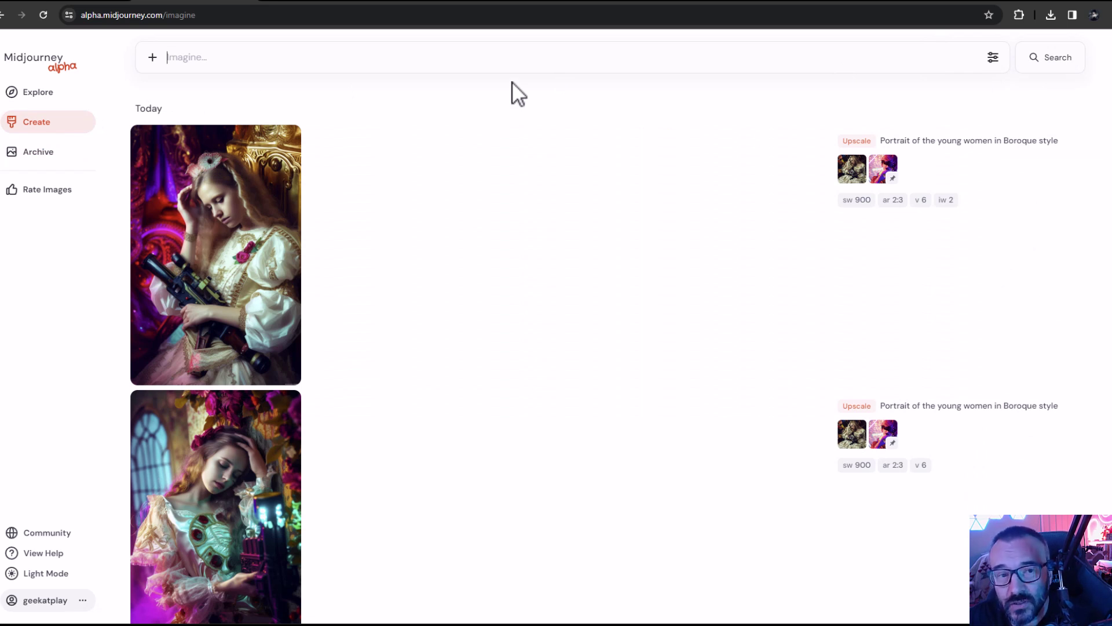
Select the upscale's prompt text 'Portrait of the young women in Boroque style'
{"action": "left_click", "coordinate": [233, 59]}
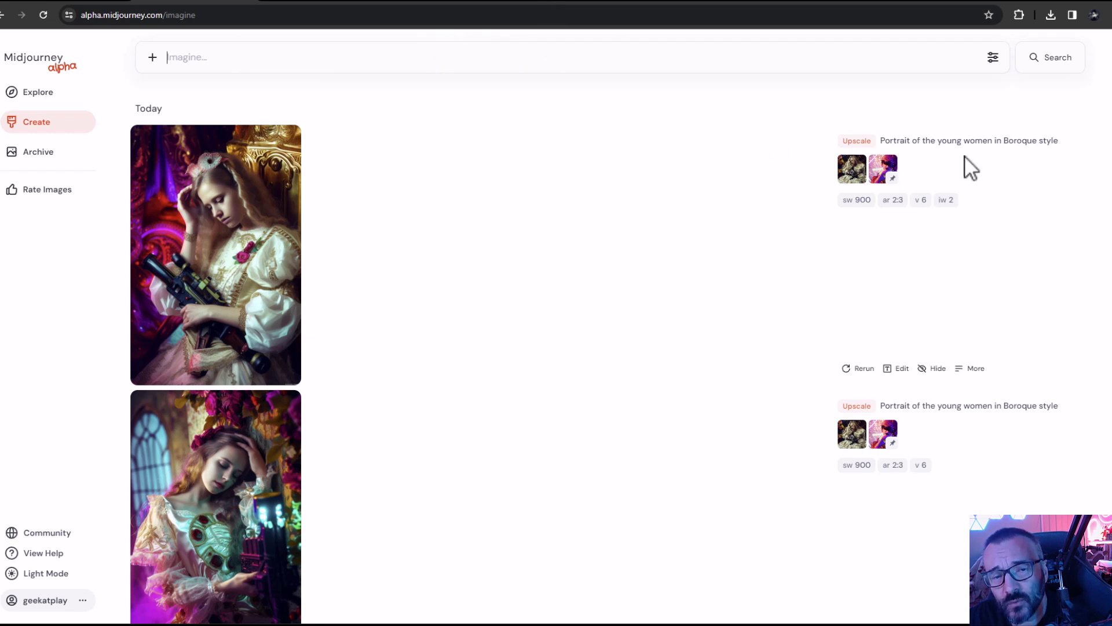
{"action": "mouse_move", "coordinate": [1057, 143]}
{"action": "left_mouse_down"}
{"action": "mouse_move", "coordinate": [879, 140]}
{"action": "mouse_move", "coordinate": [1057, 142]}
{"action": "left_mouse_up"}
{"action": "left_click", "coordinate": [983, 141]}
Paste the copied prompt into Imagine and correct 'Boroque' to 'Baroque'
{"action": "key", "text": "ctrl+c"}
{"action": "left_click", "coordinate": [551, 56]}
{"action": "key", "text": "ctrl+v"}
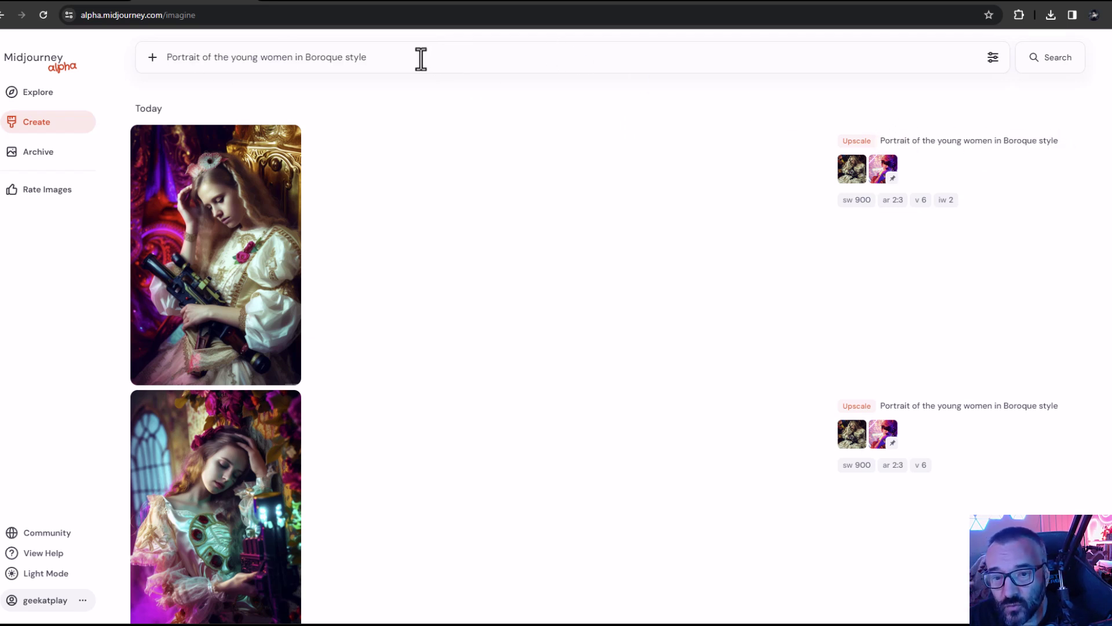
{"action": "right_click", "coordinate": [325, 58]}
{"action": "left_click", "coordinate": [408, 69]}
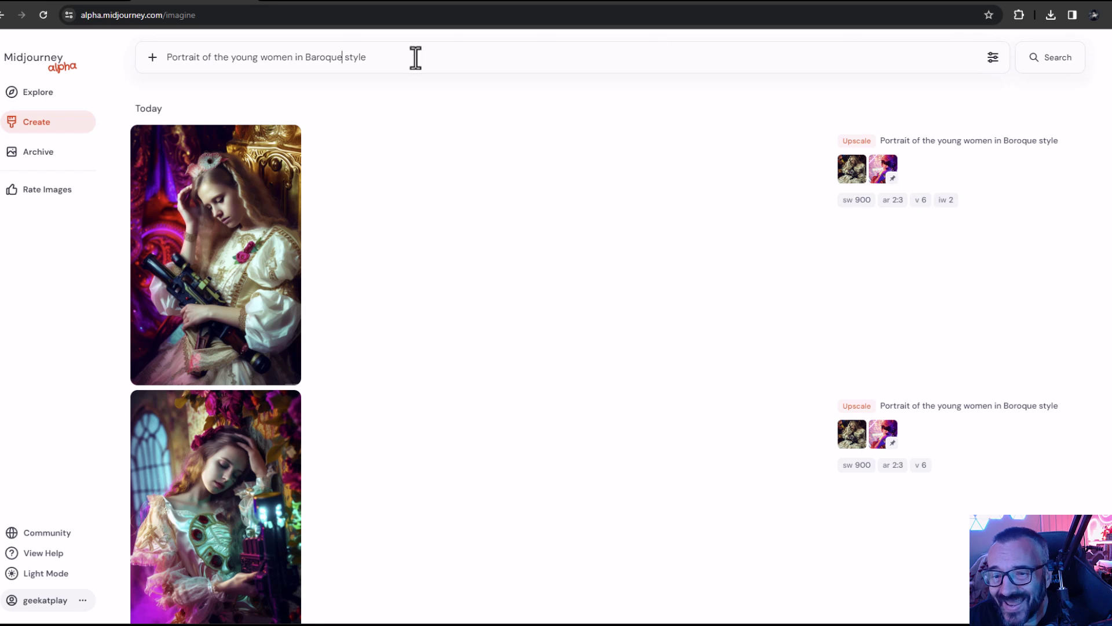
Set Stylization to 900 in the generation settings, keeping model version 6
{"action": "left_click", "coordinate": [993, 57]}
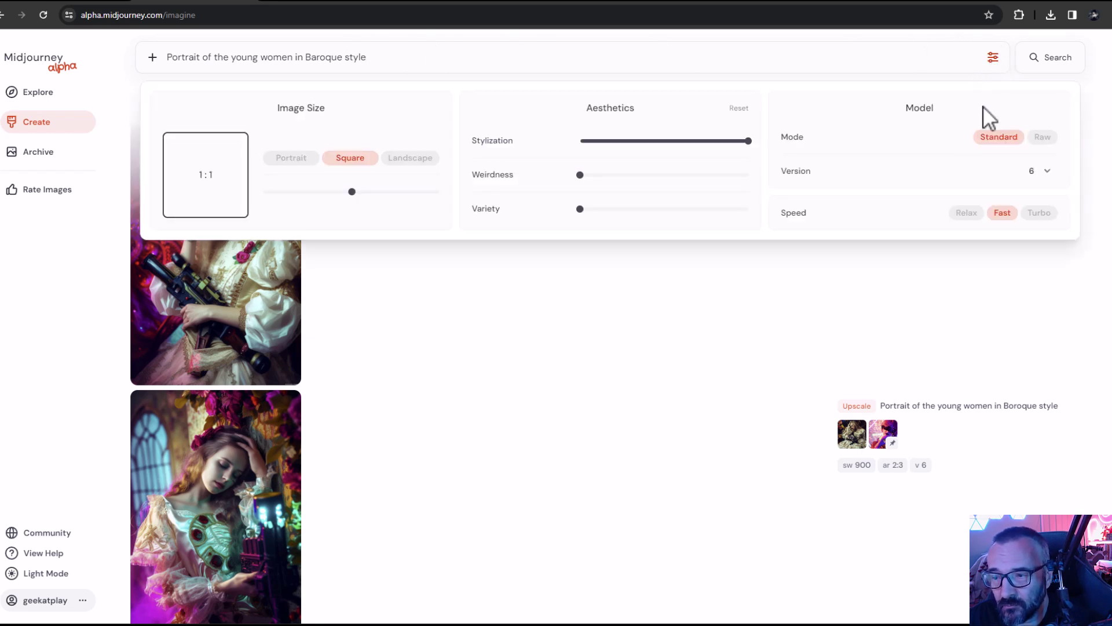
{"action": "mouse_move", "coordinate": [360, 193]}
{"action": "left_mouse_down"}
{"action": "mouse_move", "coordinate": [258, 192]}
{"action": "mouse_move", "coordinate": [408, 192]}
{"action": "mouse_move", "coordinate": [352, 192]}
{"action": "left_mouse_up"}
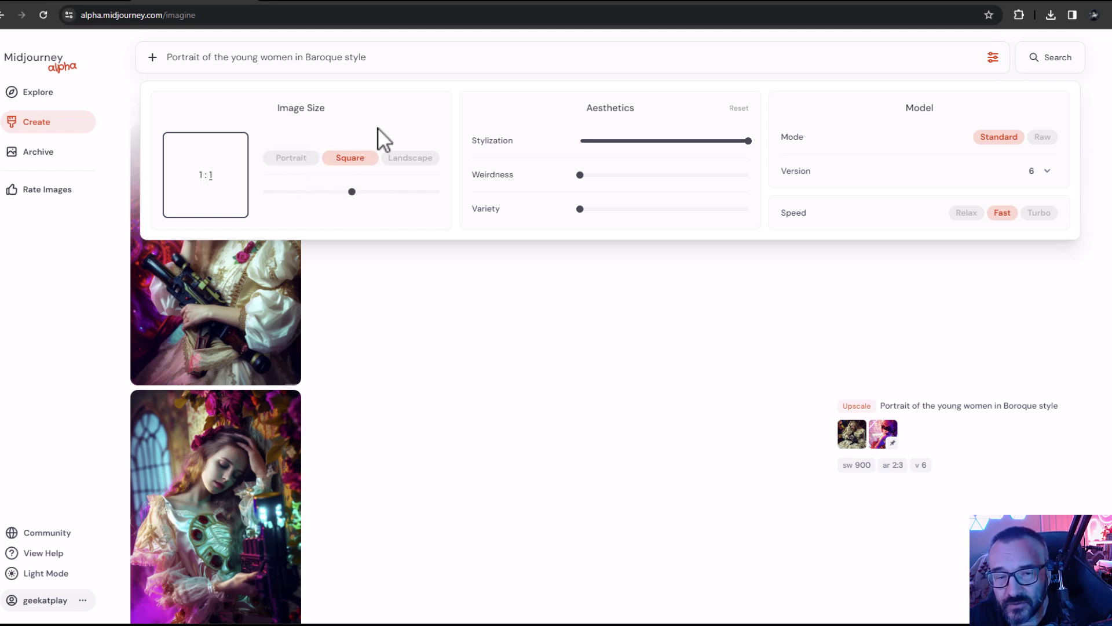
{"action": "mouse_move", "coordinate": [742, 152]}
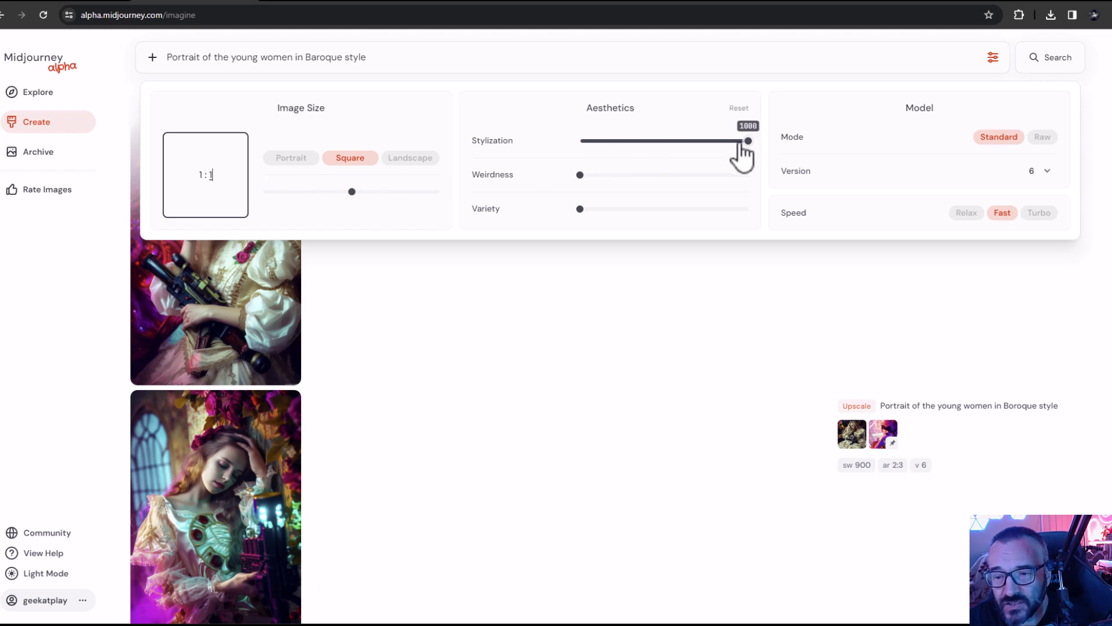
{"action": "mouse_move", "coordinate": [748, 142]}
{"action": "left_mouse_down"}
{"action": "mouse_move", "coordinate": [585, 143]}
{"action": "mouse_move", "coordinate": [733, 144]}
{"action": "left_mouse_up"}
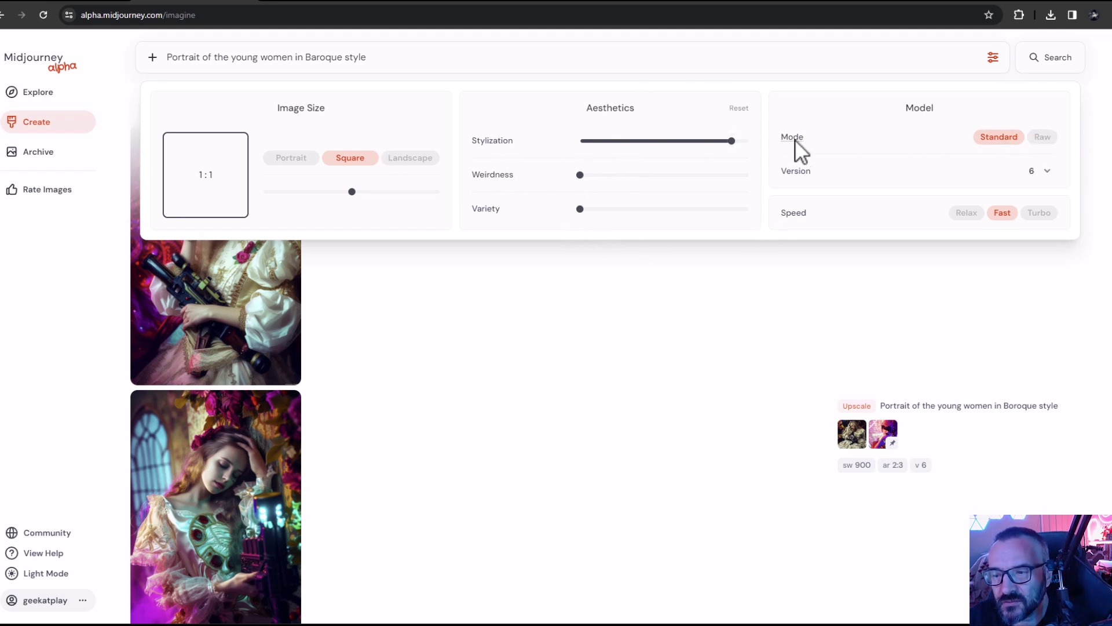
{"action": "left_click", "coordinate": [1048, 172]}
{"action": "left_click", "coordinate": [1050, 174]}
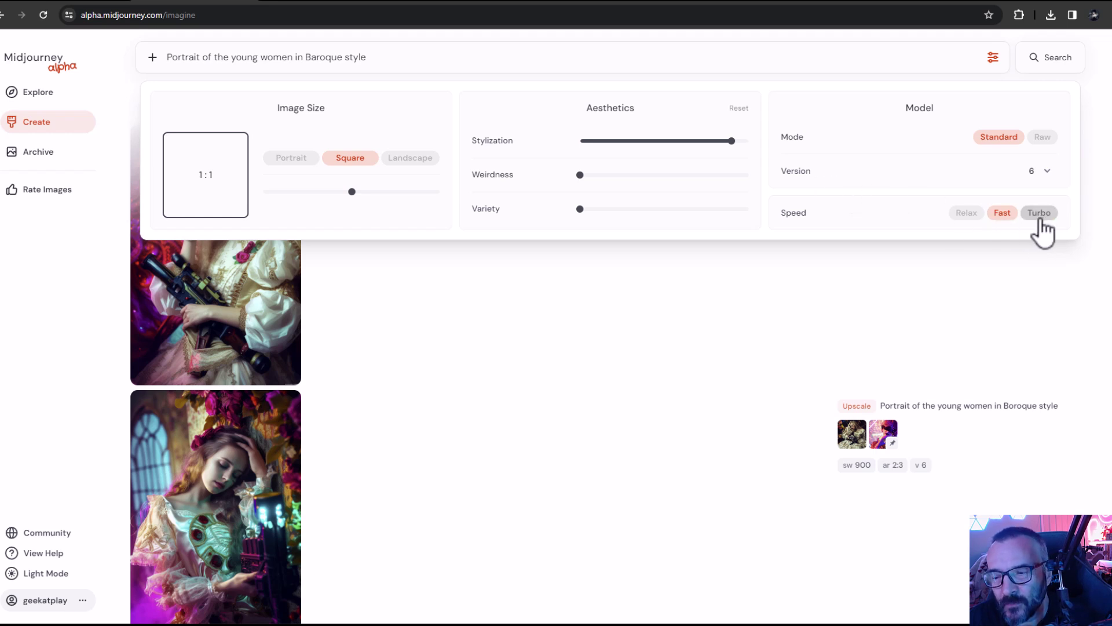
{"action": "left_click", "coordinate": [453, 58]}
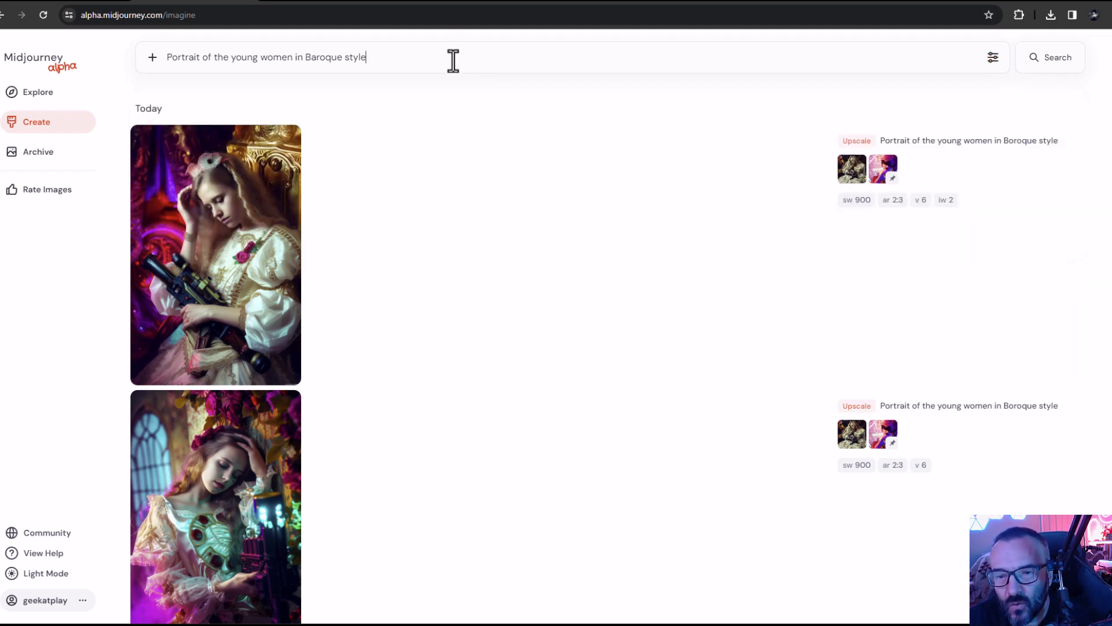
Append --ar 2:3 to the Baroque portrait prompt, review the panels, and submit it
{"action": "type", "text": "--"}
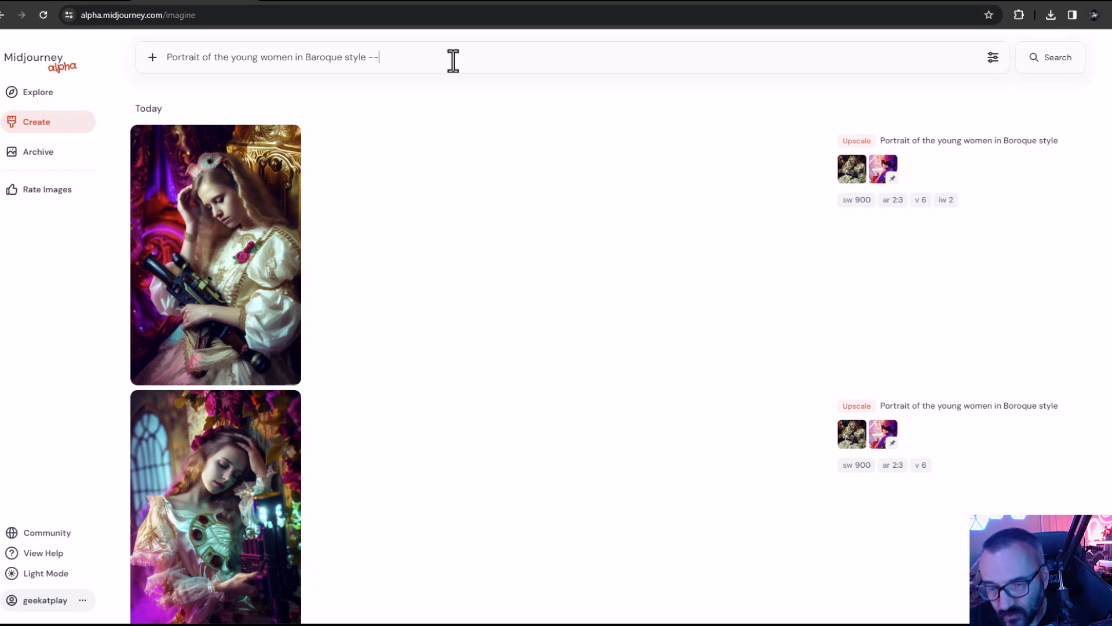
{"action": "type", "text": "ar"}
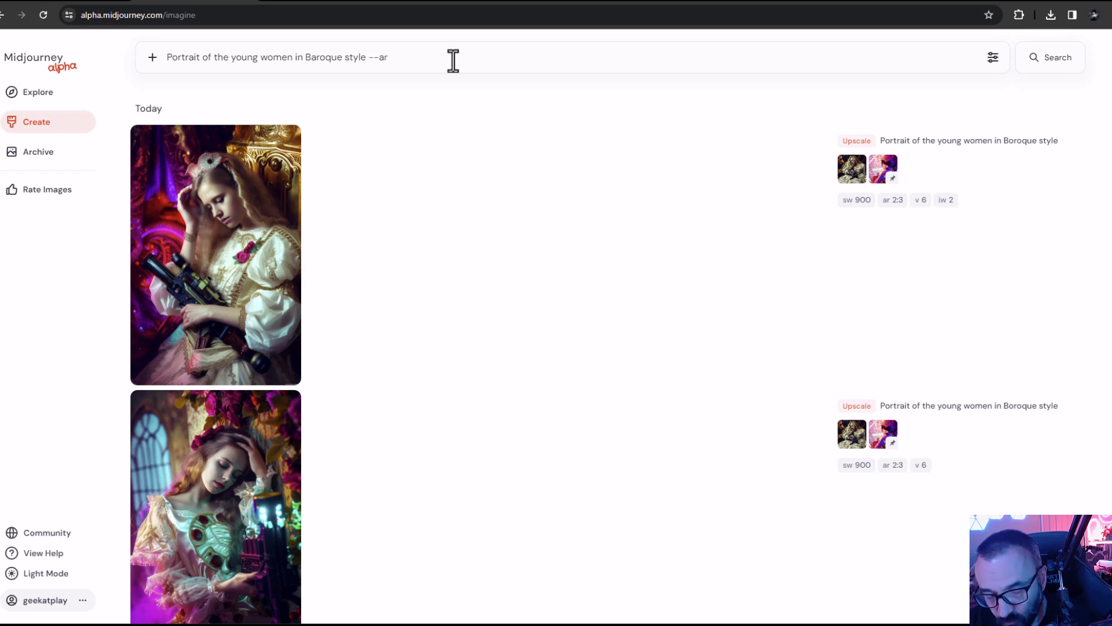
{"action": "type", "text": ":3"}
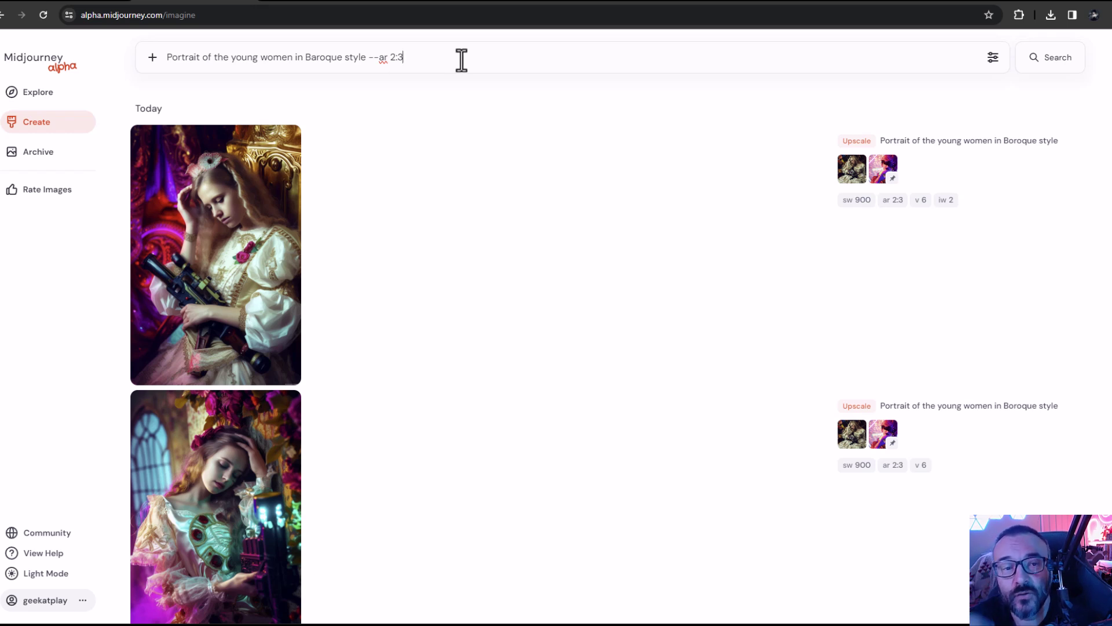
{"action": "left_click", "coordinate": [990, 65]}
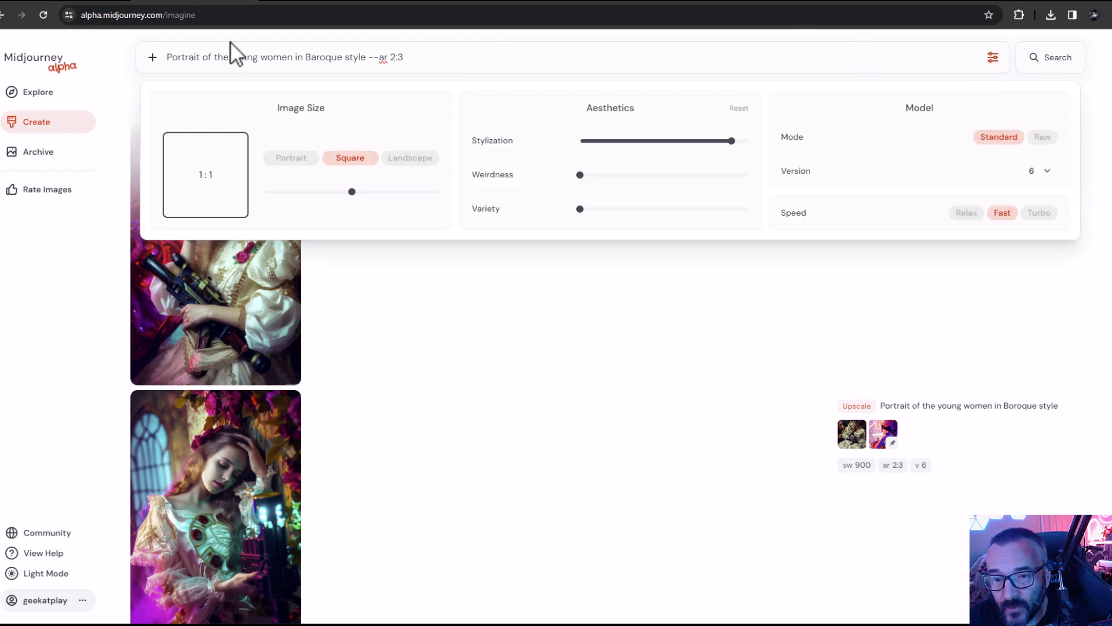
{"action": "left_click", "coordinate": [153, 59]}
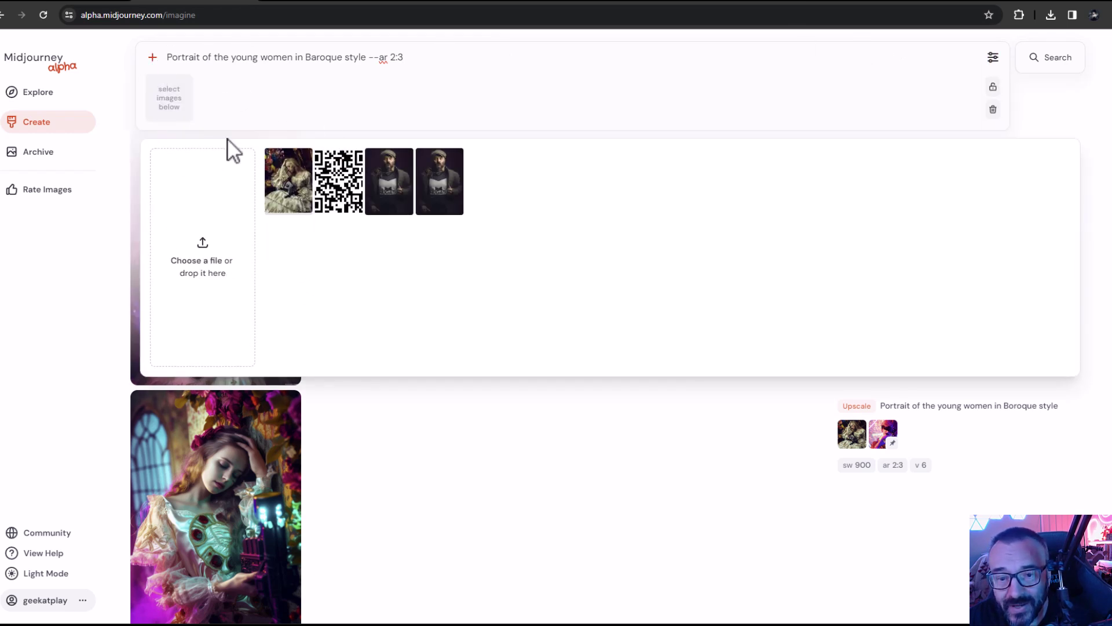
{"action": "mouse_move", "coordinate": [302, 206]}
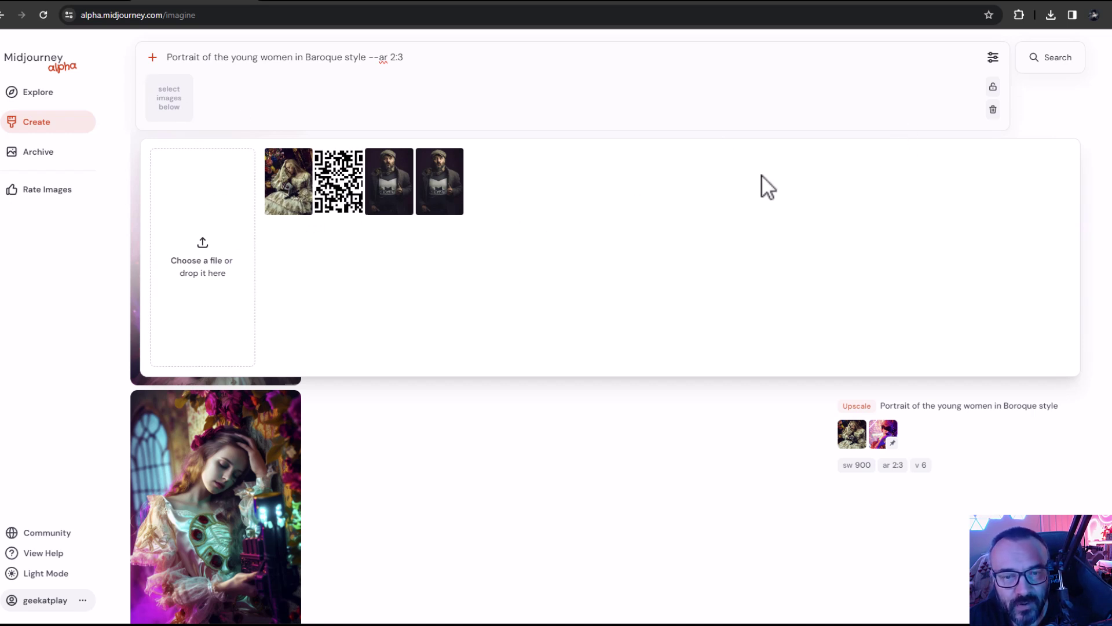
{"action": "left_click", "coordinate": [992, 57]}
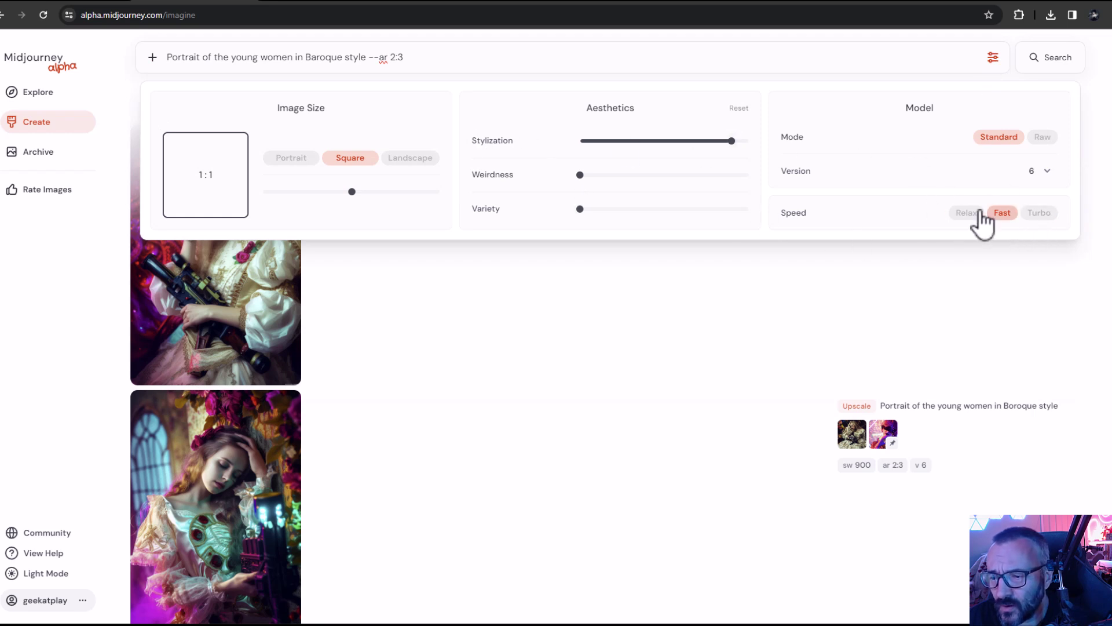
{"action": "left_click", "coordinate": [858, 57]}
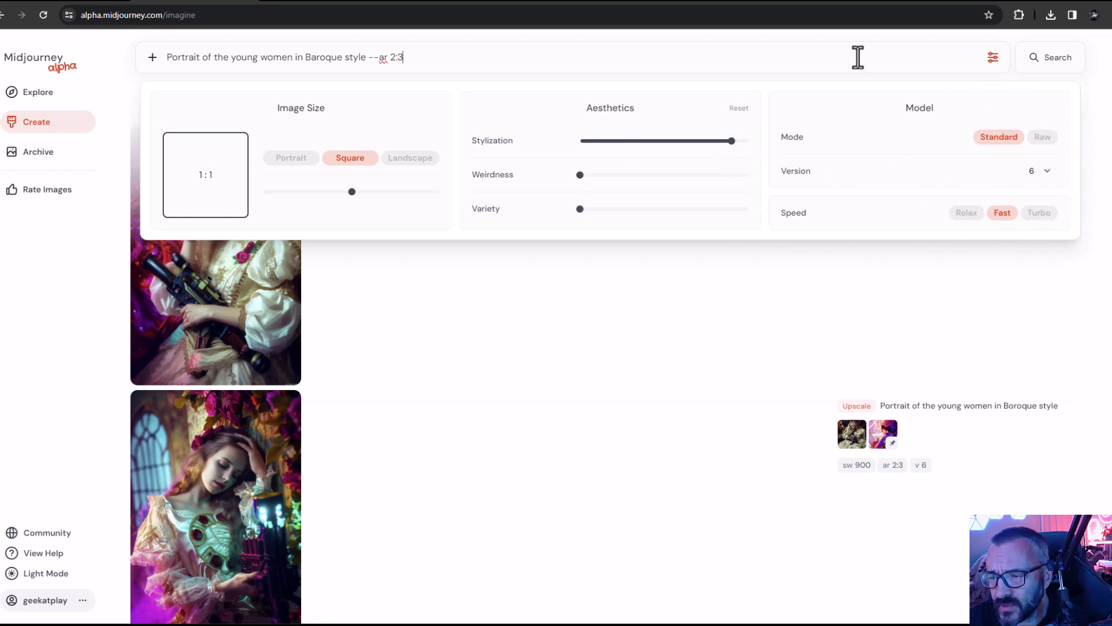
{"action": "key", "text": "Return"}
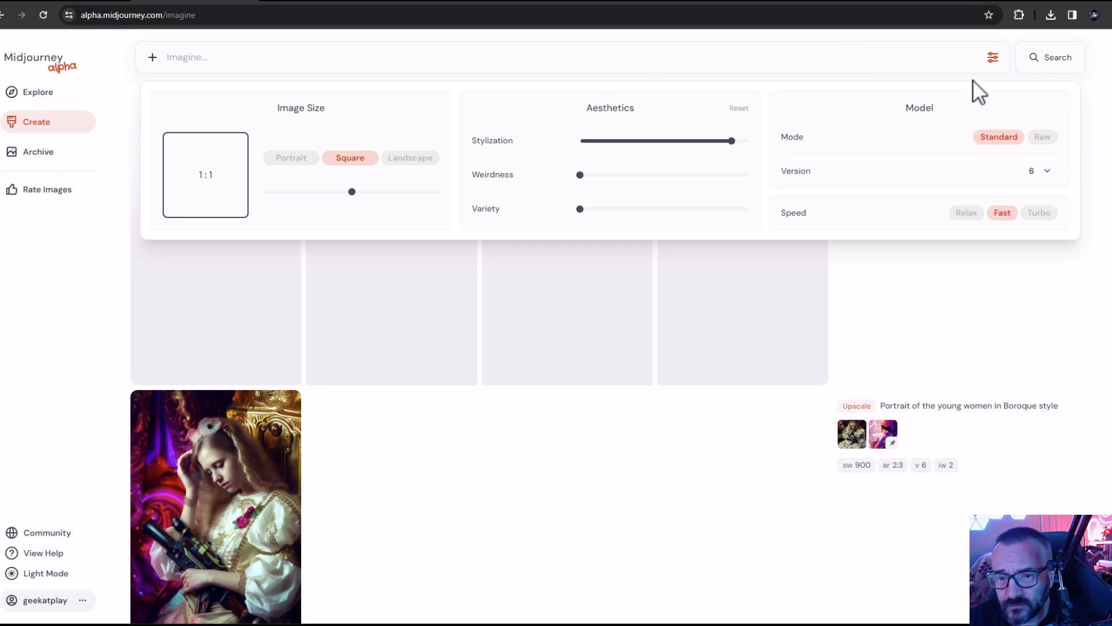
Close the settings and open the third portrait, the one with cream roses
{"action": "left_click", "coordinate": [993, 57]}
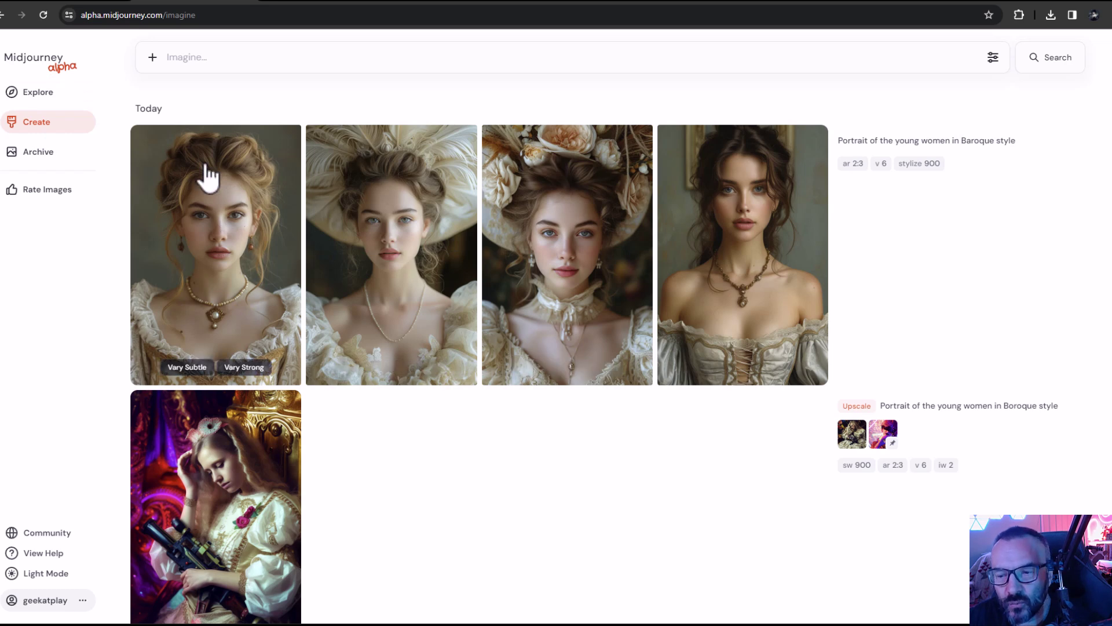
{"action": "left_click", "coordinate": [538, 250]}
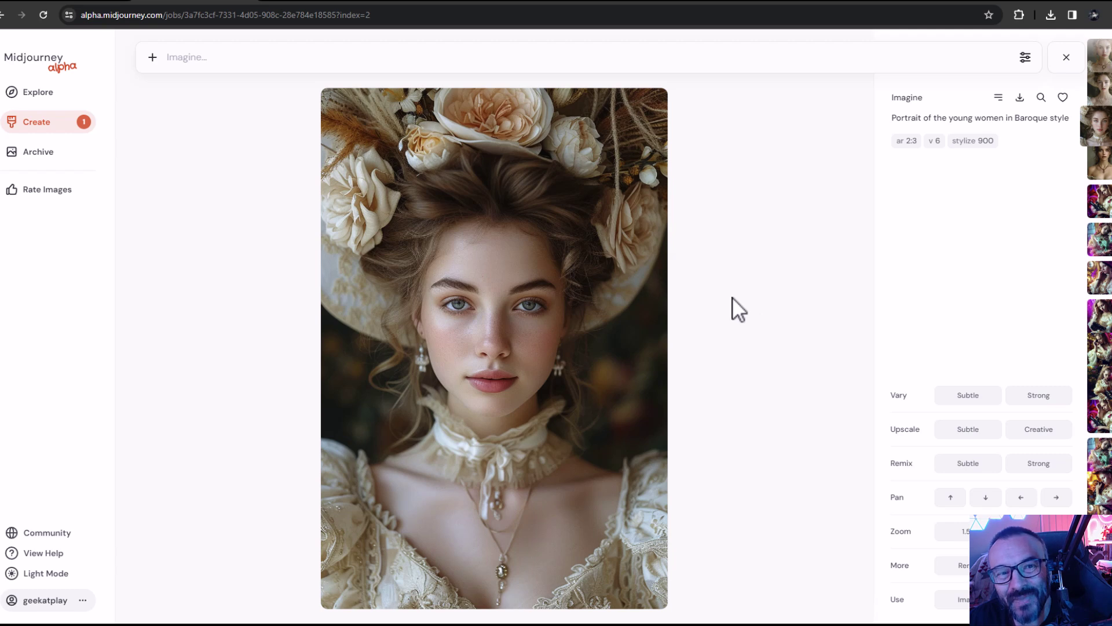
Mark the pendant with Vary Region and submit an inpaint with the prompt 'golden star'
{"action": "left_click", "coordinate": [1039, 565]}
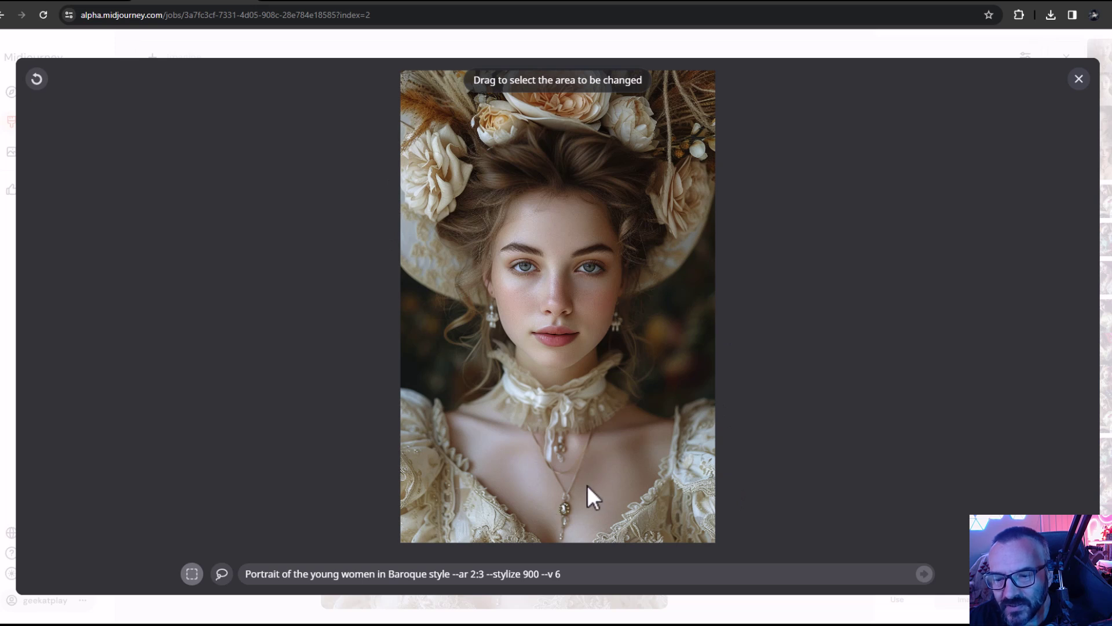
{"action": "left_click_drag", "start_coordinate": [580, 492], "coordinate": [544, 535]}
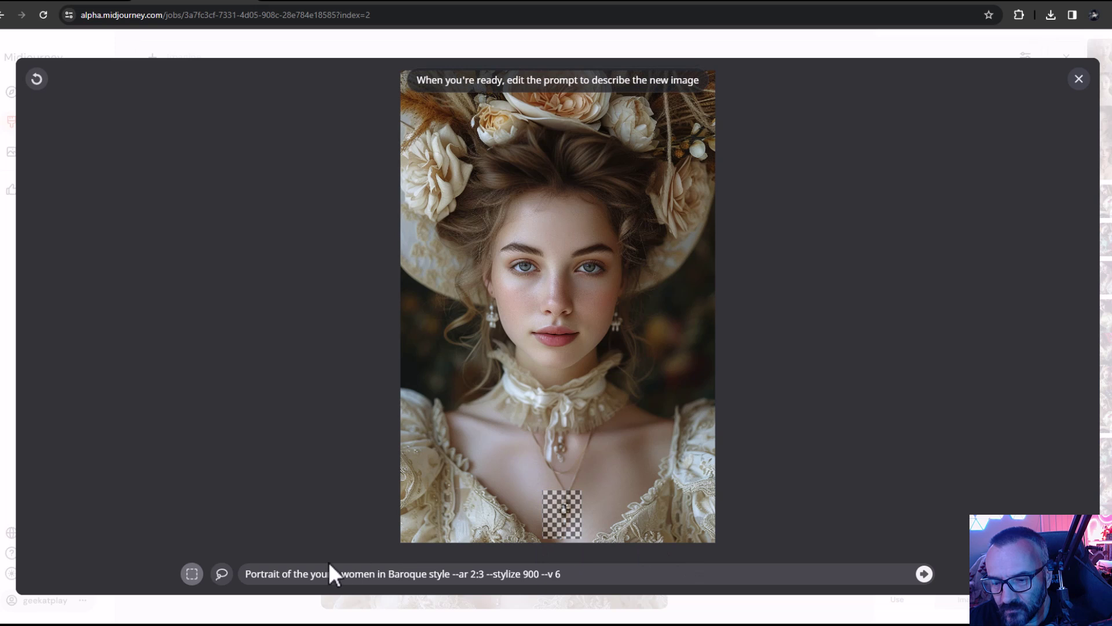
{"action": "left_click", "coordinate": [450, 574]}
{"action": "left_click", "coordinate": [243, 574], "text": "shift"}
{"action": "type", "text": "golden"}
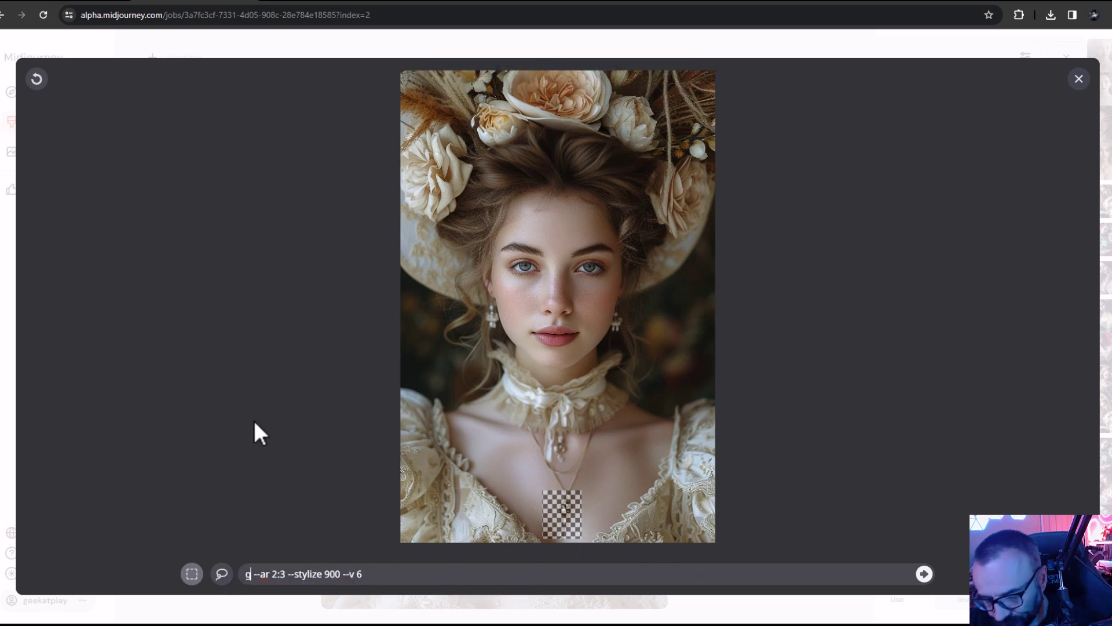
{"action": "type", "text": " s"}
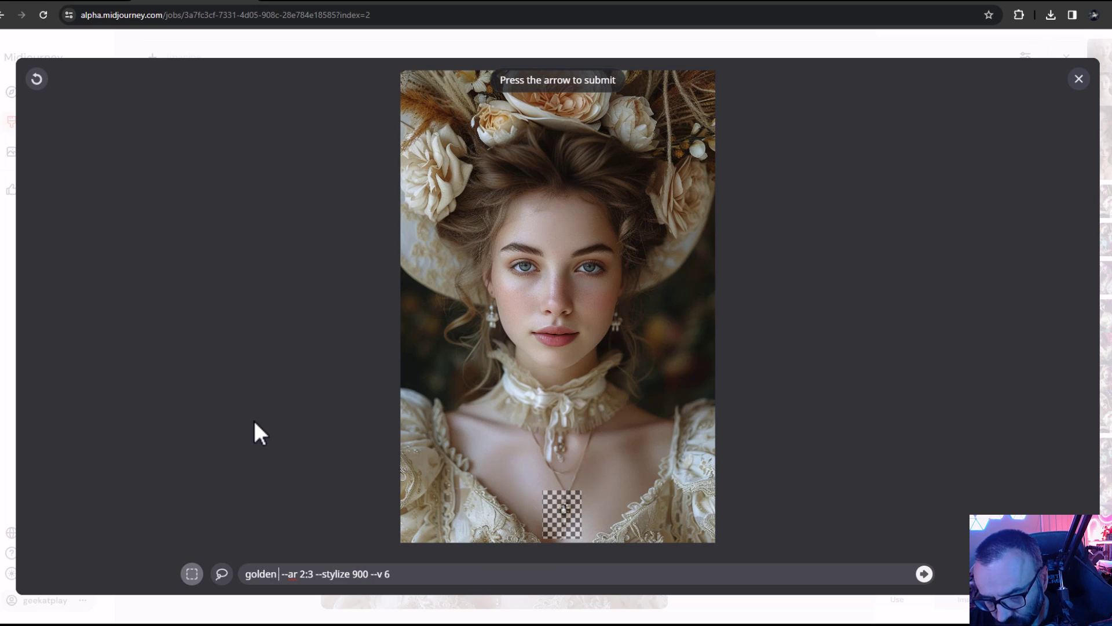
{"action": "type", "text": "tar"}
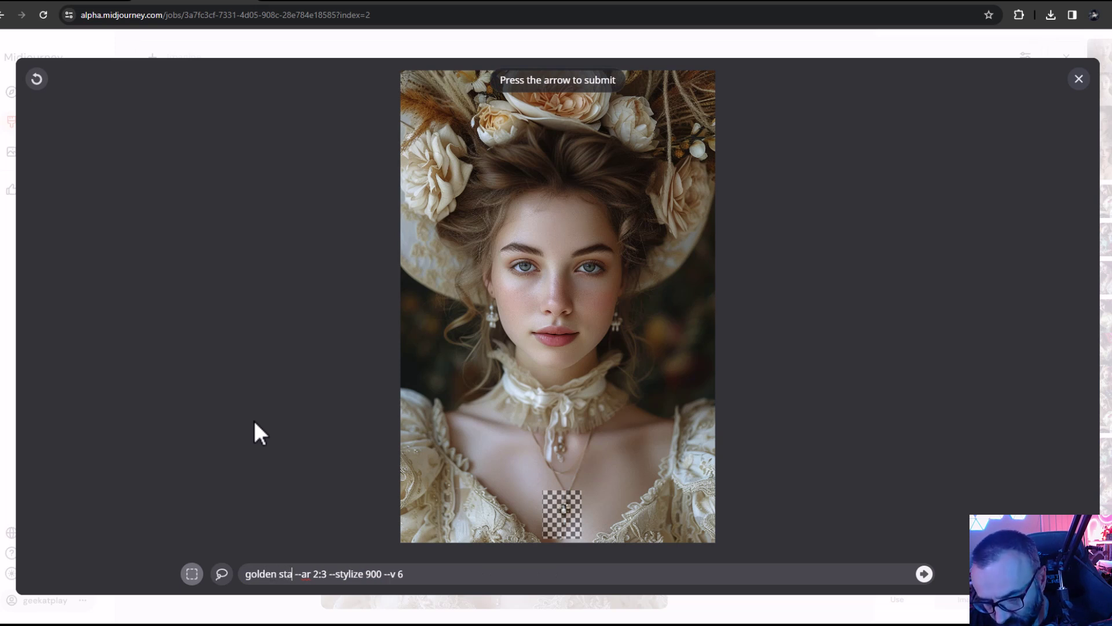
{"action": "left_click", "coordinate": [469, 574]}
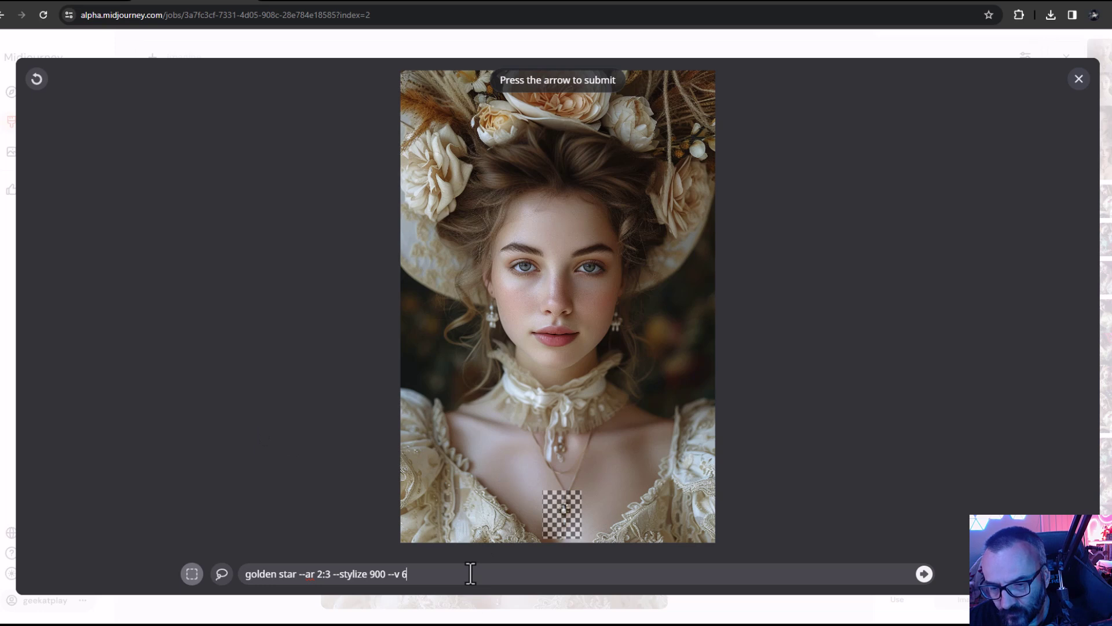
{"action": "left_click", "coordinate": [924, 576]}
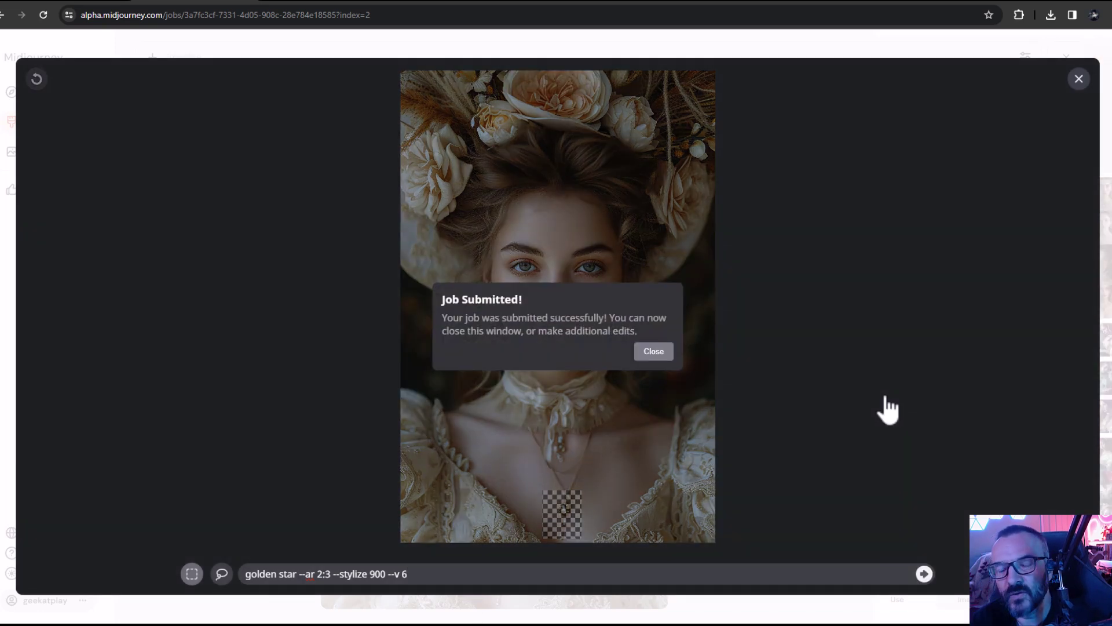
Dismiss the confirmation, close the region editor, and return to the Create grid
{"action": "left_click", "coordinate": [661, 352]}
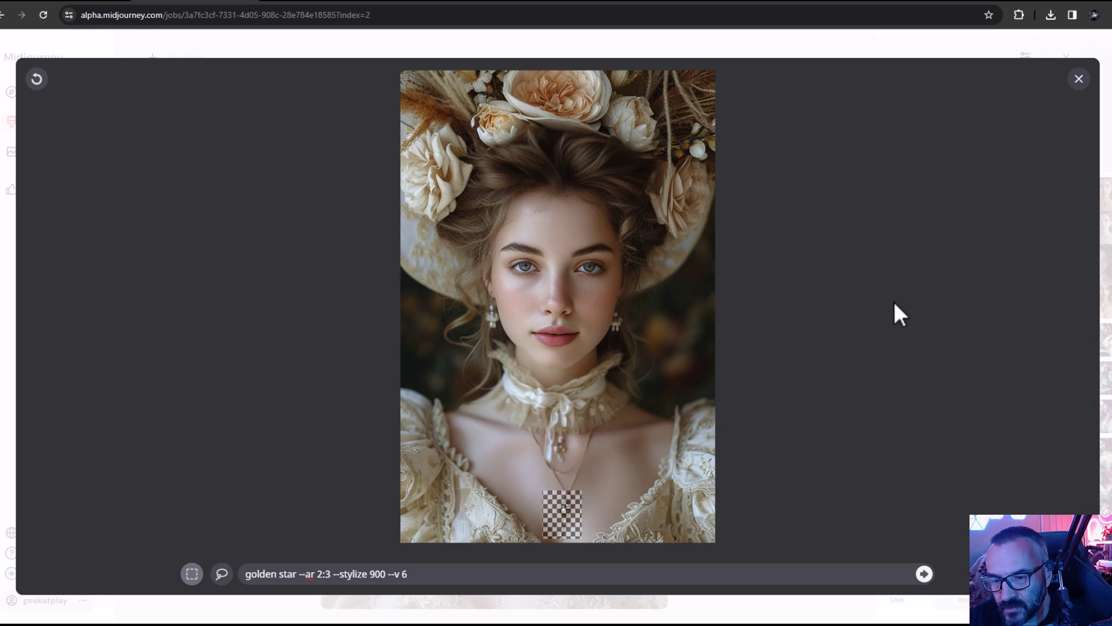
{"action": "left_click", "coordinate": [1079, 80]}
{"action": "left_click", "coordinate": [255, 133]}
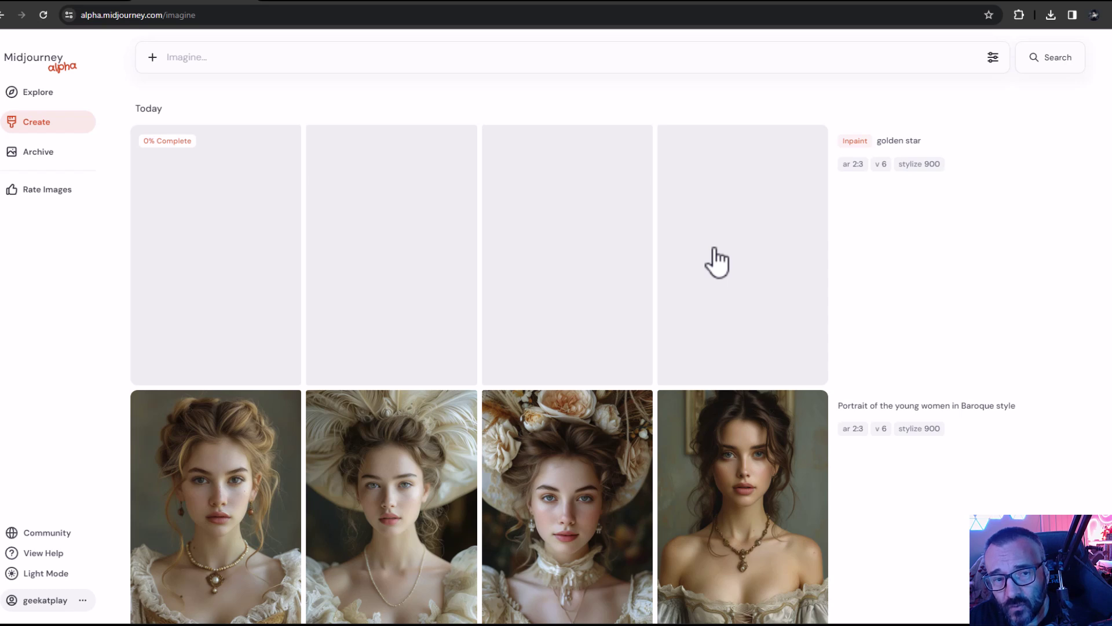
{"action": "left_click", "coordinate": [296, 4]}
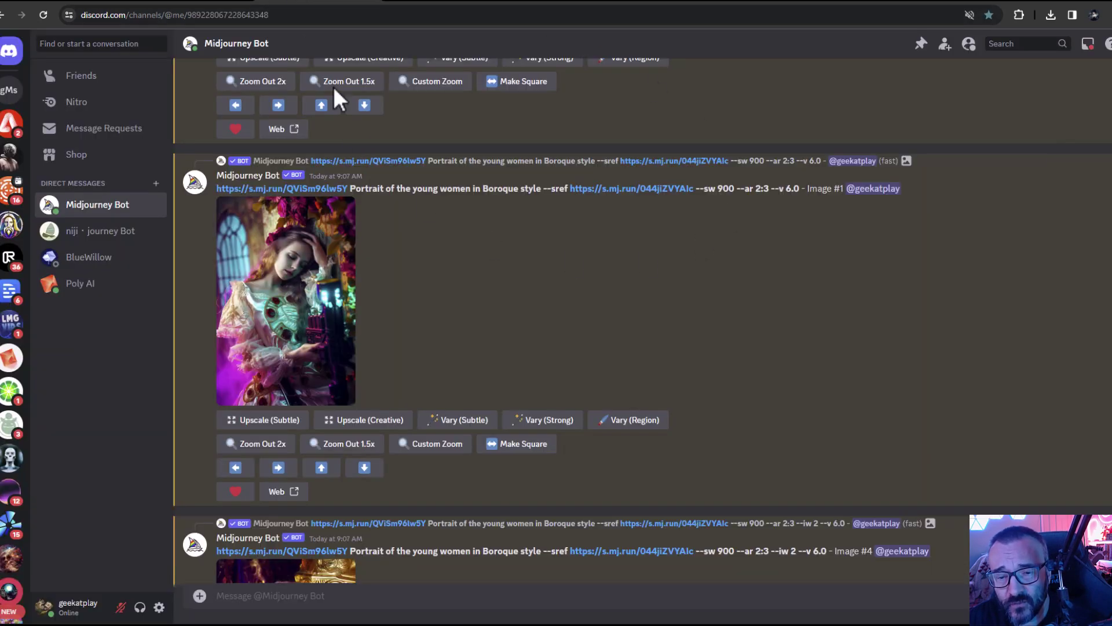
{"action": "scroll", "coordinate": [489, 324], "scroll_direction": "down", "scroll_amount": 5}
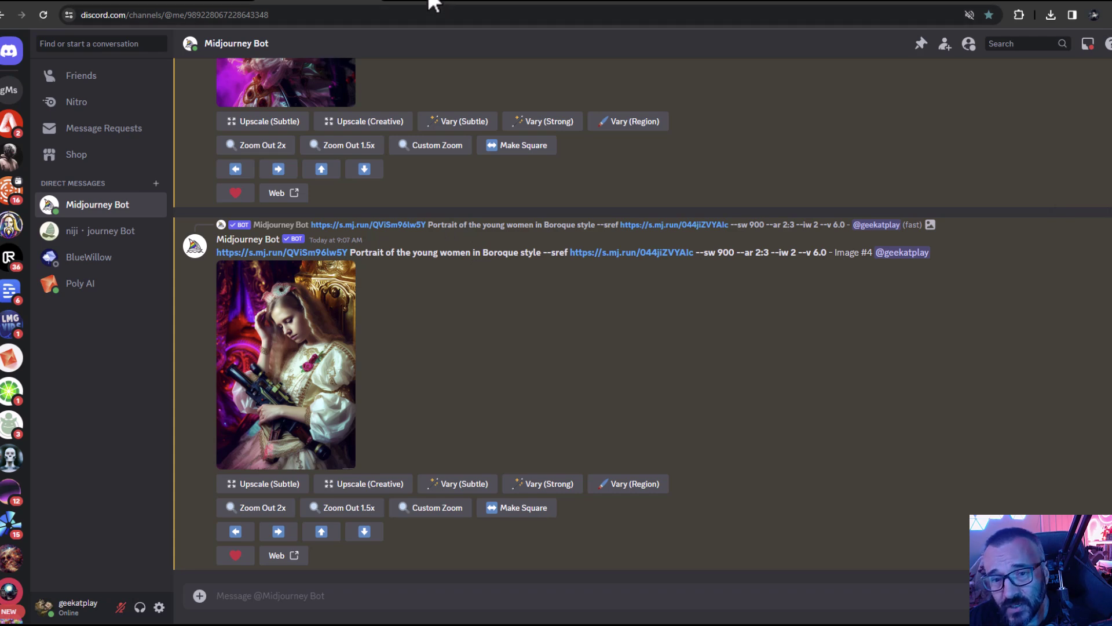
{"action": "left_click", "coordinate": [212, 5]}
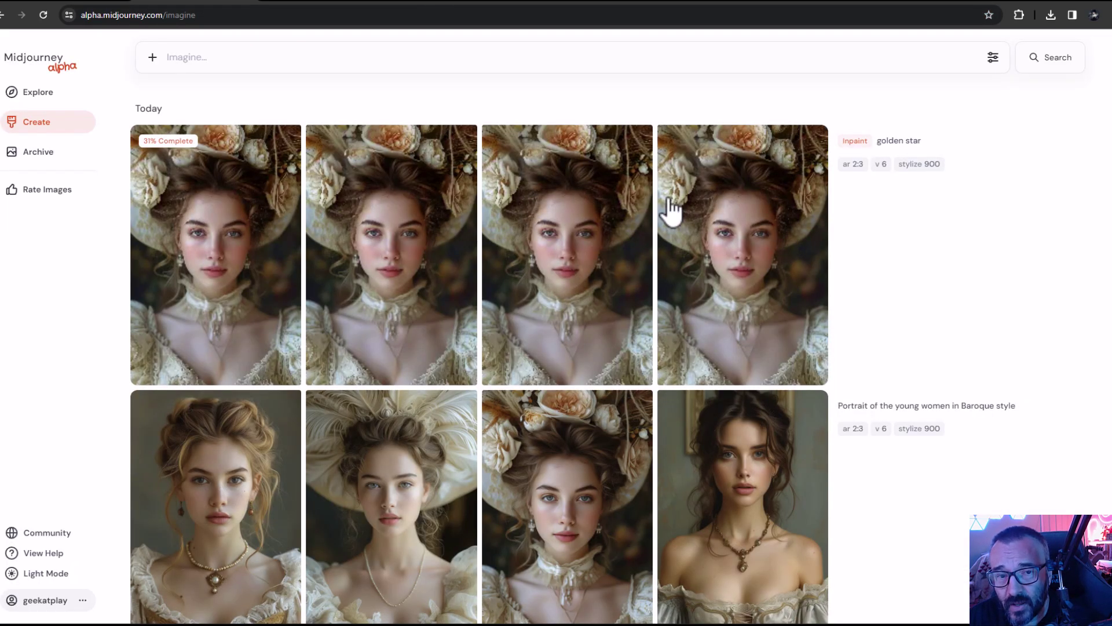
Scroll the Create grid, then go to the midjourney.com My Images gallery
{"action": "scroll", "coordinate": [435, 359], "scroll_direction": "down", "scroll_amount": 7}
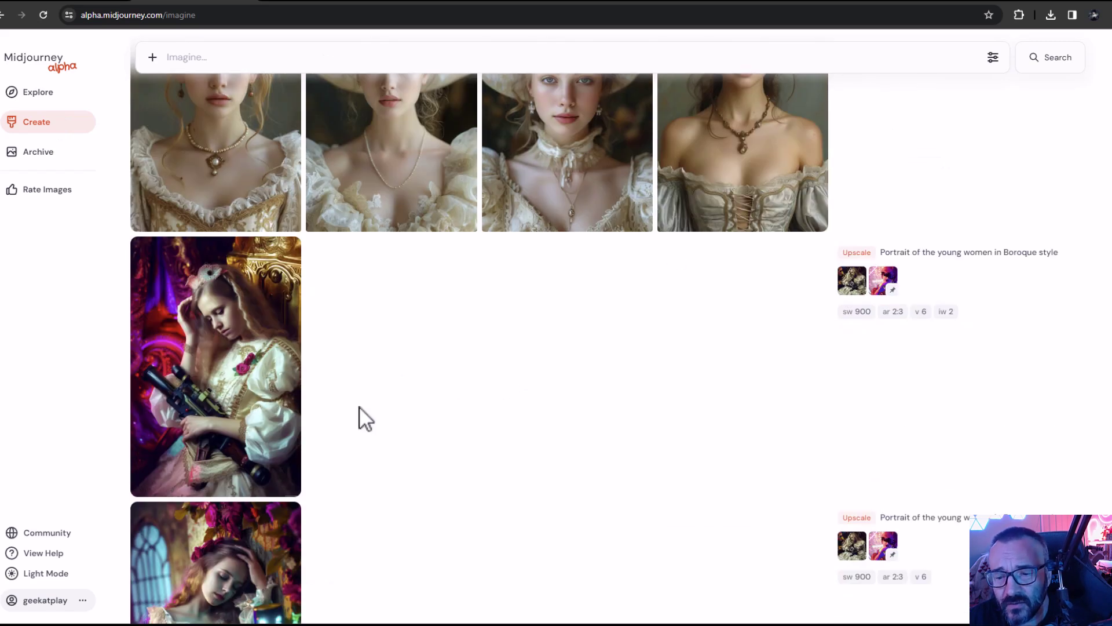
{"action": "scroll", "coordinate": [383, 302], "scroll_direction": "up", "scroll_amount": 5}
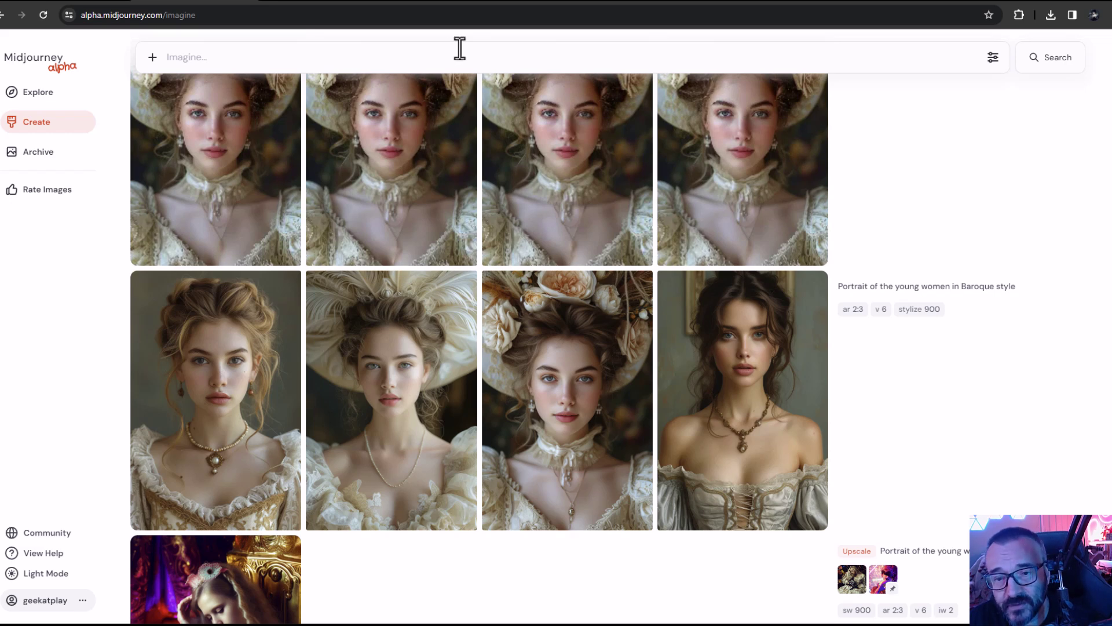
{"action": "left_click", "coordinate": [426, 7]}
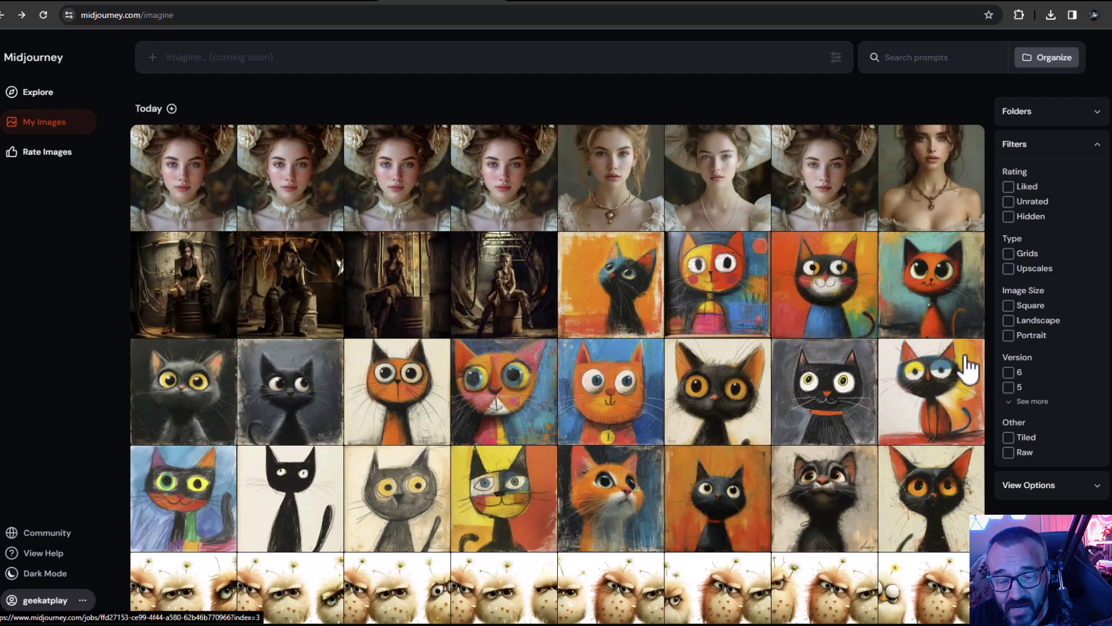
Return to Midjourney alpha and inspect the second golden-star pendant inpaint result, then close it
{"action": "left_click", "coordinate": [214, 3]}
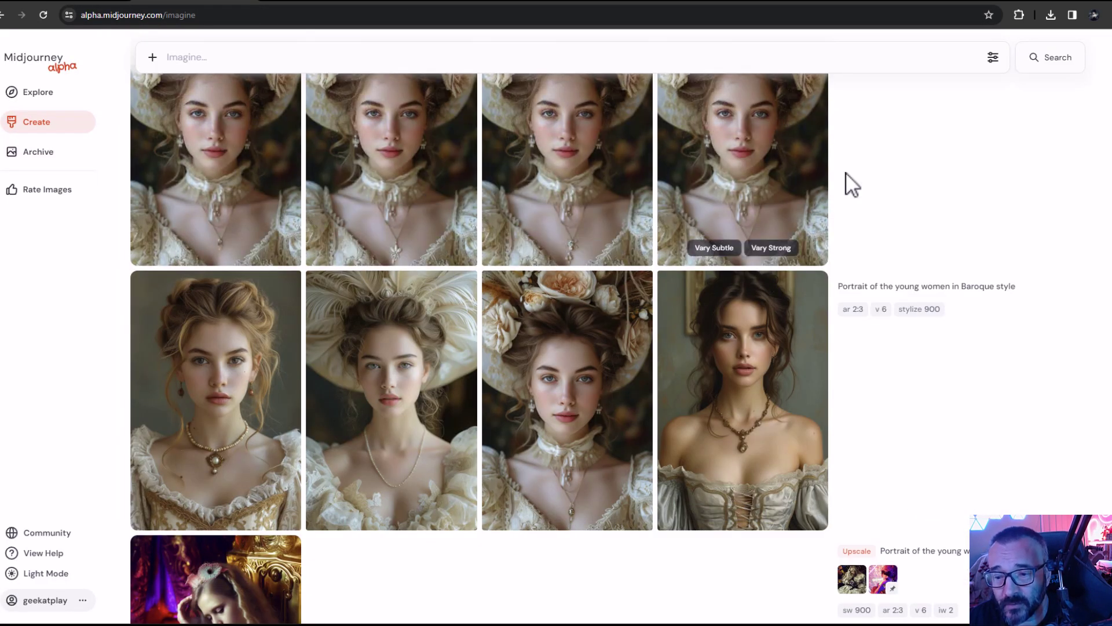
{"action": "left_click", "coordinate": [402, 145]}
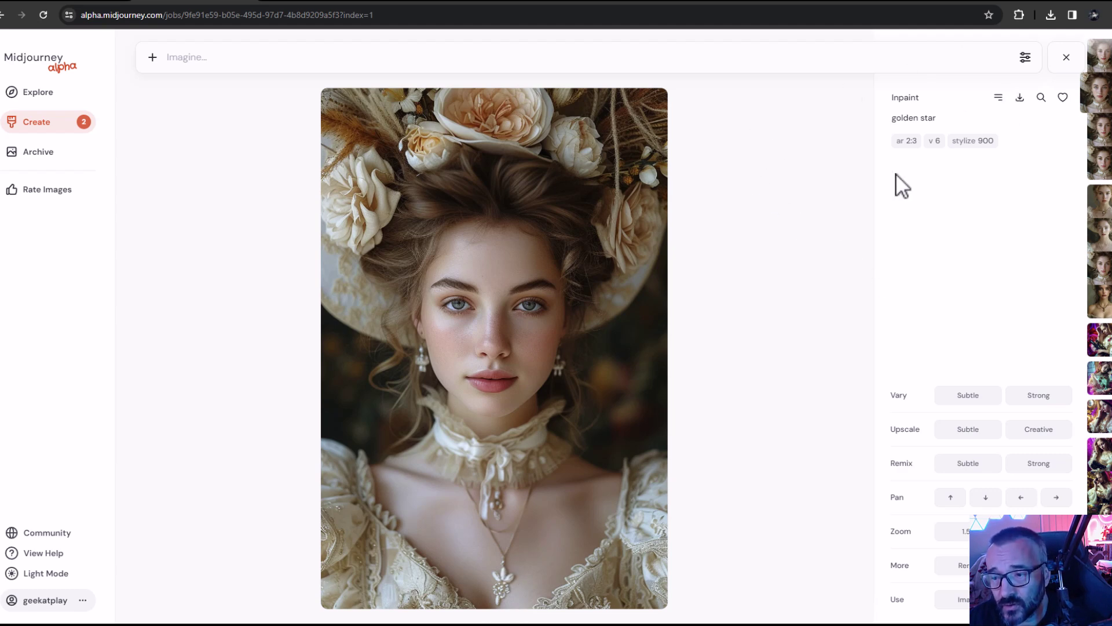
{"action": "key", "text": "Escape"}
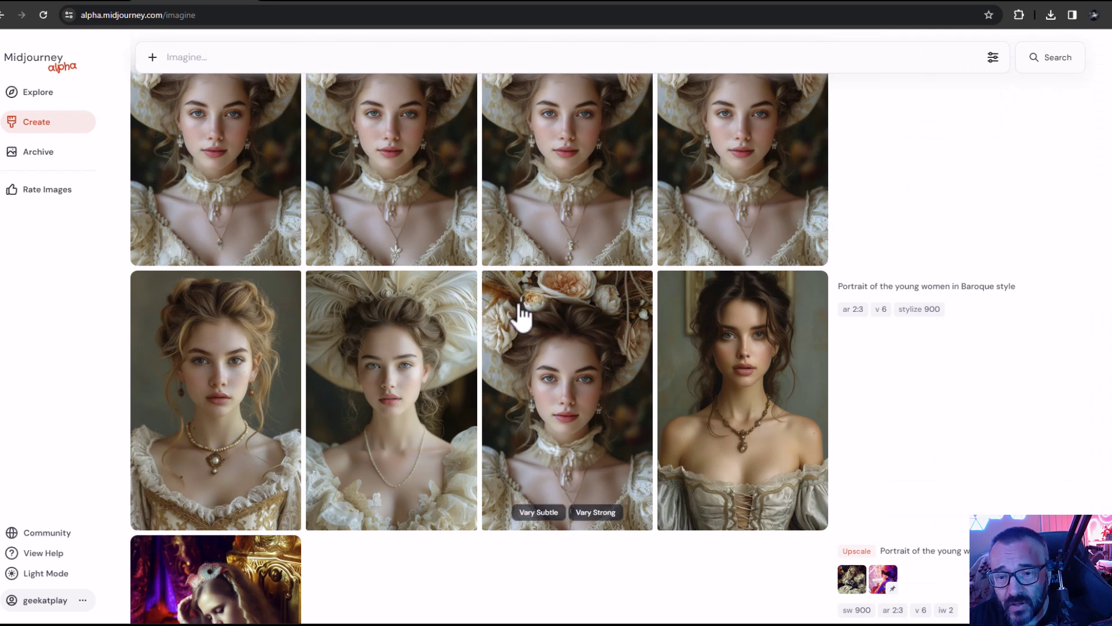